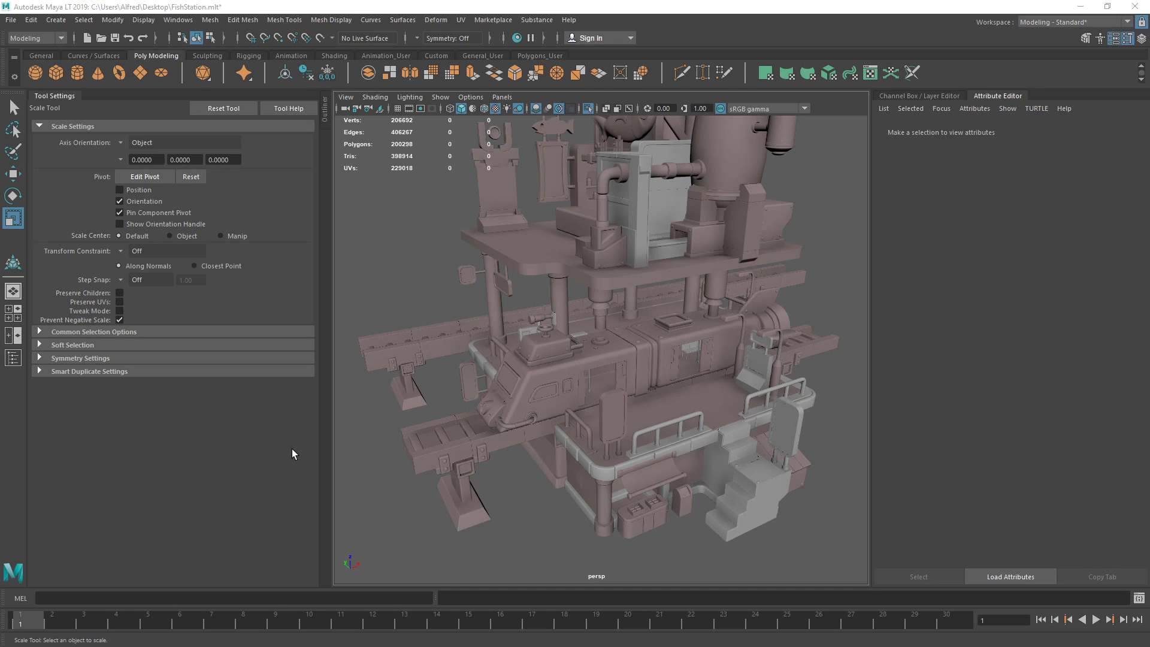
# - Create a polygon cube beside the station's stairs
pyautogui.keyDown('alt'); pyautogui.moveTo(675, 389); pyautogui.dragTo(608, 358); pyautogui.keyUp('alt')
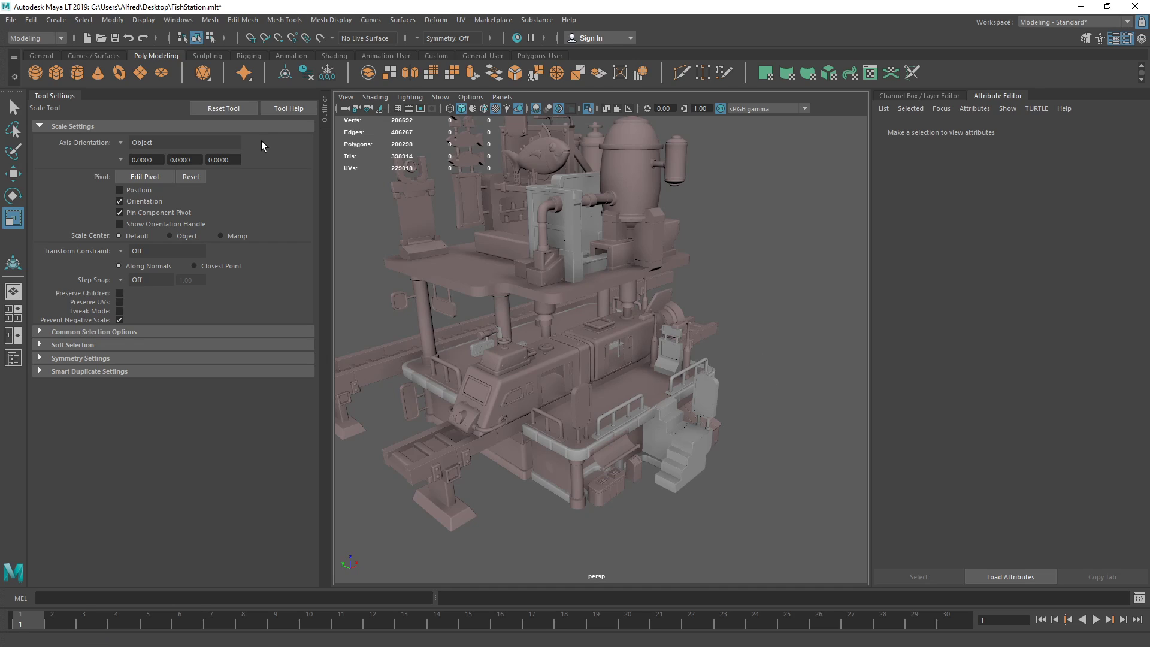
pyautogui.click(57, 75)
pyautogui.keyDown('shift'); pyautogui.moveTo(713, 483); pyautogui.dragTo(755, 513); pyautogui.keyUp('shift')
pyautogui.press('f')
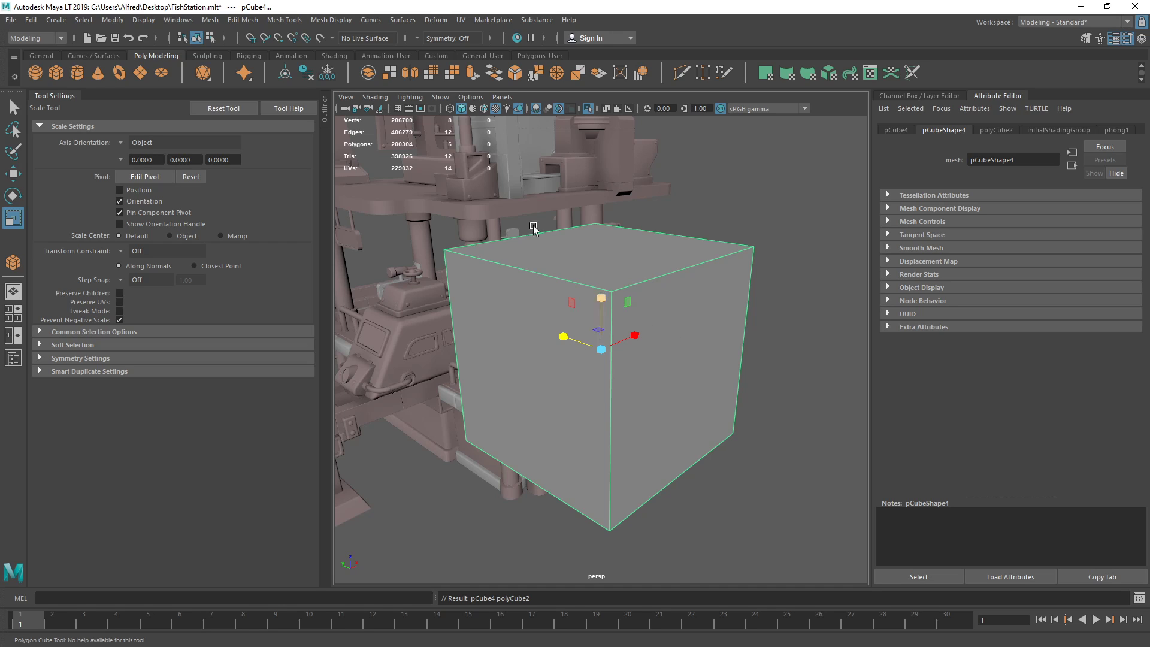
# - Open the cube's layout in the UV Editor, cut the selected UV edges around its top face, and move and sew them back together
pyautogui.click(461, 20)
pyautogui.click(485, 41)
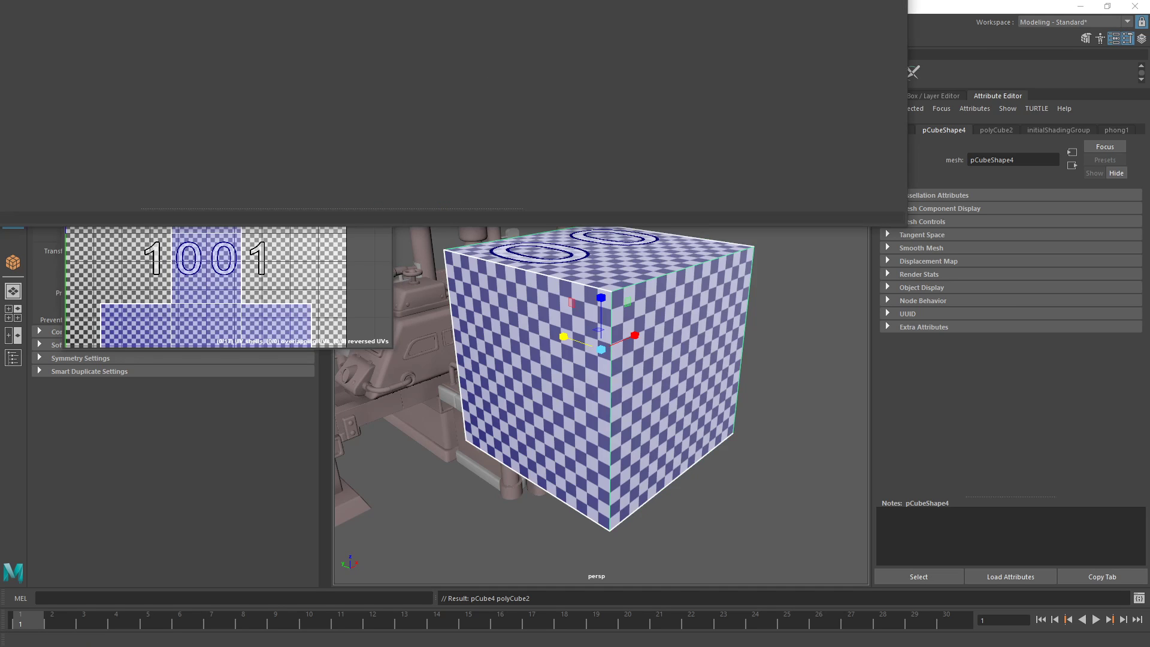
pyautogui.moveTo(260, 268); pyautogui.dragTo(258, 244, button='right')
pyautogui.click(242, 323)
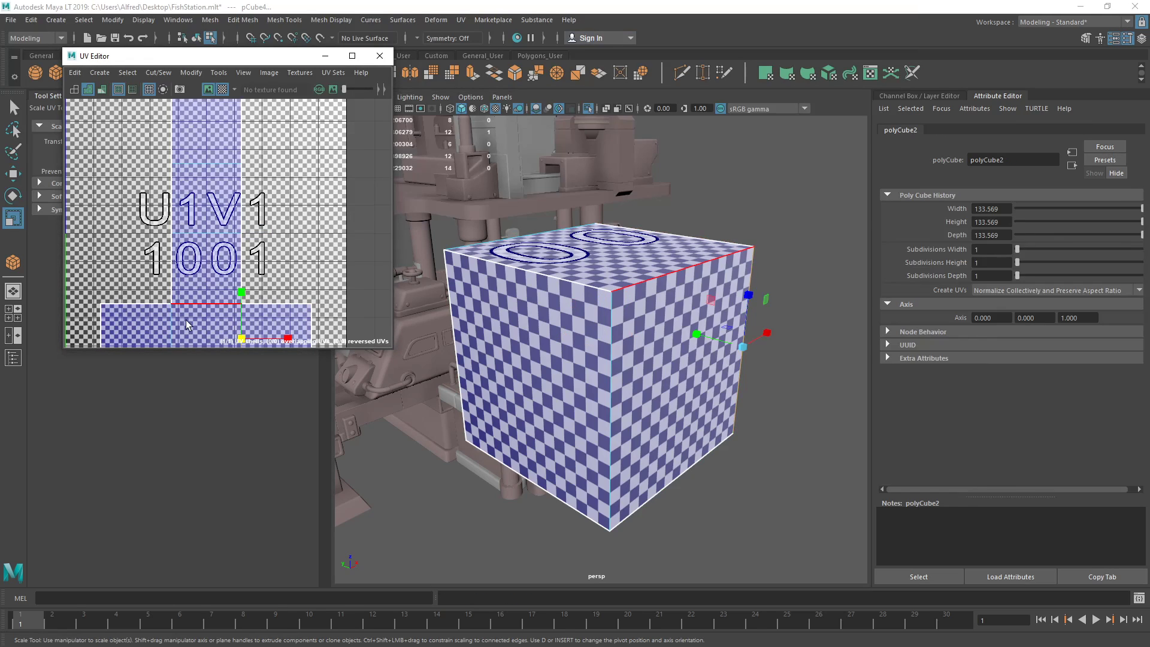
pyautogui.keyDown('shift'); pyautogui.click(172, 322); pyautogui.keyUp('shift')
pyautogui.click(158, 73)
pyautogui.click(179, 137)
pyautogui.click(158, 72)
pyautogui.click(179, 187)
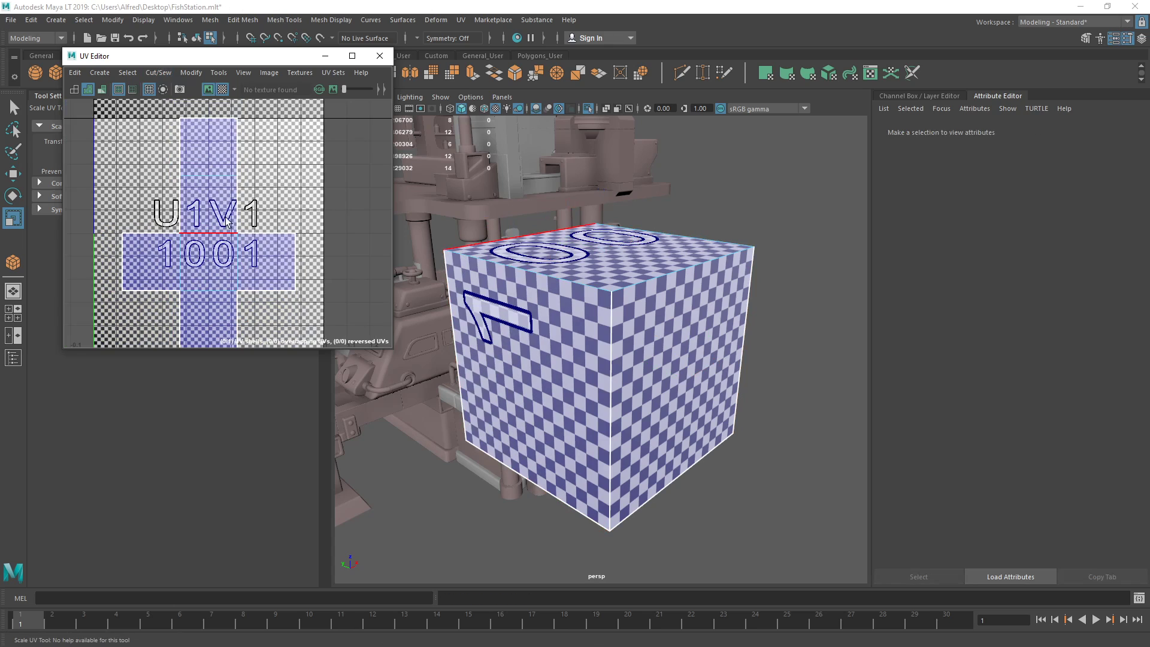
# - Select the cube's UVs and faces to review its shell inside the 0–1 UV tile, and delete the cube
pyautogui.scroll(-3, 314, 217)
pyautogui.moveTo(190, 159); pyautogui.dragTo(347, 288)
pyautogui.scroll(2, 342, 249)
pyautogui.keyDown('alt'); pyautogui.moveTo(341, 246); pyautogui.dragTo(296, 231, button='middle'); pyautogui.keyUp('alt')
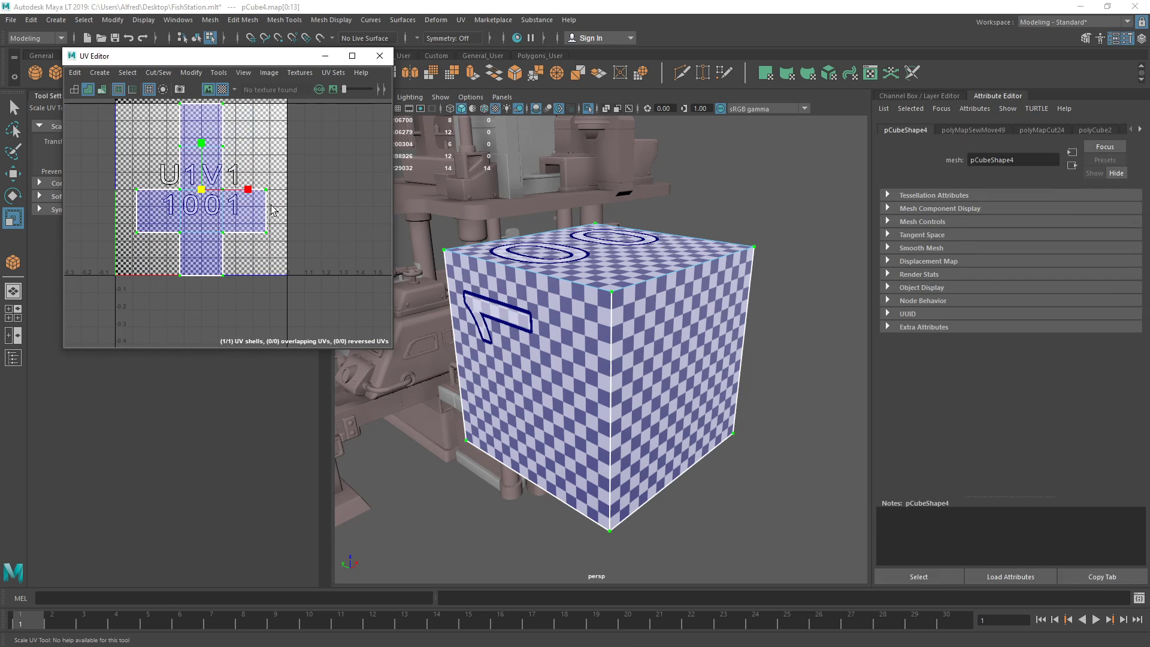
pyautogui.keyDown('alt'); pyautogui.moveTo(188, 173); pyautogui.dragTo(192, 186, button='middle'); pyautogui.keyUp('alt')
pyautogui.moveTo(556, 294); pyautogui.dragTo(575, 322, button='right')
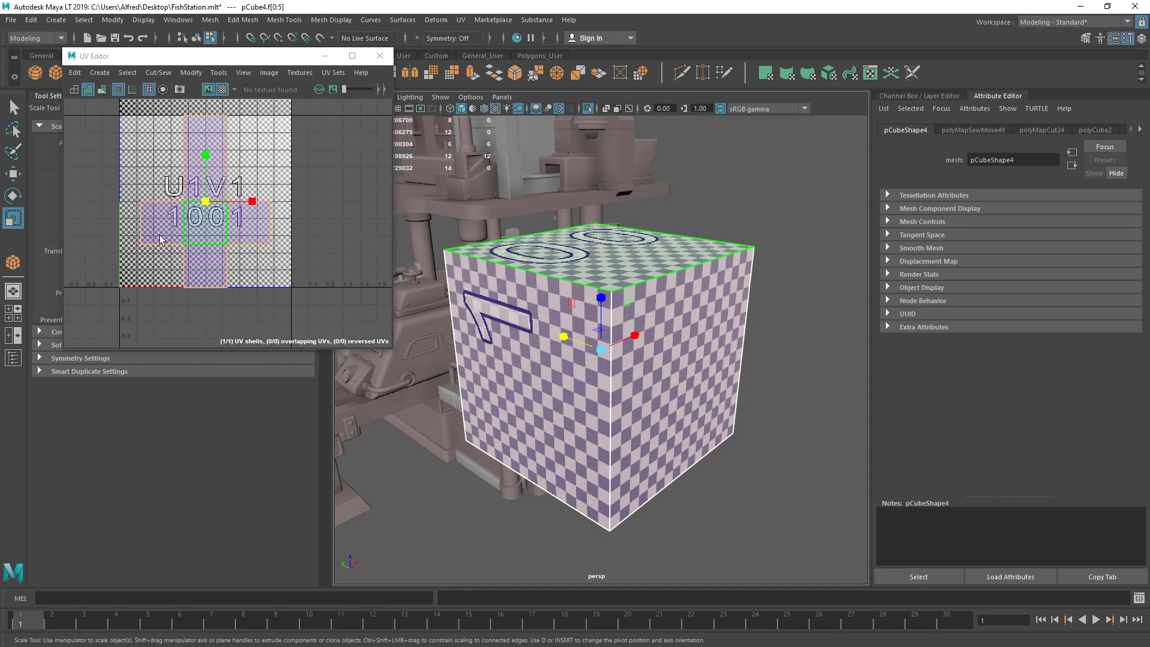
pyautogui.click(163, 150)
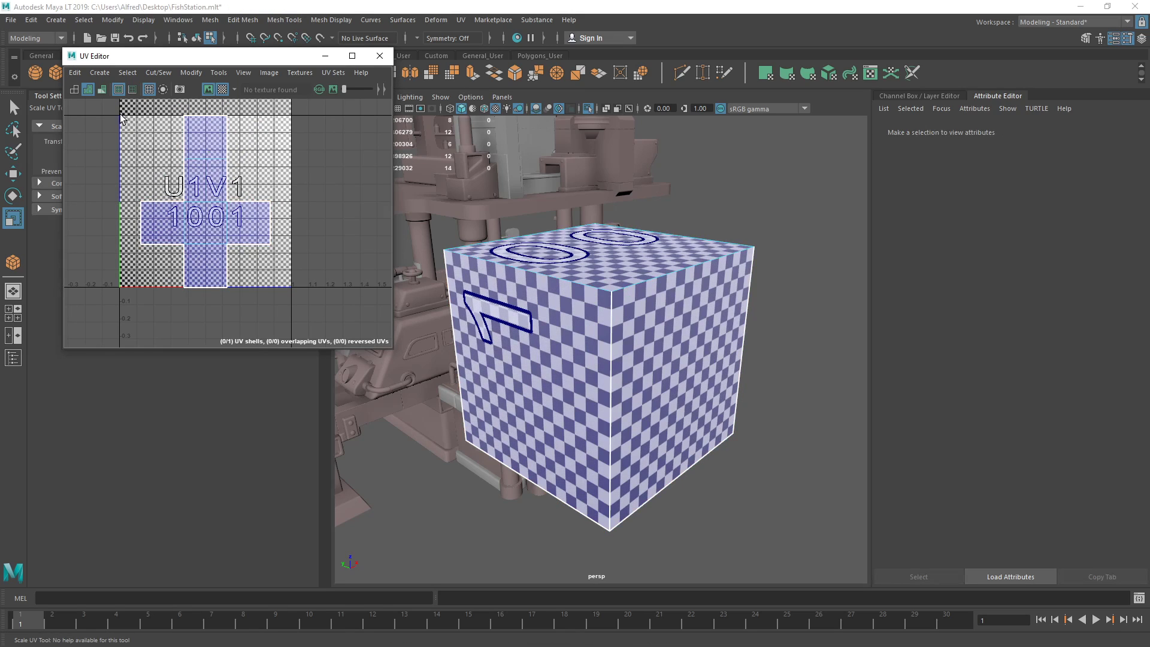
pyautogui.moveTo(120, 117); pyautogui.dragTo(293, 292)
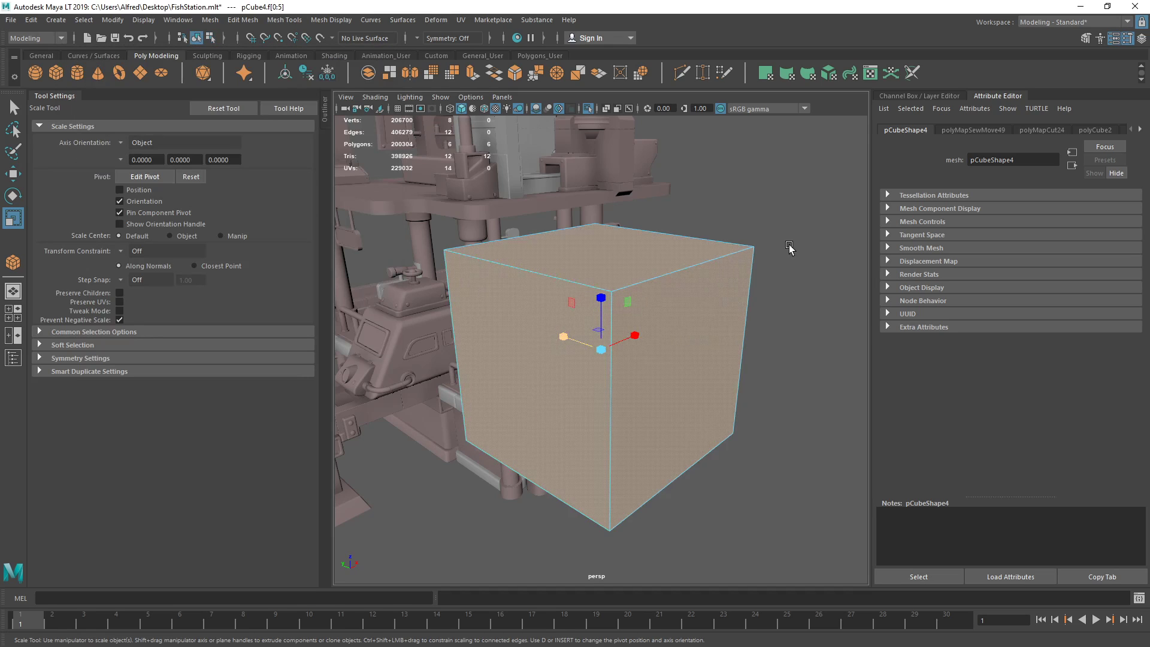
pyautogui.press('F8')
pyautogui.press('Delete')
# - Duplicate the train's front car and move the copy out in front of the station
pyautogui.click(418, 333)
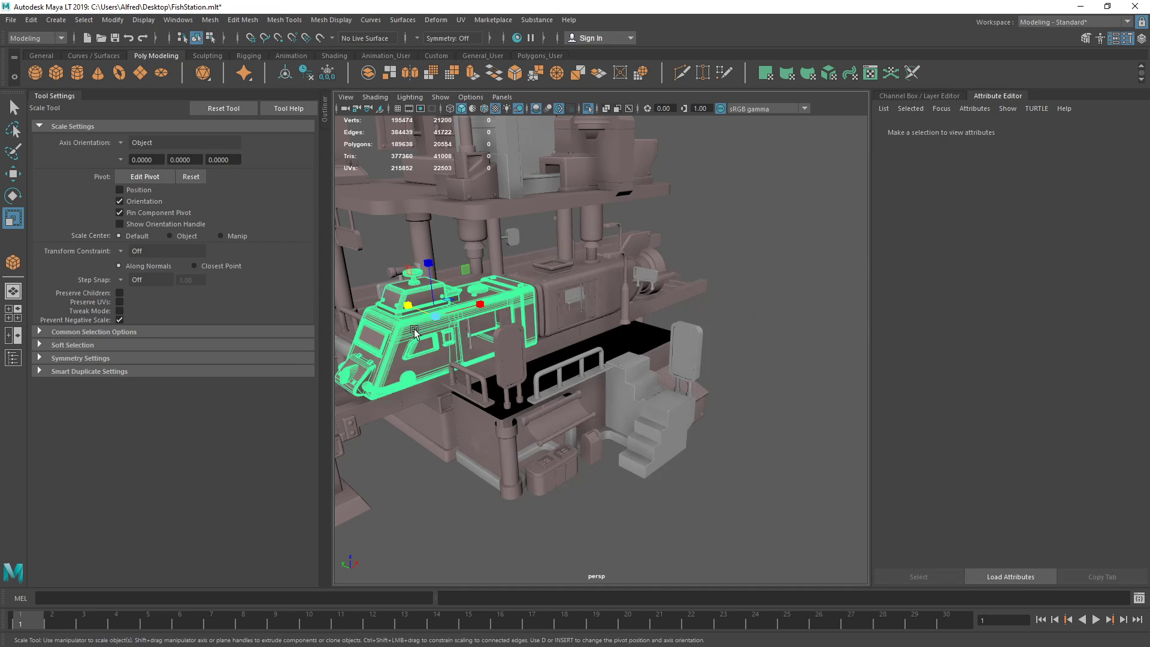
pyautogui.press('w')
pyautogui.hotkey('ctrl', 'd')
pyautogui.moveTo(417, 334); pyautogui.dragTo(608, 342)
# - Select all faces of the raised box on the duplicate car's roof
pyautogui.press('F11')
pyautogui.doubleClick(611, 313)
pyautogui.press('f')
pyautogui.keyDown('alt'); pyautogui.moveTo(683, 311); pyautogui.dragTo(602, 350); pyautogui.keyUp('alt')
pyautogui.doubleClick(639, 209)
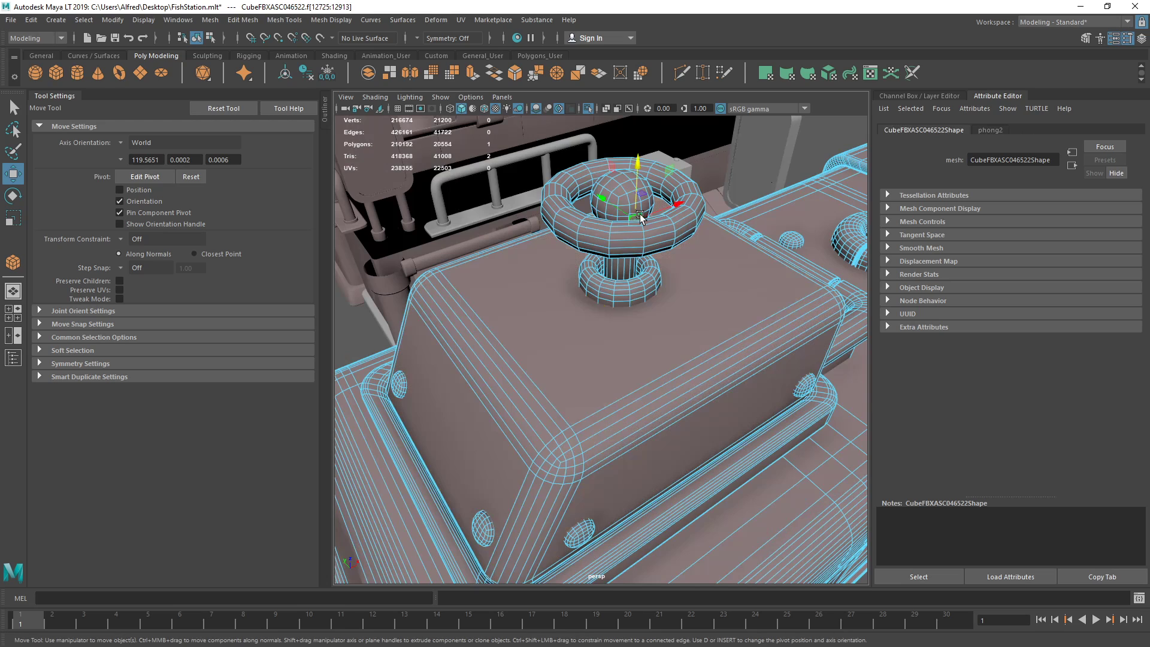
pyautogui.doubleClick(667, 238)
pyautogui.click(670, 339)
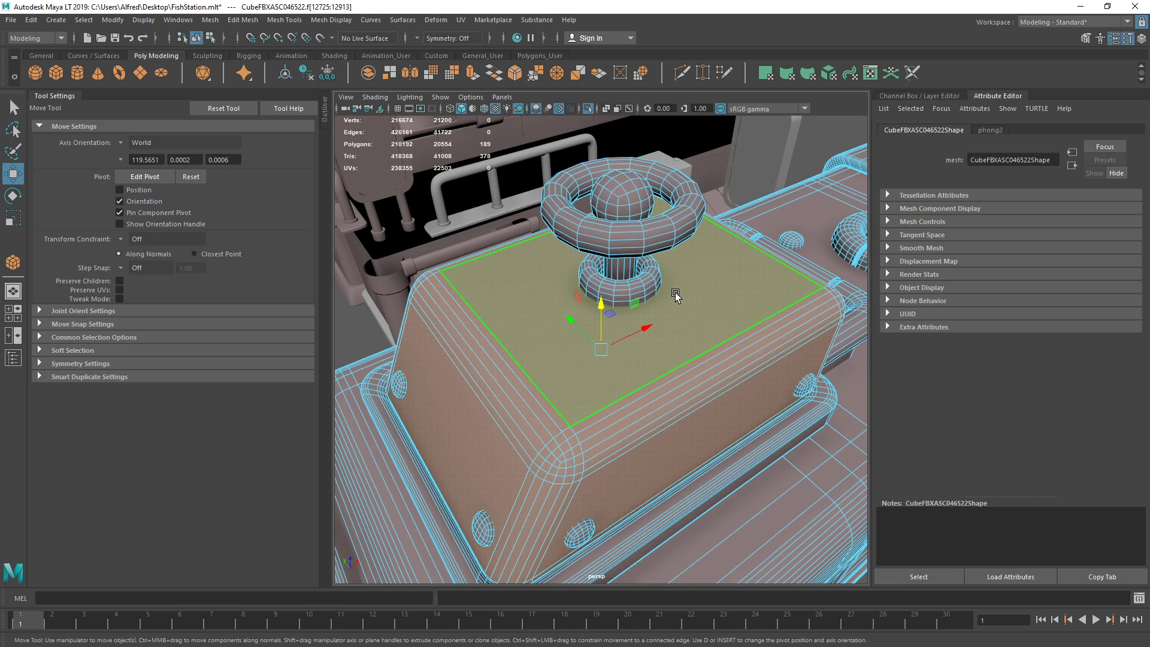
# - Open the UV Editor for the duplicate car and switch its layout to UV component selection
pyautogui.click(464, 20)
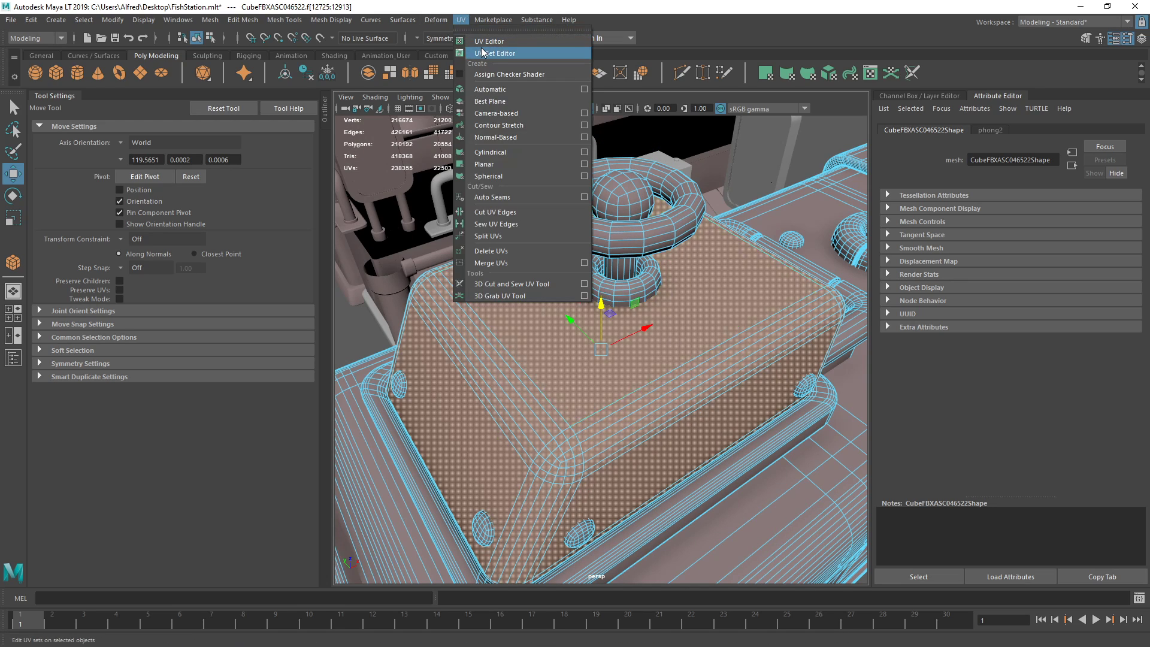
pyautogui.click(486, 41)
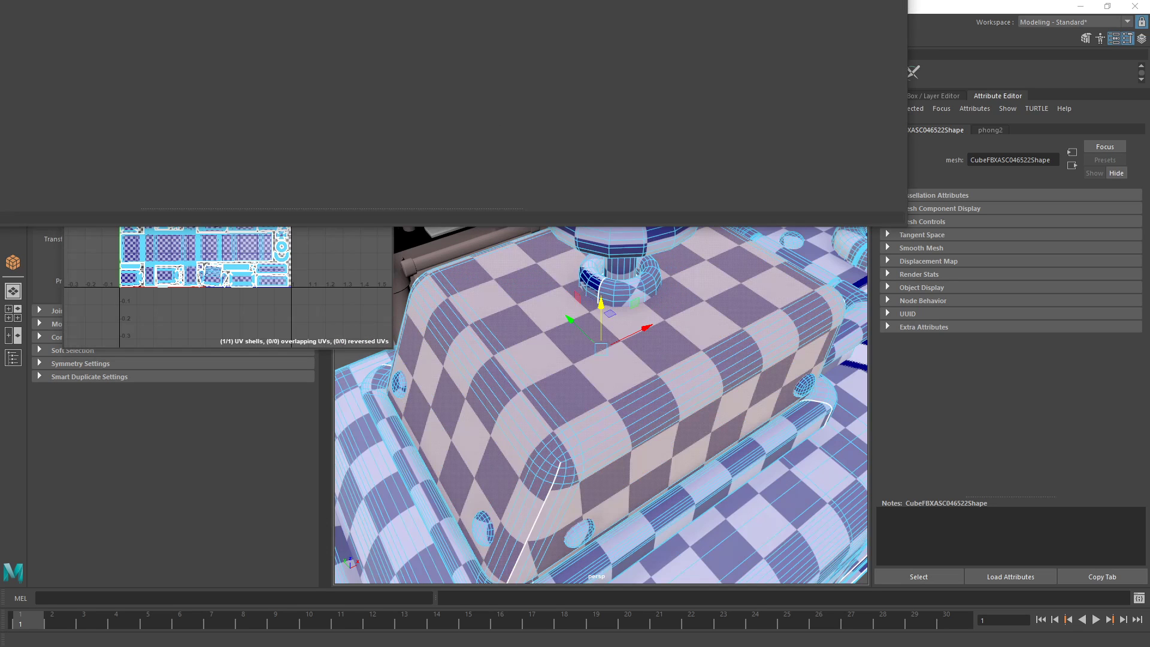
pyautogui.click(461, 20)
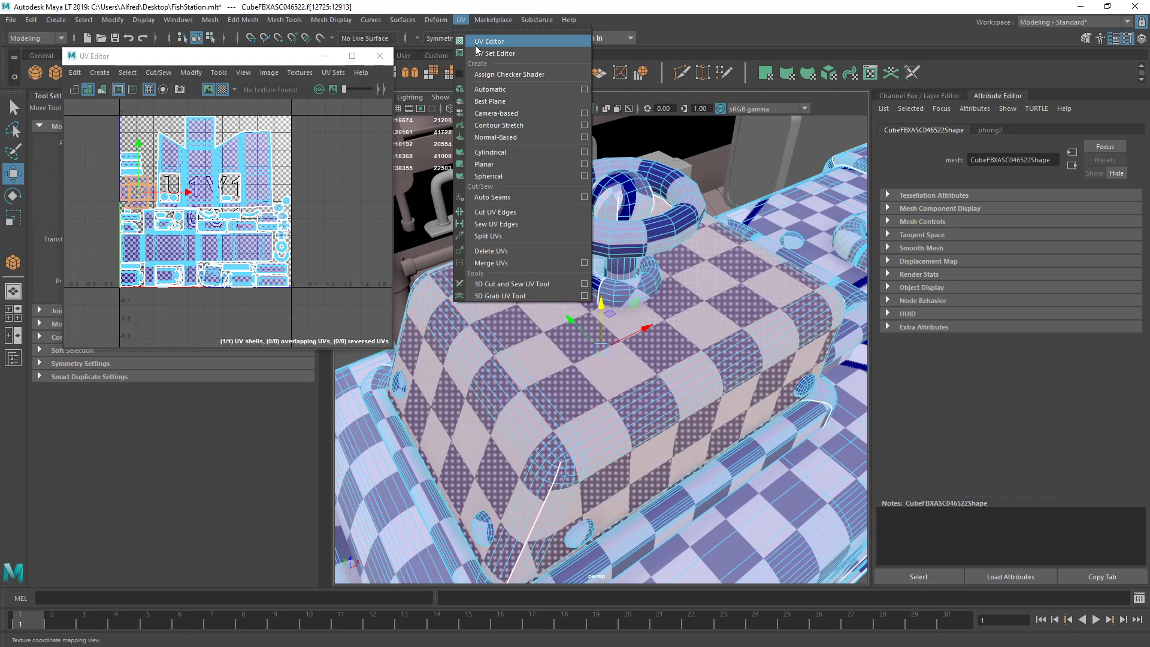
pyautogui.click(479, 44)
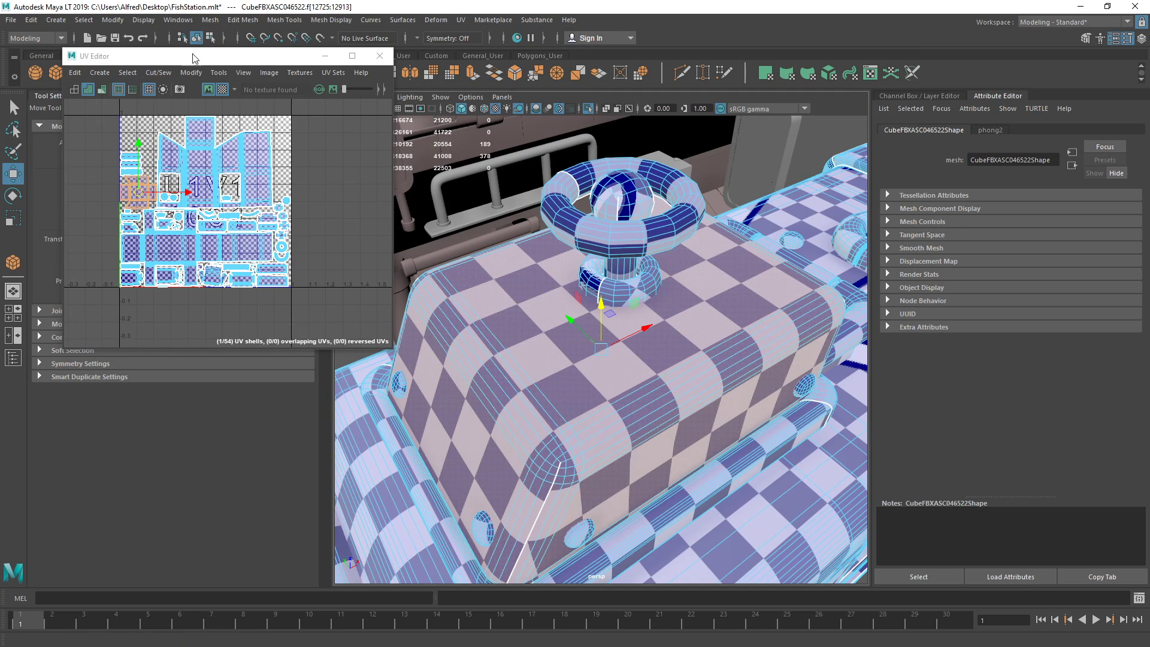
pyautogui.scroll(2, 207, 176)
pyautogui.moveTo(287, 179); pyautogui.dragTo(333, 182, button='right')
pyautogui.scroll(-4, 333, 181)
pyautogui.keyDown('alt'); pyautogui.moveTo(327, 167); pyautogui.dragTo(307, 184, button='middle'); pyautogui.keyUp('alt')
pyautogui.scroll(2, 303, 177)
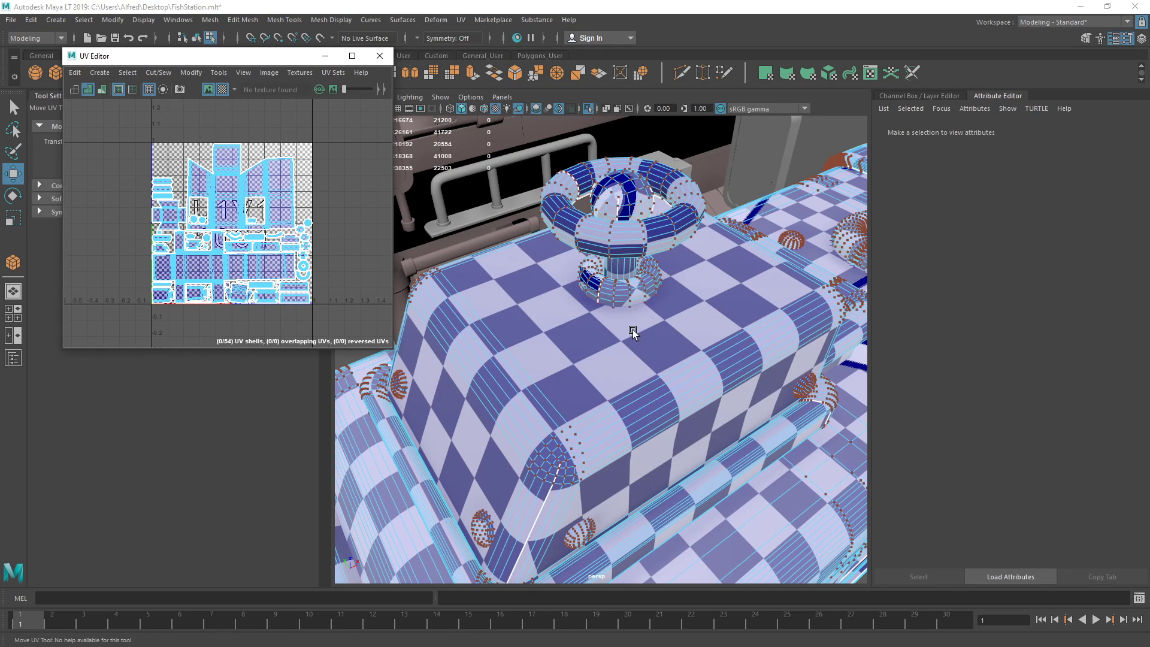
# - Return the duplicate car to object selection and examine its checkered surface alongside its full UV layout
pyautogui.moveTo(634, 325); pyautogui.dragTo(672, 295, button='right')
pyautogui.scroll(-5, 672, 335)
pyautogui.keyDown('alt'); pyautogui.moveTo(680, 414); pyautogui.dragTo(629, 443); pyautogui.keyUp('alt')
pyautogui.click(757, 437)
pyautogui.click(688, 429)
pyautogui.scroll(-5, 688, 428)
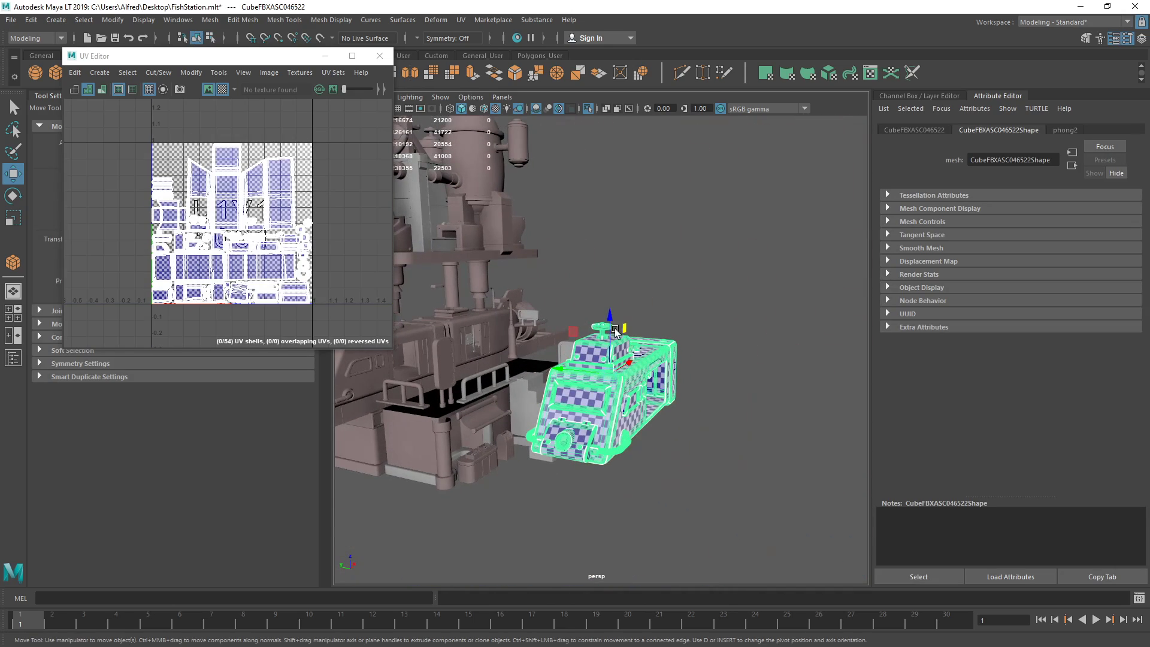
pyautogui.keyDown('alt'); pyautogui.moveTo(615, 331); pyautogui.dragTo(534, 394); pyautogui.keyUp('alt')
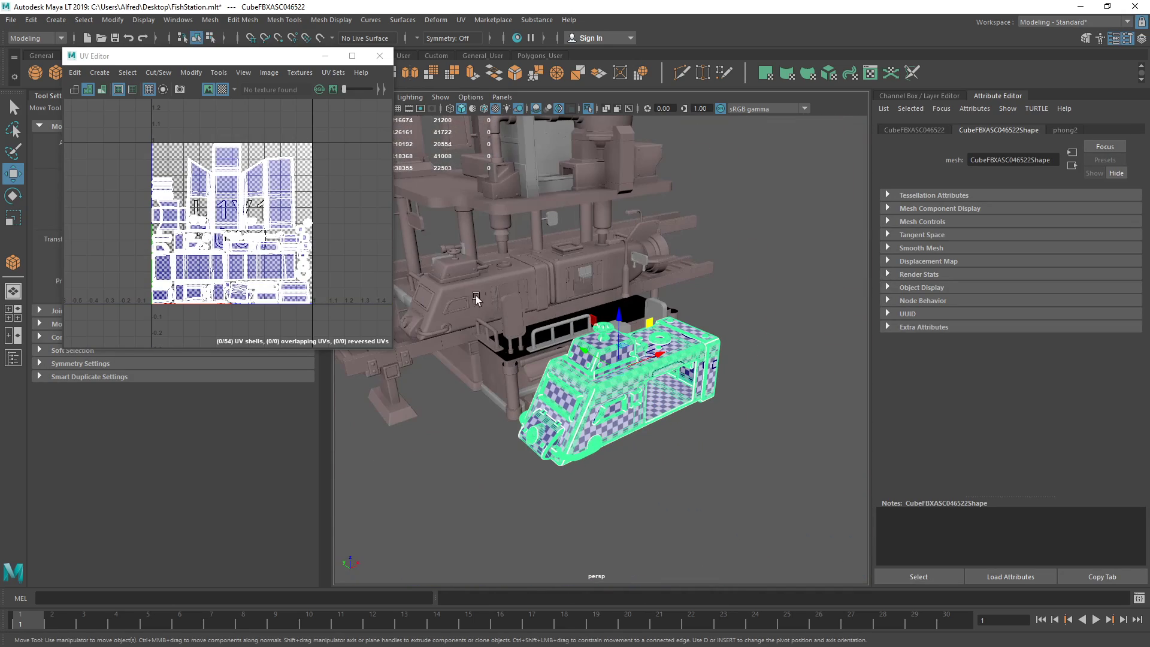
pyautogui.click(600, 264)
pyautogui.click(639, 400)
pyautogui.scroll(2, 639, 400)
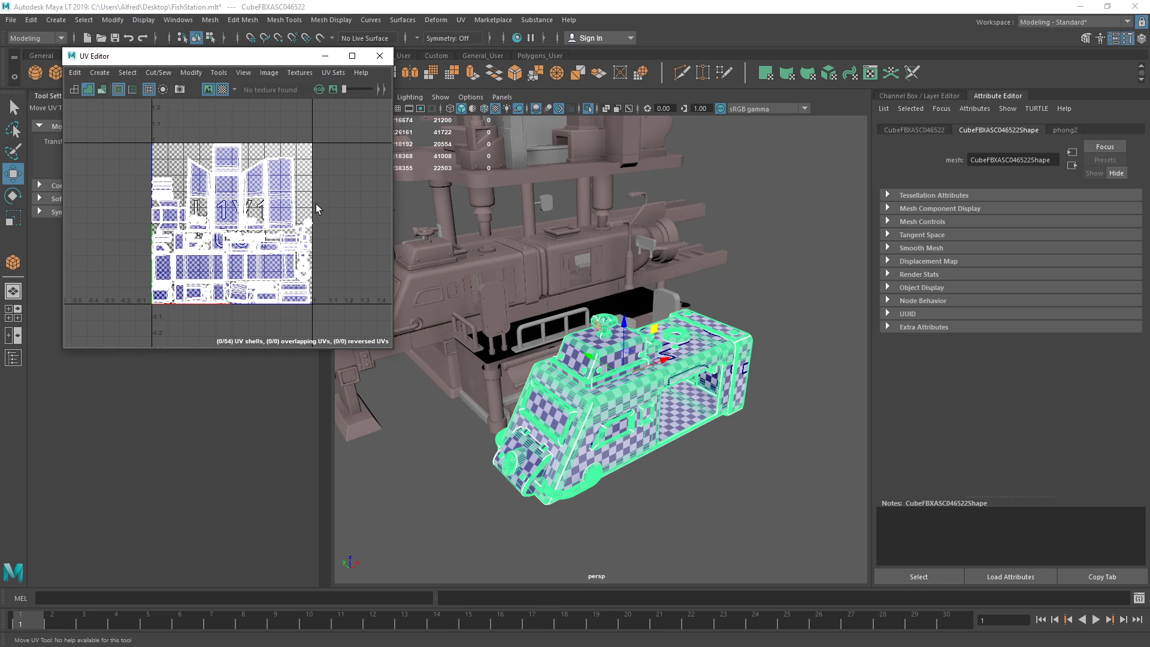
pyautogui.scroll(4, 141, 131)
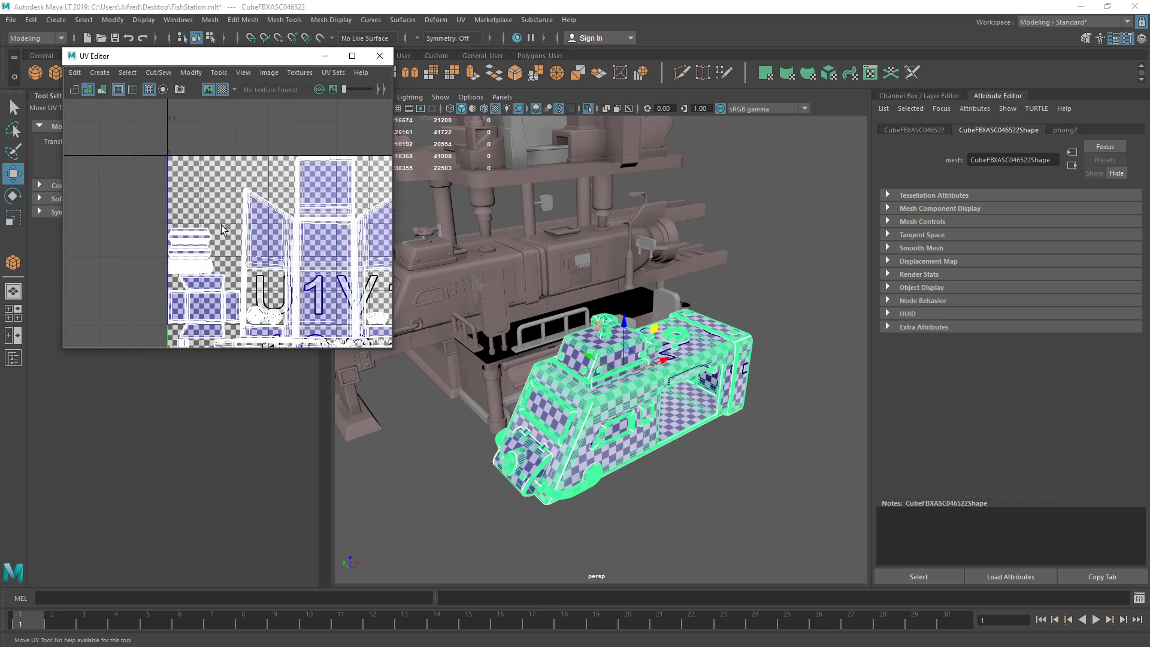
# - Rotate the roof box base's two strip UV shells about 88 degrees, enlarge them, and place them in the empty area above
pyautogui.moveTo(182, 166); pyautogui.dragTo(215, 192)
pyautogui.moveTo(214, 203); pyautogui.dragTo(224, 223, button='right')
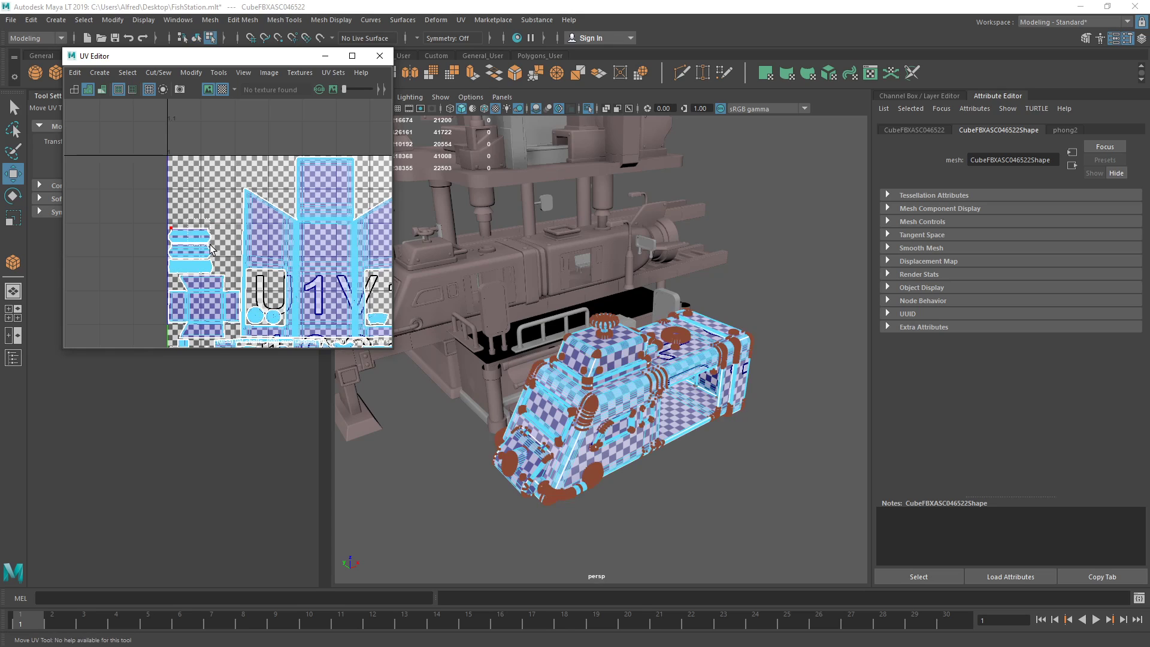
pyautogui.click(196, 244)
pyautogui.press('e')
pyautogui.moveTo(231, 228); pyautogui.dragTo(202, 209)
pyautogui.hotkey('ctrl', 'z')
pyautogui.press('r')
pyautogui.press('w')
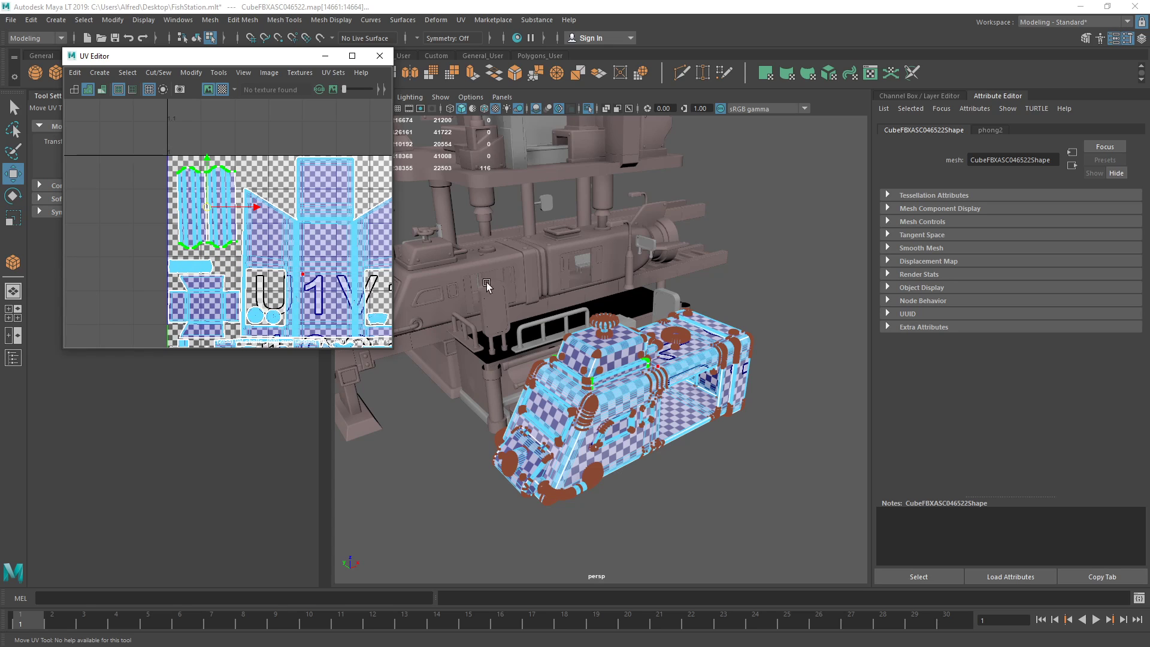
# - Compare the checker scale on the roof box and its base rim, cycling the UV display through shaded, wireframe and checker map
pyautogui.click(515, 394)
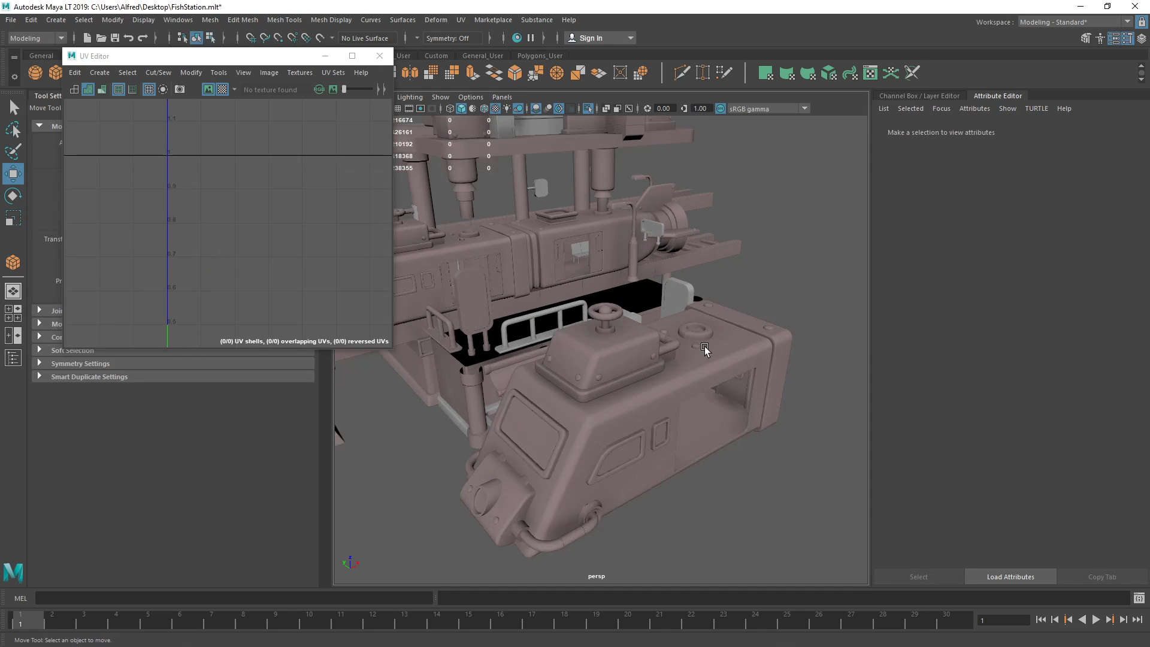
pyautogui.keyDown('alt'); pyautogui.moveTo(704, 347); pyautogui.dragTo(574, 400); pyautogui.keyUp('alt')
pyautogui.click(574, 380)
pyautogui.scroll(8, 574, 383)
pyautogui.click(224, 91)
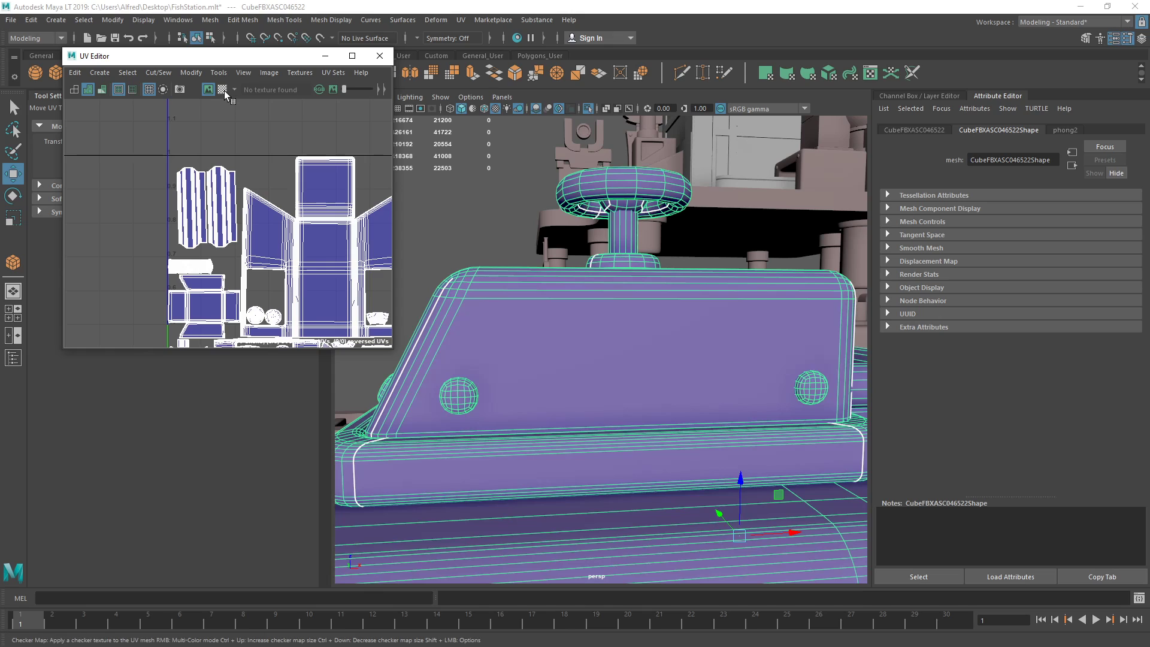
pyautogui.click(74, 89)
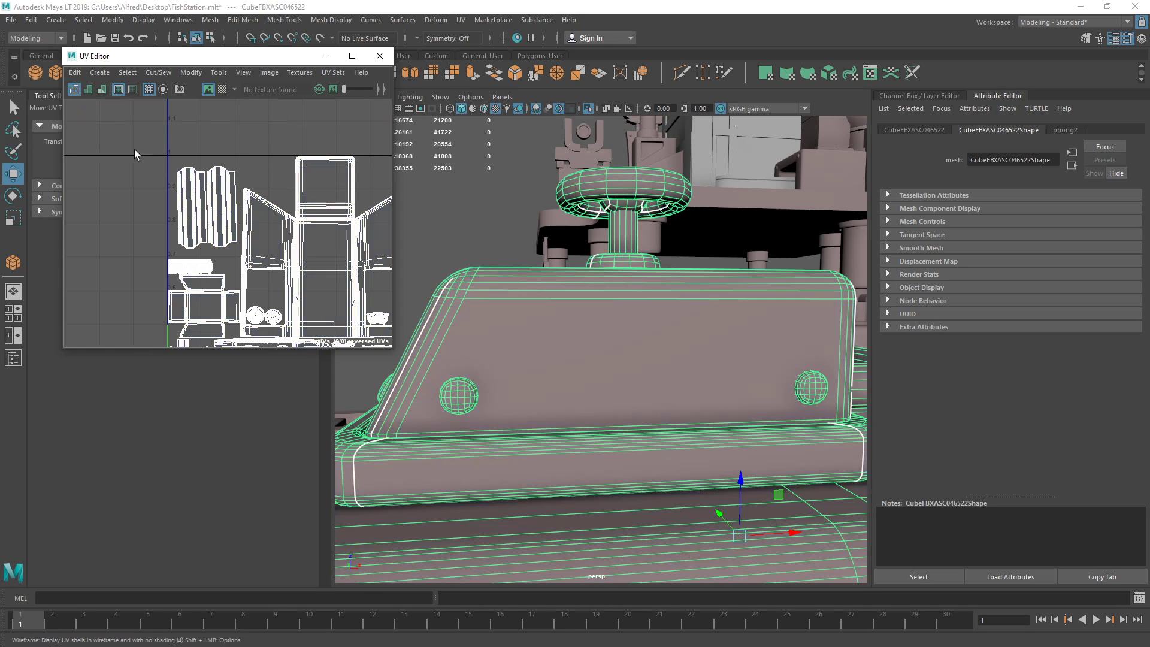
pyautogui.click(88, 89)
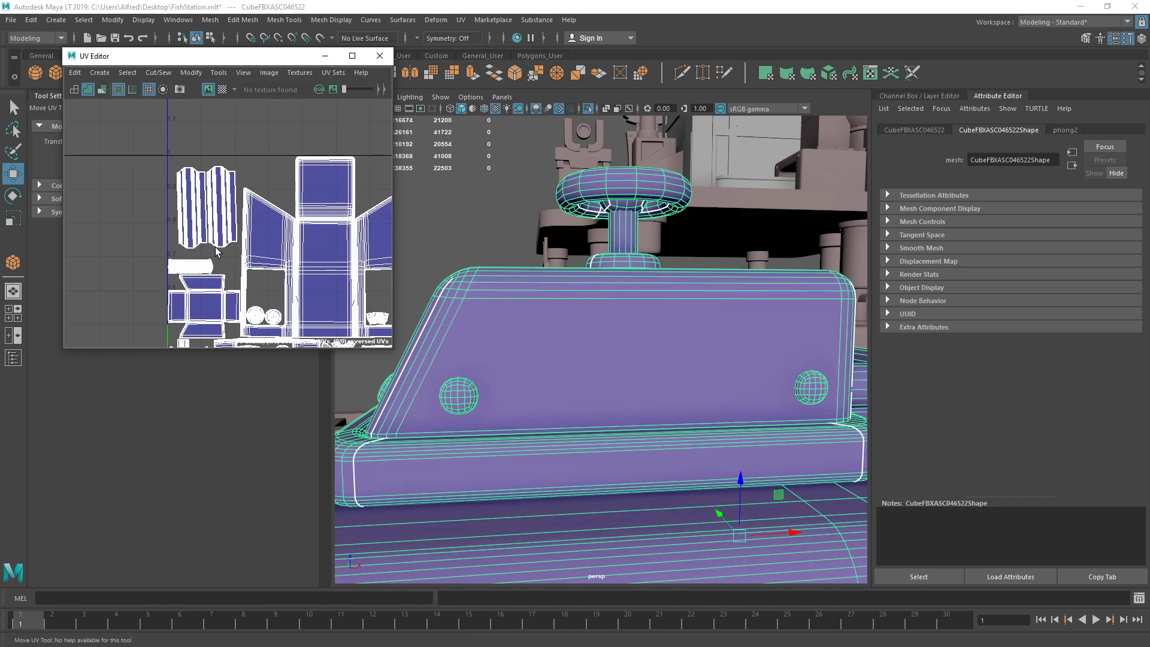
pyautogui.click(222, 91)
pyautogui.scroll(5, 527, 479)
pyautogui.scroll(2, 541, 440)
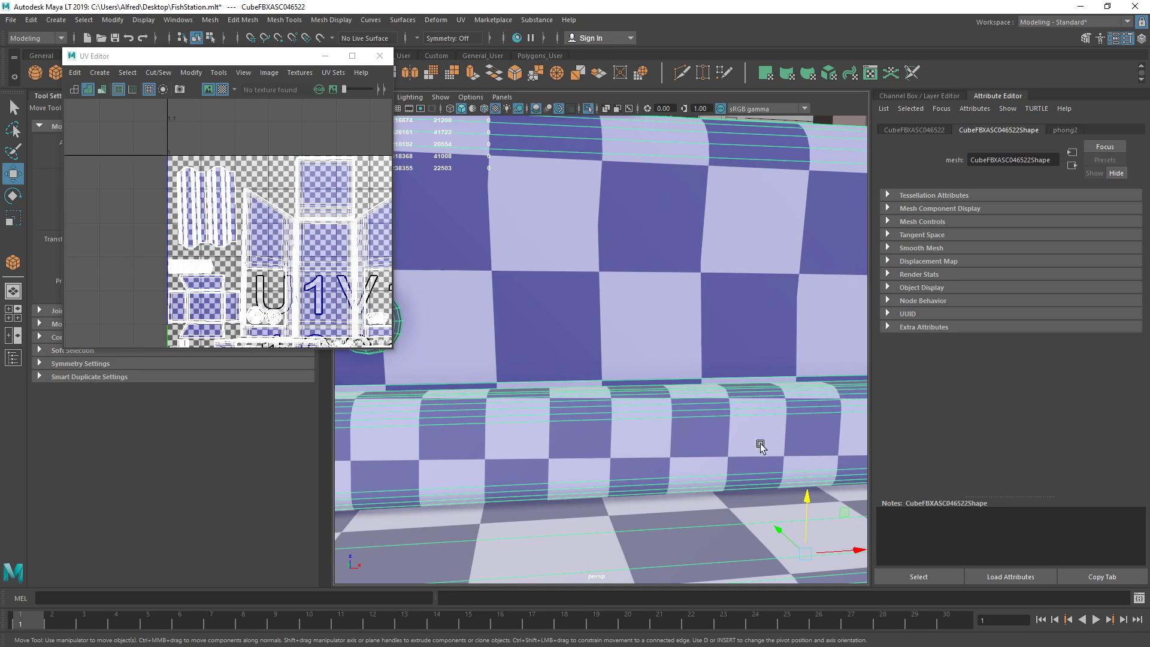
pyautogui.scroll(-2, 621, 412)
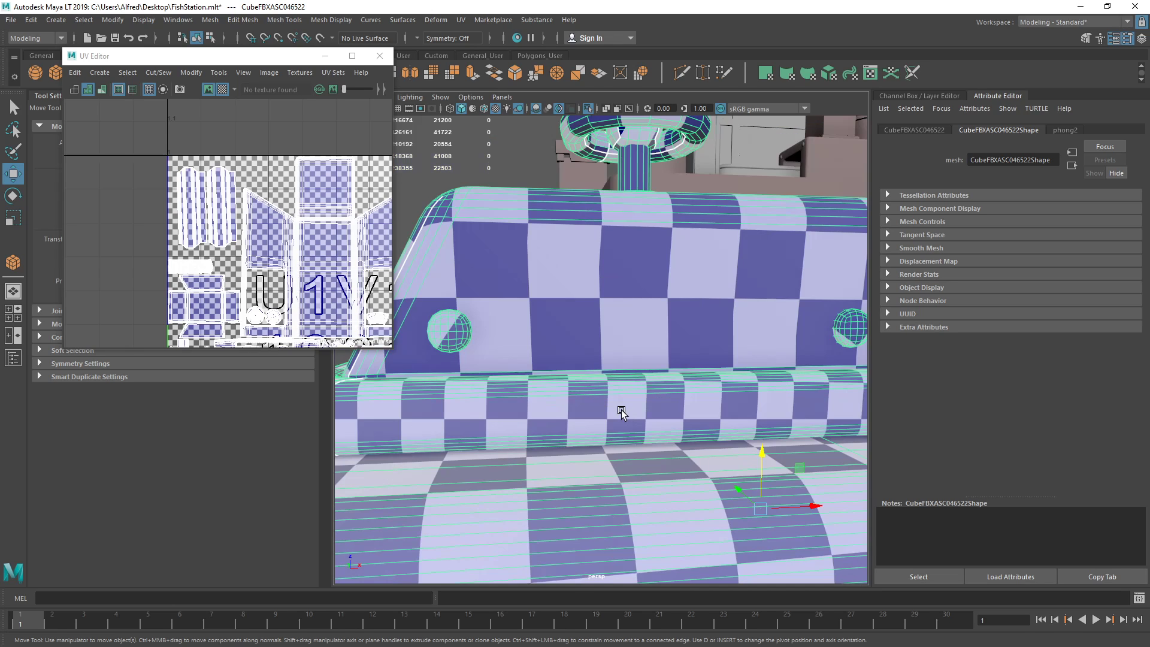
pyautogui.scroll(-2, 621, 412)
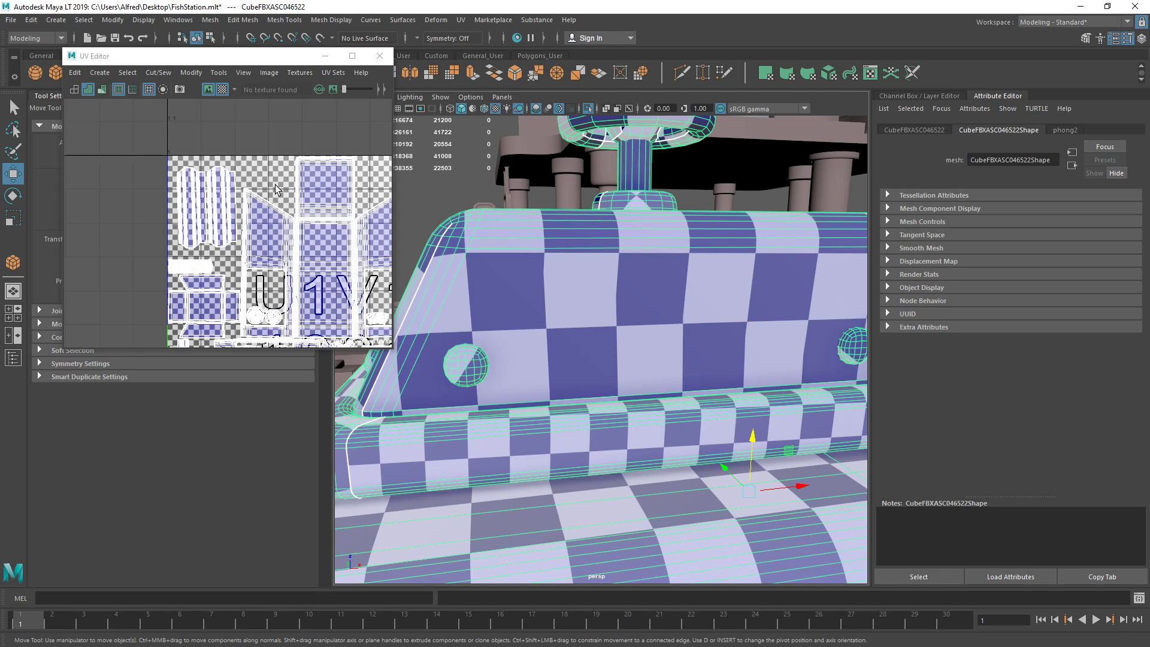
# - Undo the rotation and enlargement of the two strip UV shells
pyautogui.hotkey('ctrl', 'z')
pyautogui.hotkey('ctrl', 'z')
pyautogui.hotkey('ctrl', 'z')
pyautogui.hotkey('ctrl', 'z')
pyautogui.hotkey('ctrl', 'z')
pyautogui.hotkey('ctrl', 'z')
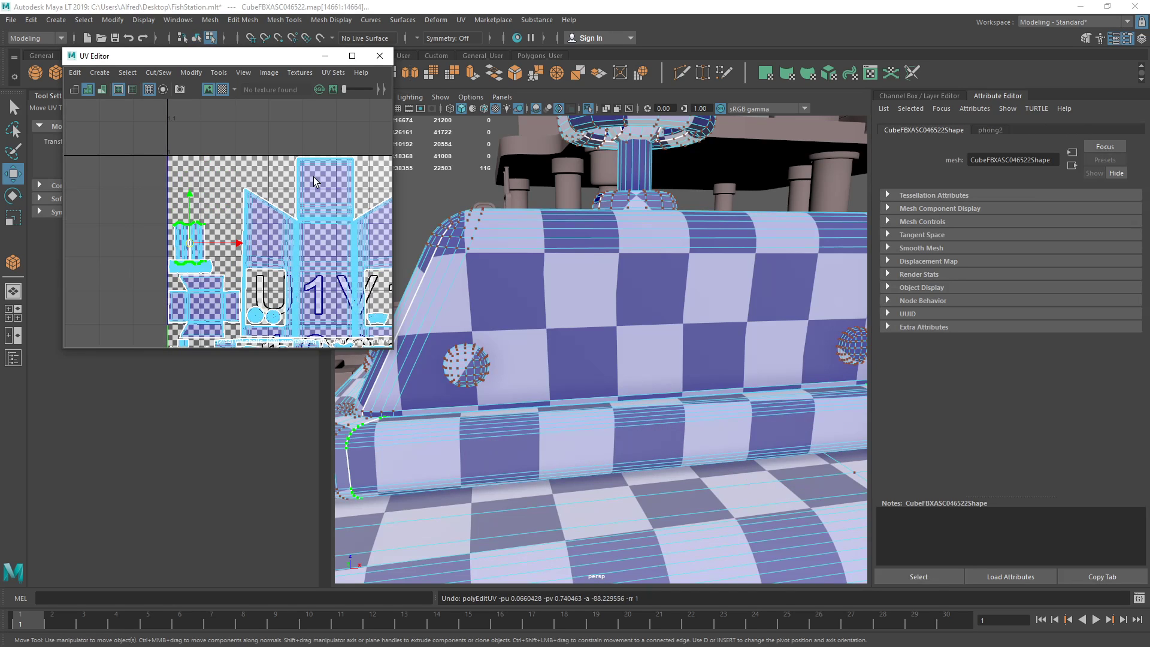
# - Select all faces of the duplicate car's roof box again
pyautogui.moveTo(580, 385); pyautogui.dragTo(633, 308, button='right')
pyautogui.doubleClick(633, 308)
pyautogui.scroll(-6, 633, 308)
pyautogui.keyDown('alt'); pyautogui.moveTo(633, 308); pyautogui.dragTo(623, 342); pyautogui.keyUp('alt')
pyautogui.scroll(8, 623, 342)
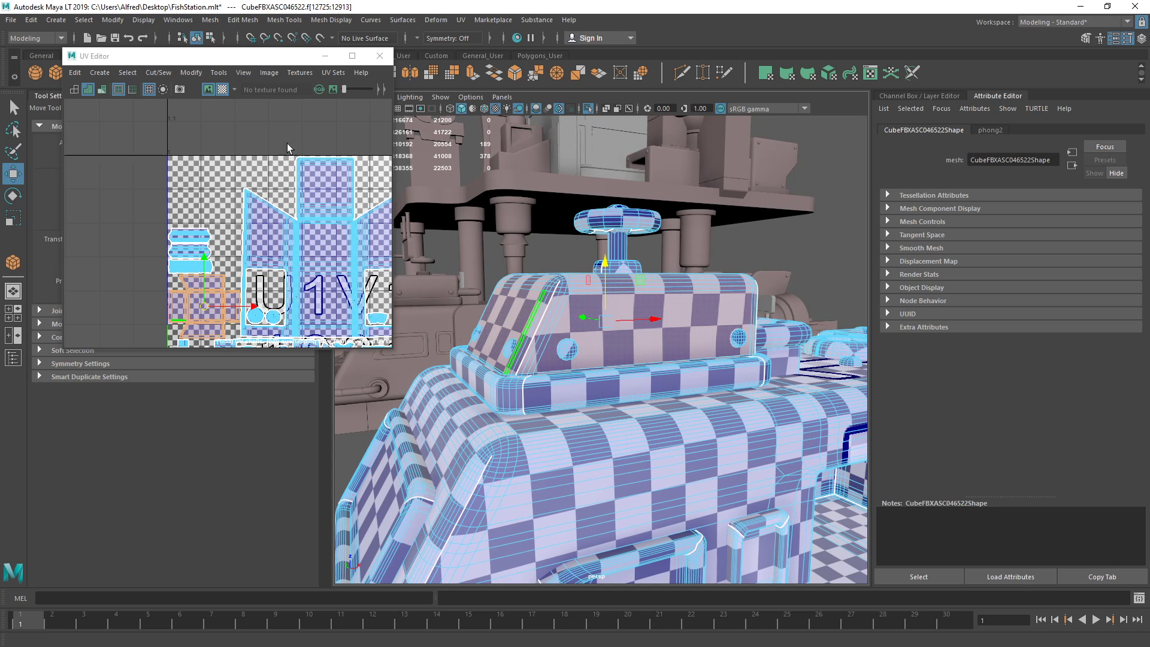
pyautogui.moveTo(717, 270); pyautogui.dragTo(725, 302, button='right')
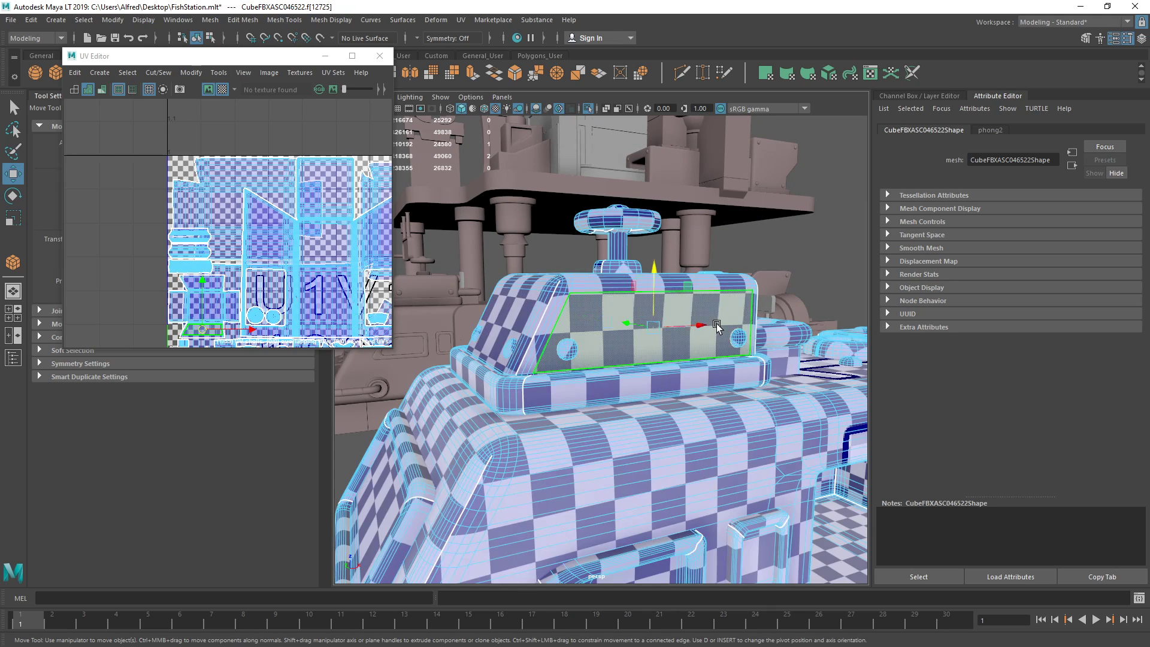
# - Try lifting the roof box's faces above the duplicate car, and undo the move
pyautogui.keyDown('alt'); pyautogui.moveTo(622, 303); pyautogui.dragTo(694, 374); pyautogui.keyUp('alt')
pyautogui.moveTo(605, 281); pyautogui.dragTo(605, 95)
pyautogui.keyDown('alt'); pyautogui.moveTo(504, 265); pyautogui.dragTo(611, 292); pyautogui.keyUp('alt')
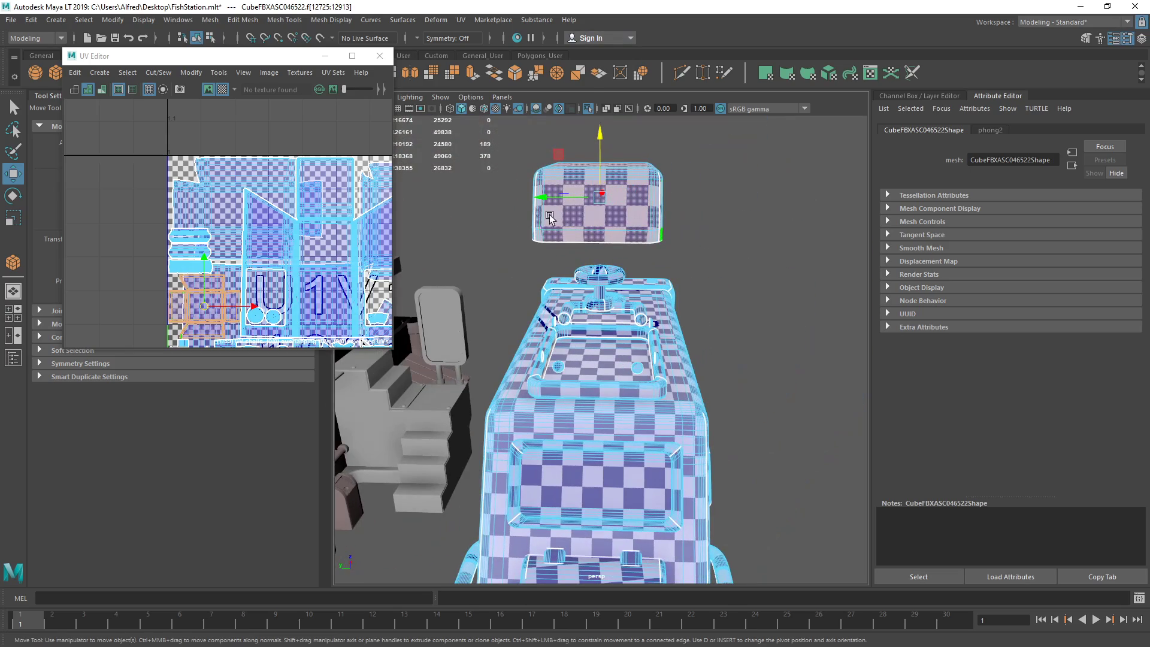
pyautogui.keyDown('alt'); pyautogui.moveTo(562, 218); pyautogui.dragTo(525, 220); pyautogui.keyUp('alt')
pyautogui.hotkey('ctrl', 'z')
pyautogui.keyDown('alt'); pyautogui.moveTo(569, 275); pyautogui.dragTo(474, 232); pyautogui.keyUp('alt')
# - Turn off the checker map display in the UV Editor
pyautogui.click(222, 91)
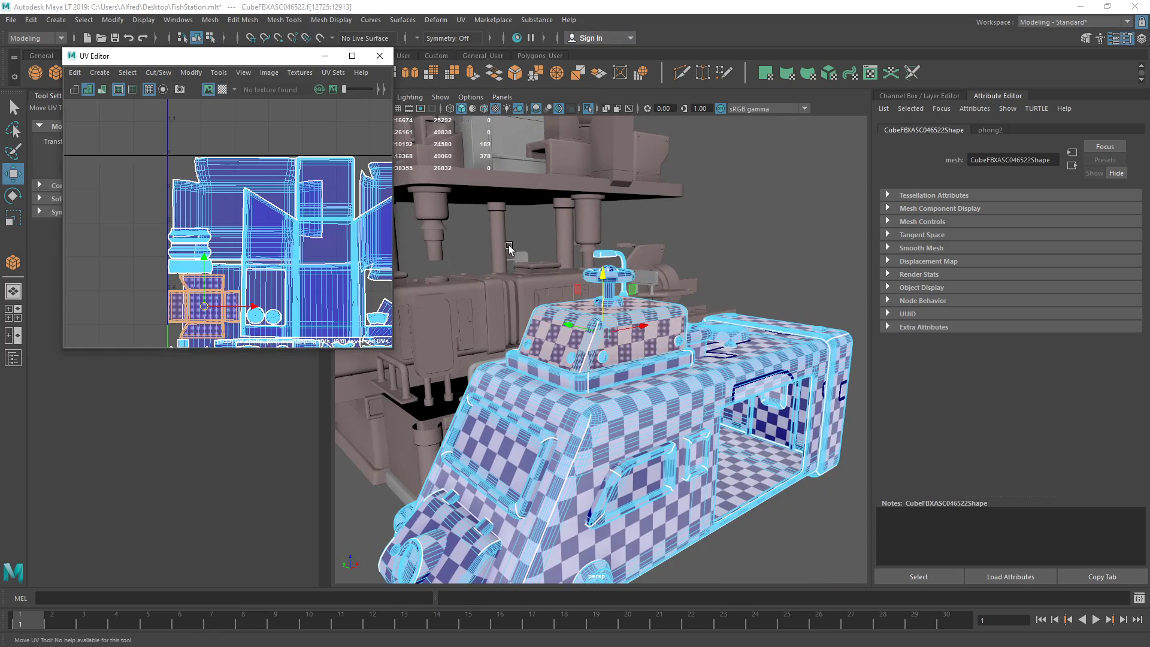
# - Unitize the UVs of the selected roof box faces on the duplicate car
pyautogui.keyDown('alt'); pyautogui.moveTo(504, 317); pyautogui.dragTo(479, 287); pyautogui.keyUp('alt')
pyautogui.scroll(4, 479, 287)
pyautogui.click(191, 72)
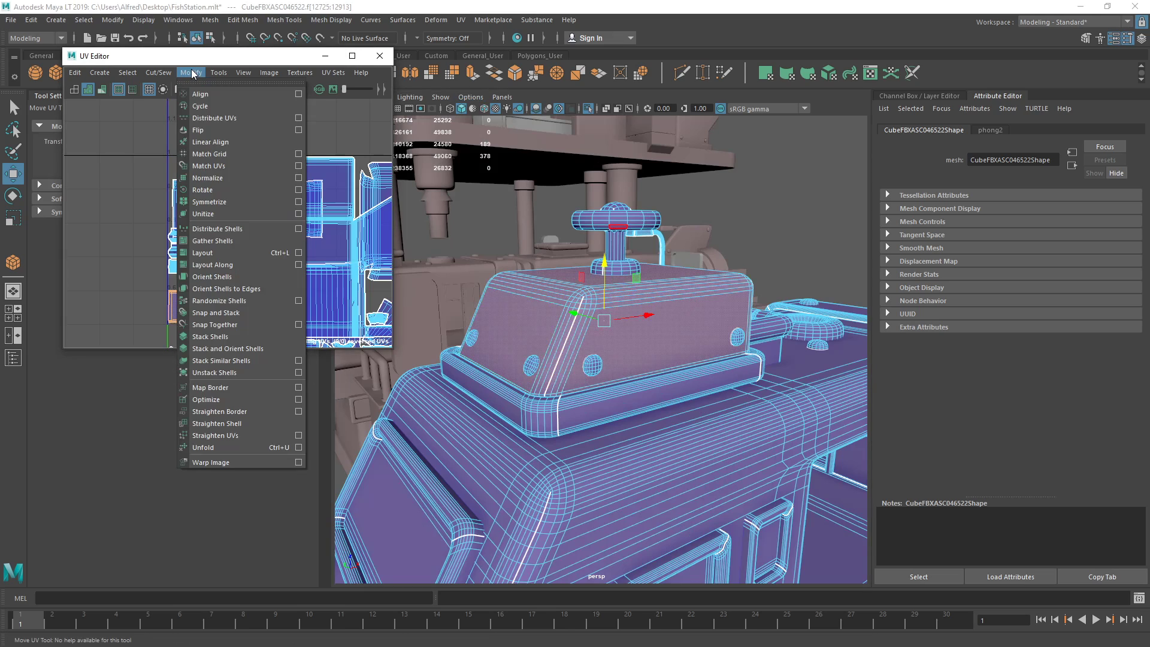
pyautogui.click(235, 219)
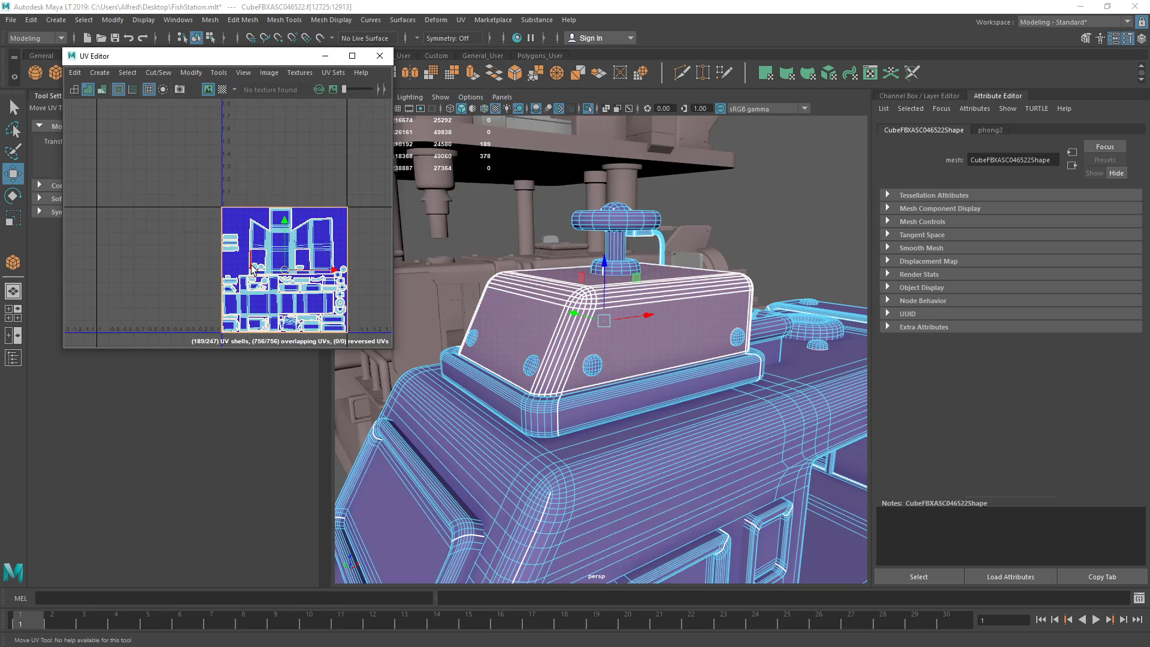
# - Move the stack of unitized shells out of the main layout into the neighbouring tile and scale it down
pyautogui.moveTo(285, 265); pyautogui.dragTo(103, 249)
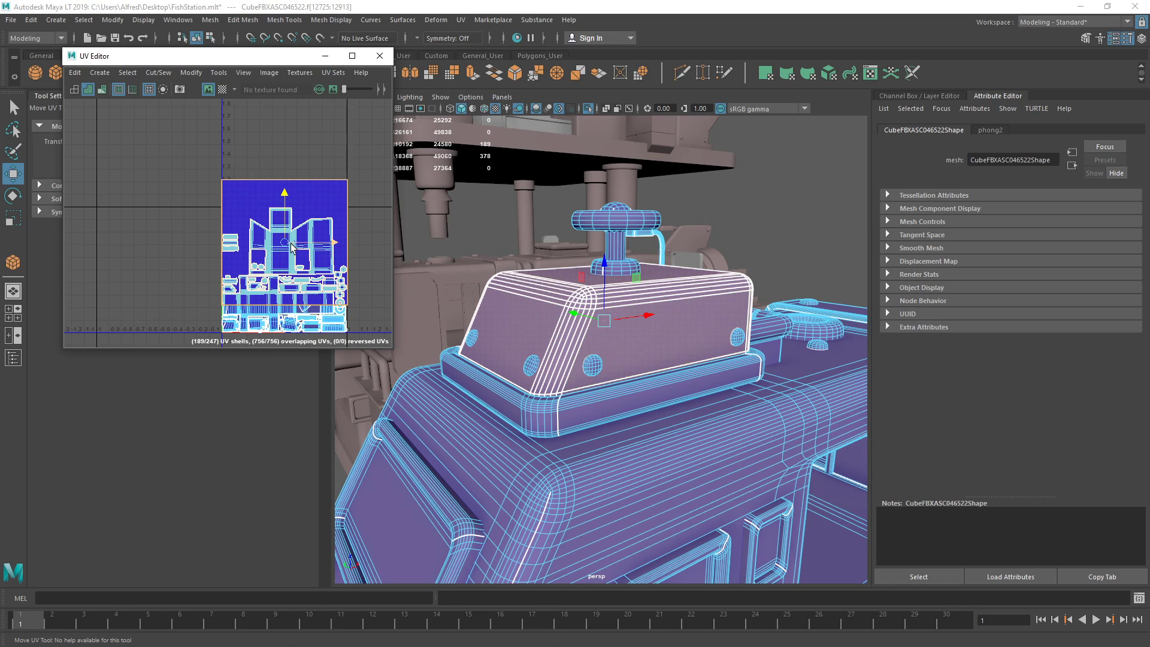
pyautogui.moveTo(287, 242); pyautogui.dragTo(111, 239)
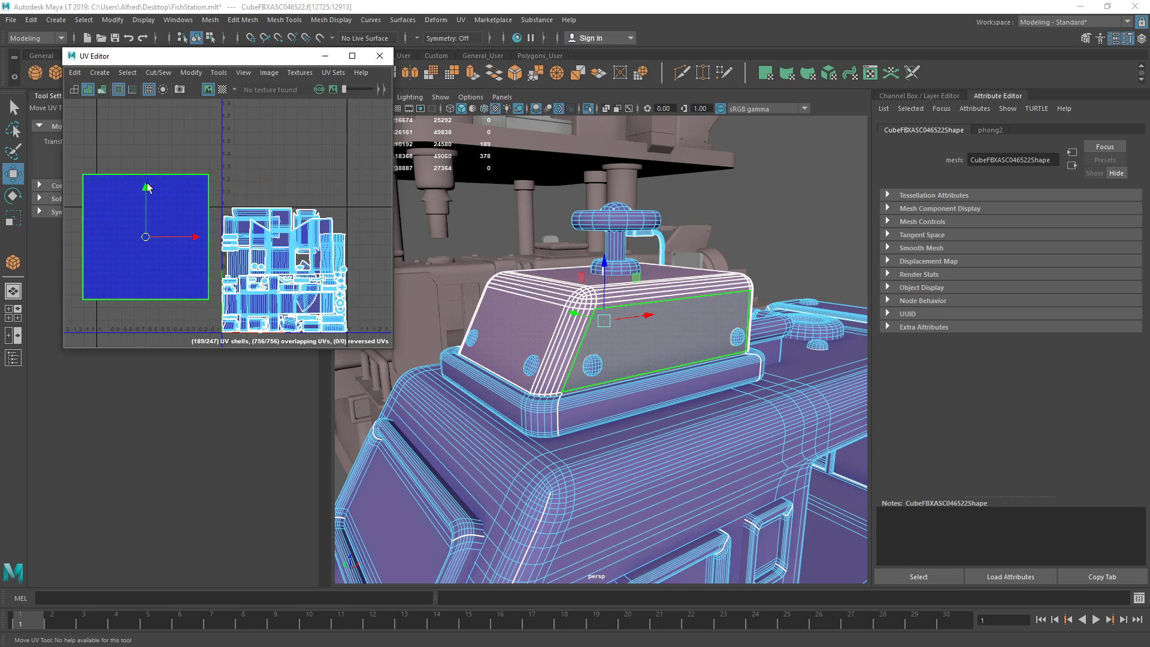
pyautogui.press('r')
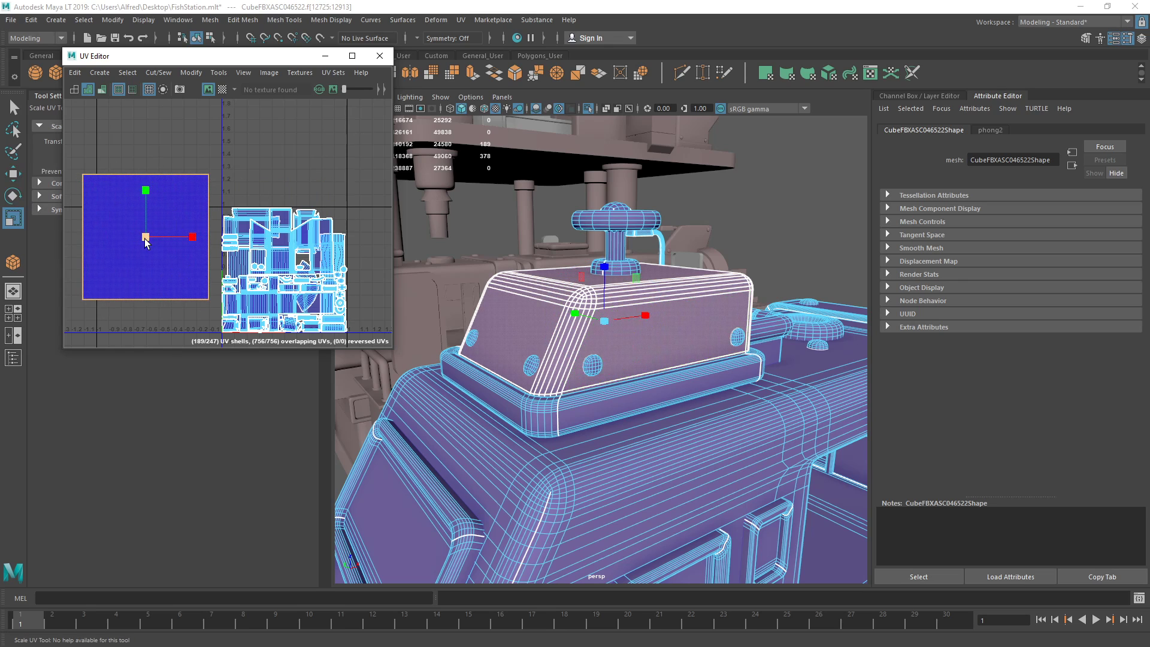
pyautogui.moveTo(145, 237); pyautogui.dragTo(102, 242)
# - Turn on the checker map display and inspect the pattern on the roof box's rounded corner
pyautogui.scroll(5, 695, 299)
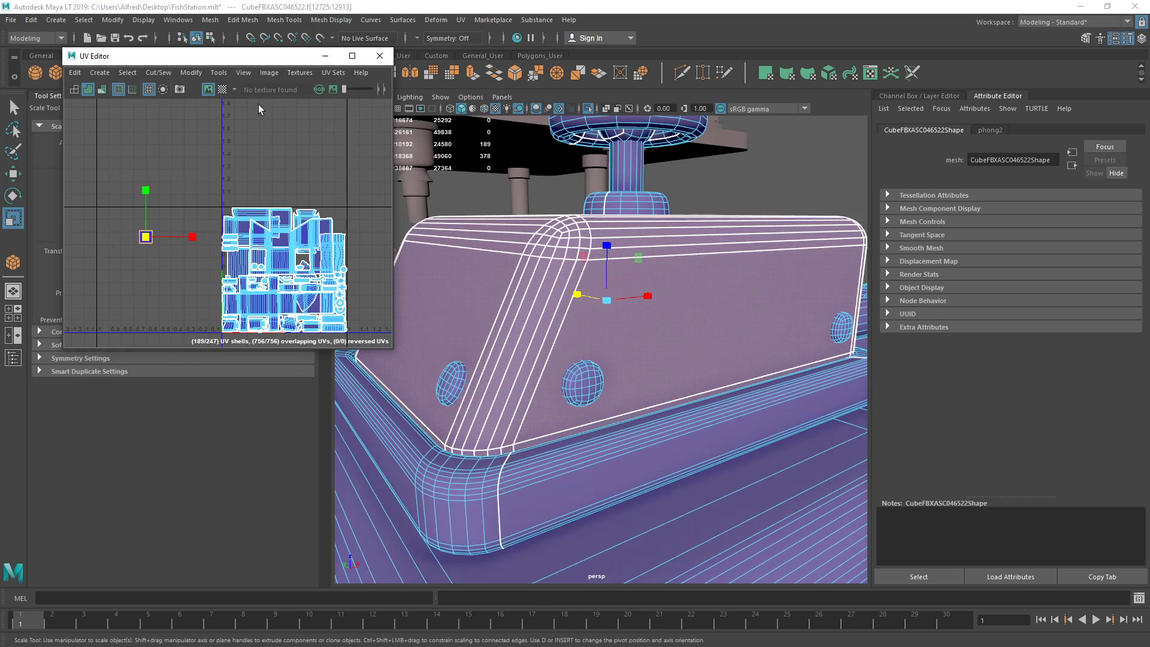
pyautogui.click(222, 89)
pyautogui.scroll(3, 575, 257)
pyautogui.keyDown('alt'); pyautogui.moveTo(616, 269); pyautogui.dragTo(585, 288); pyautogui.keyUp('alt')
pyautogui.keyDown('alt'); pyautogui.moveTo(589, 245); pyautogui.dragTo(602, 258); pyautogui.keyUp('alt')
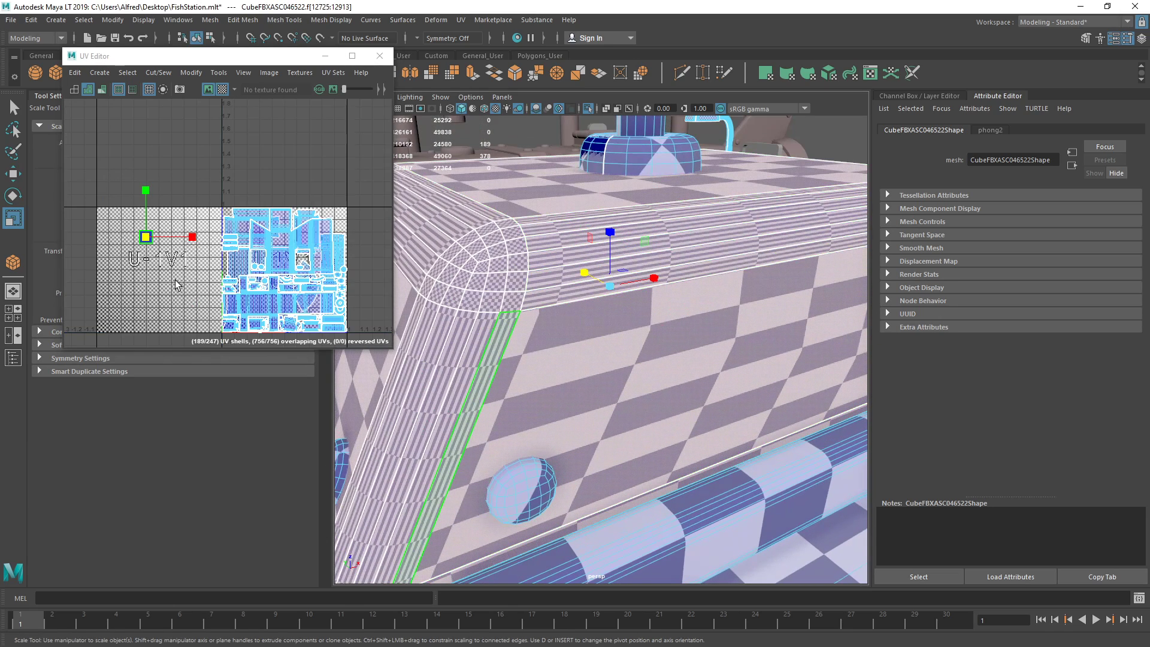
# - Select all edges of the roof box's stacked shells and join them with Move and Sew
pyautogui.moveTo(157, 286); pyautogui.dragTo(155, 255, button='right')
pyautogui.moveTo(120, 222); pyautogui.dragTo(176, 276)
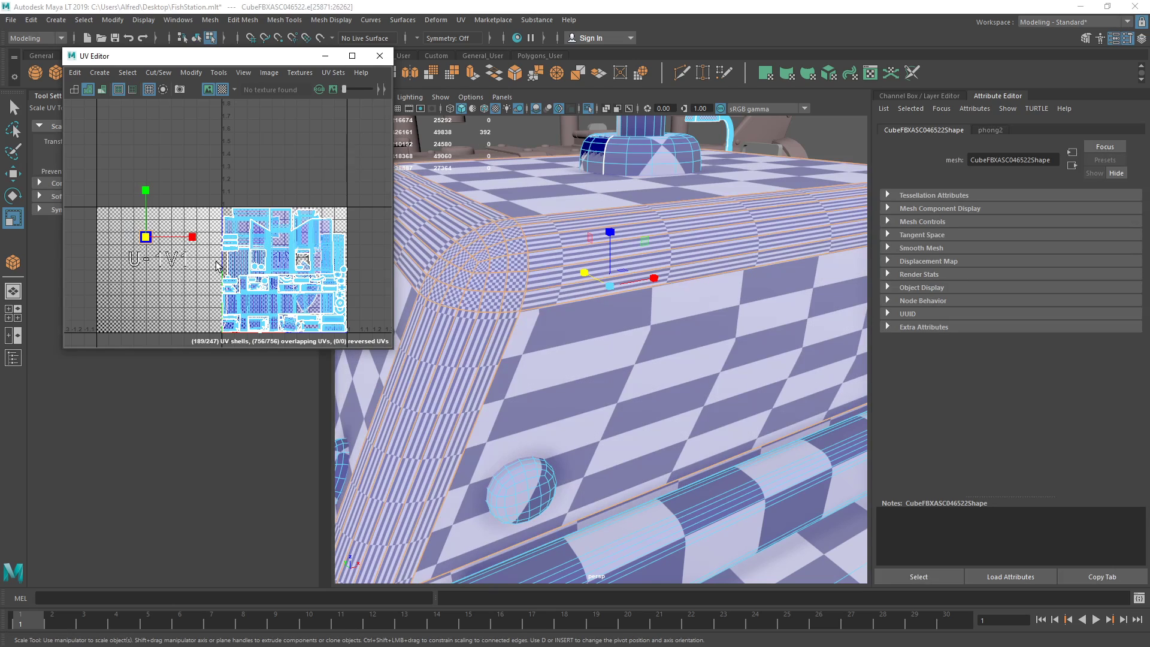
pyautogui.scroll(-2, 228, 233)
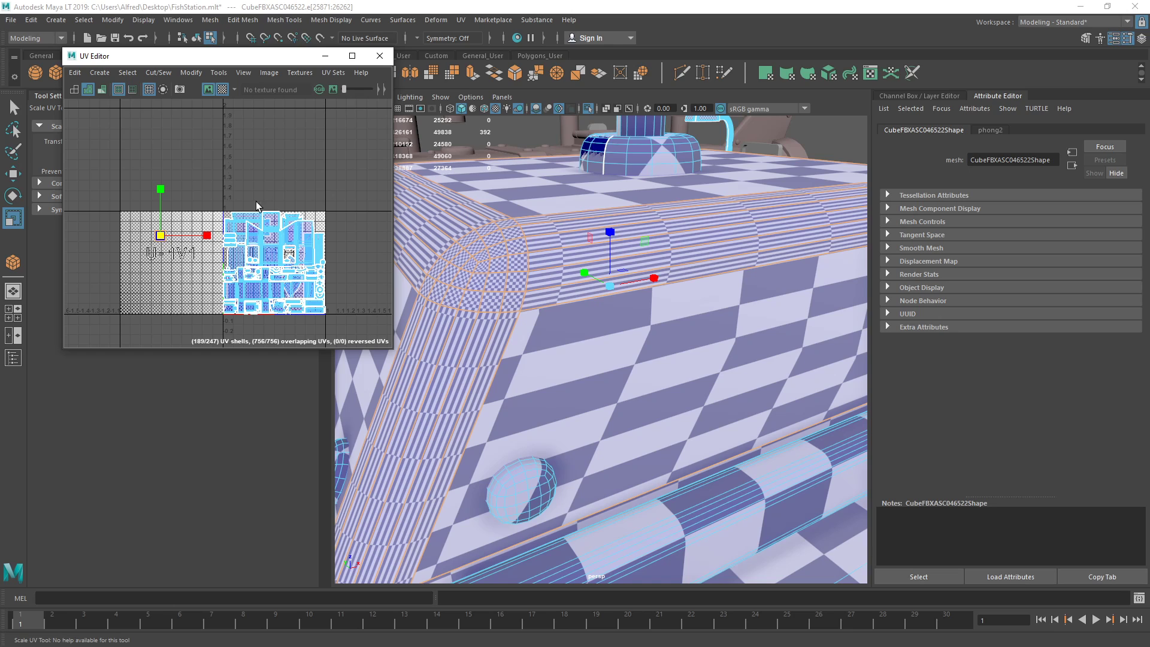
pyautogui.click(163, 75)
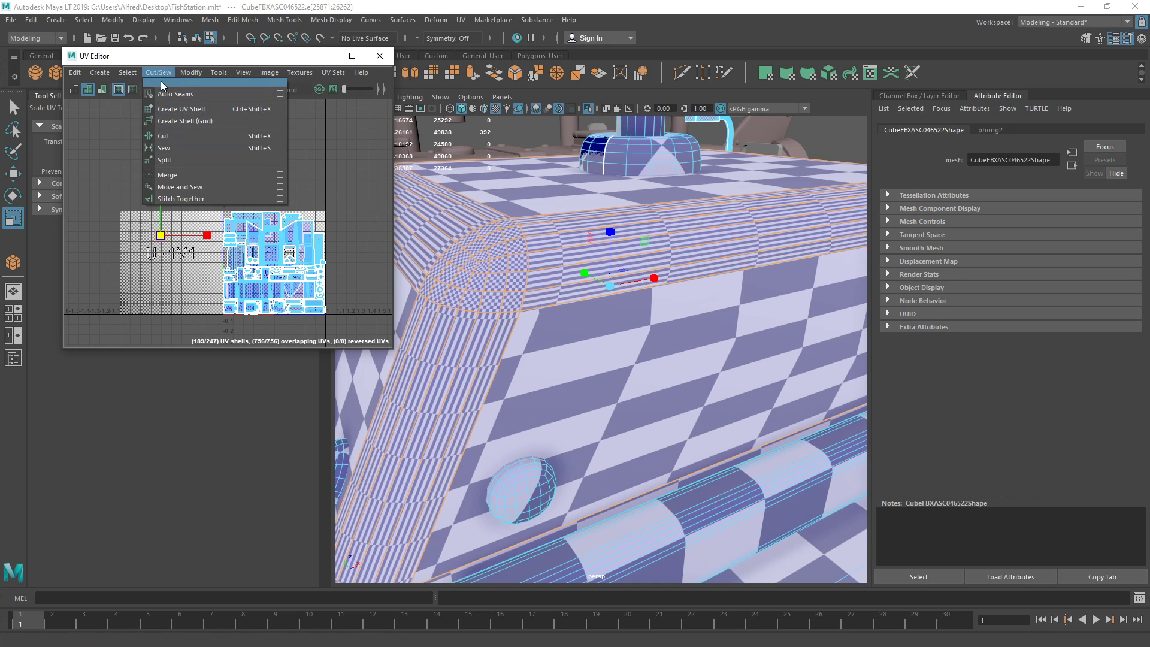
pyautogui.click(180, 187)
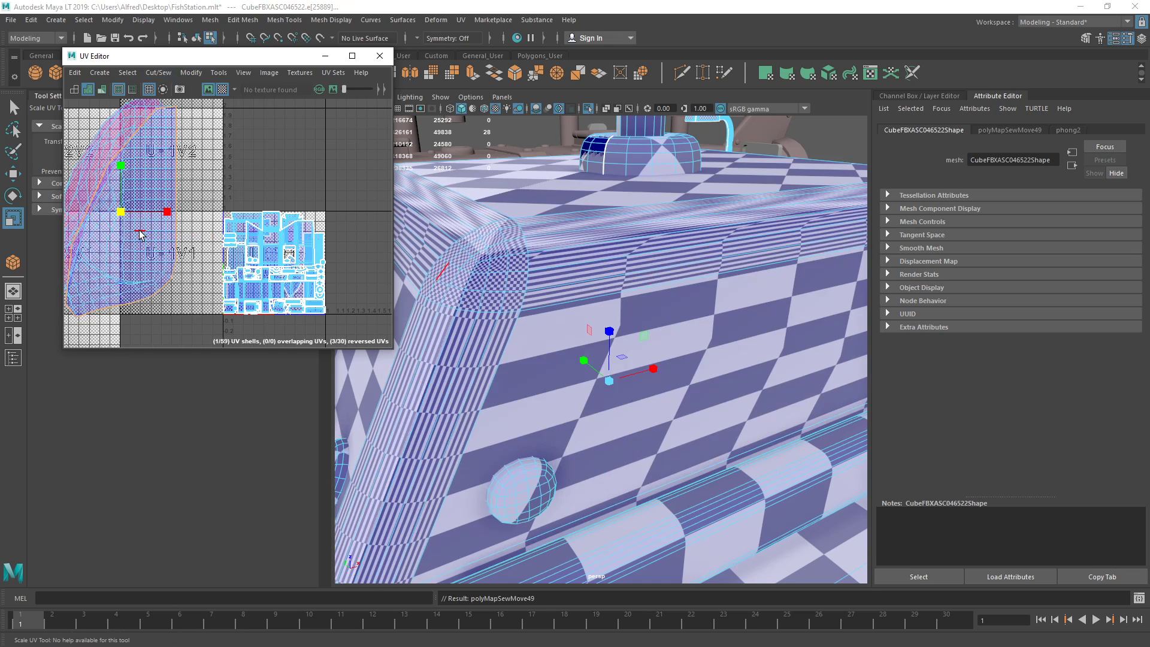
# - Select all UVs of the sewn roof box shell, shrink them and place them inside the tile beside the main layout
pyautogui.scroll(-2, 145, 178)
pyautogui.moveTo(139, 188); pyautogui.dragTo(161, 188, button='right')
pyautogui.moveTo(135, 187); pyautogui.dragTo(164, 179)
pyautogui.keyDown('ctrl'); pyautogui.moveTo(164, 179); pyautogui.dragTo(148, 202, button='right'); pyautogui.keyUp('ctrl')
pyautogui.press('w')
pyautogui.press('r')
pyautogui.moveTo(119, 203); pyautogui.dragTo(158, 251)
pyautogui.press('w')
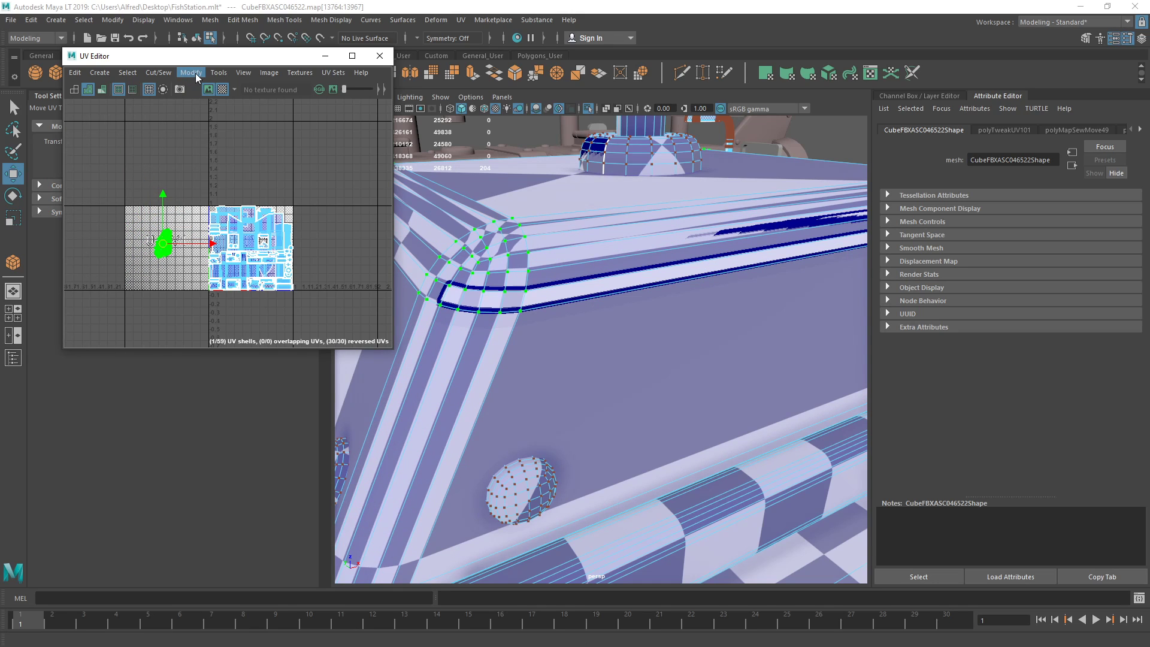
# - Unfold the roof box shell's UVs with the Unfold3D method and 1 iteration
pyautogui.click(195, 73)
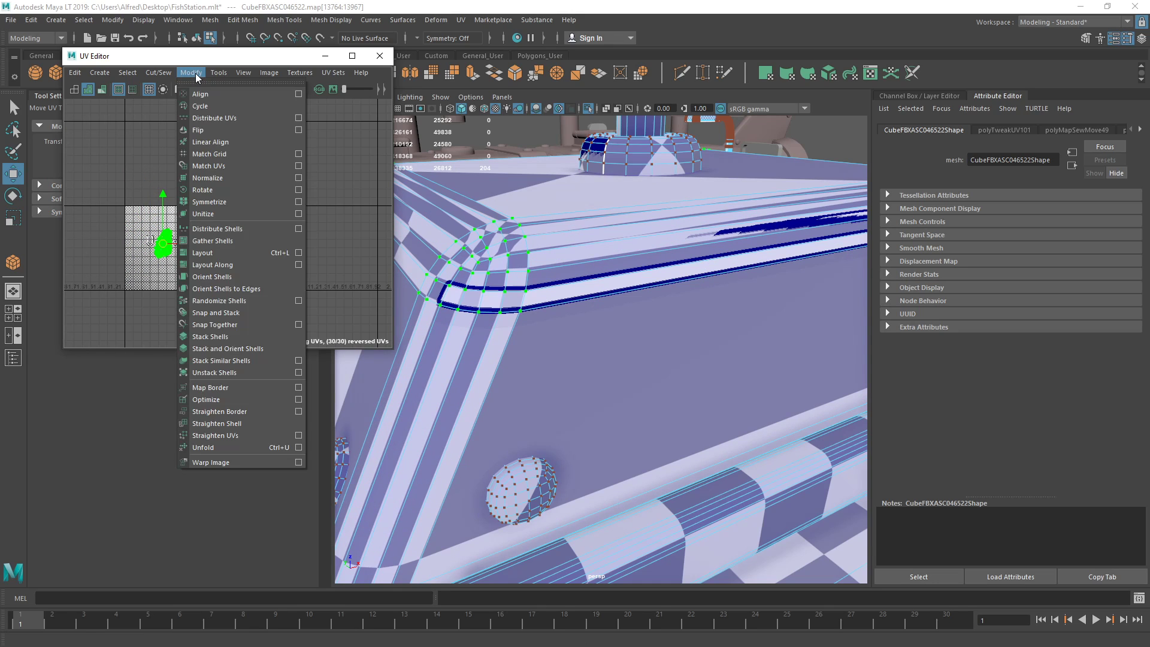
pyautogui.click(298, 447)
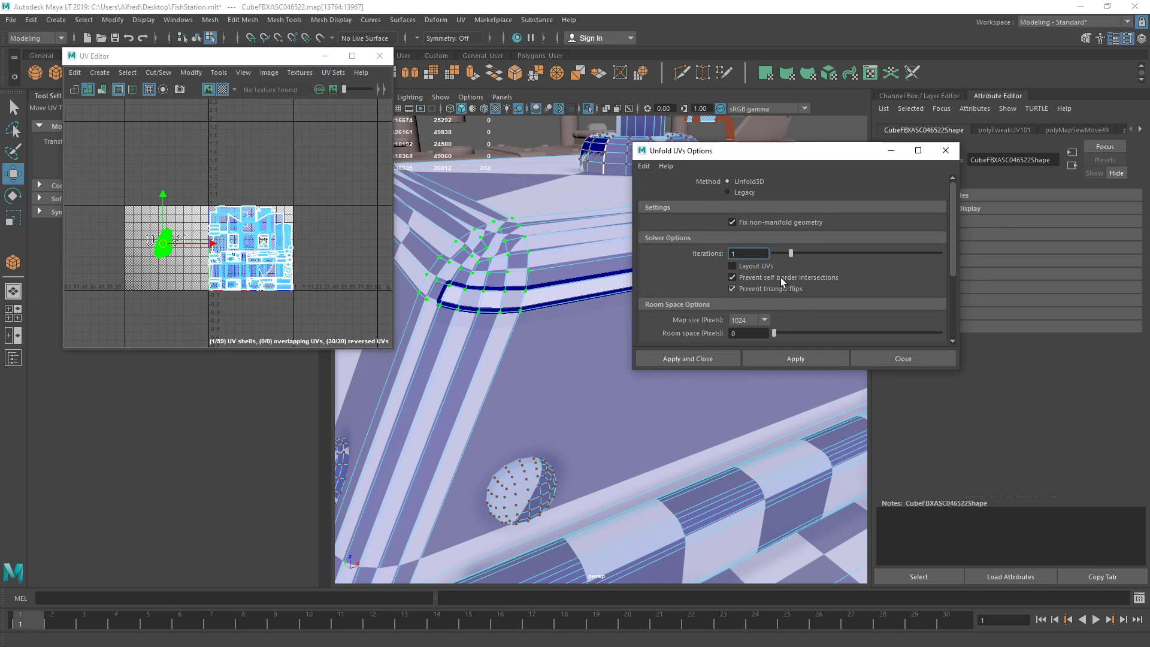
pyautogui.click(728, 361)
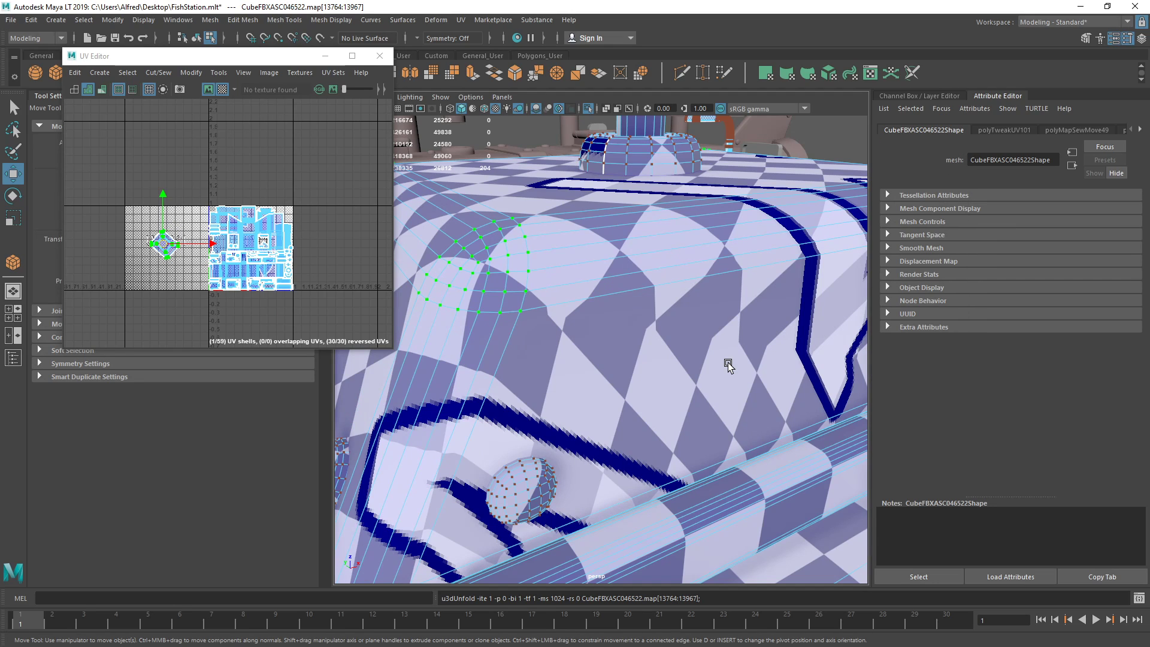
# - Rotate the unfolded diamond-shaped shell until it stands upright, keeping the shaded shell display on
pyautogui.scroll(-2, 180, 273)
pyautogui.press('f')
pyautogui.press('4')
pyautogui.press('e')
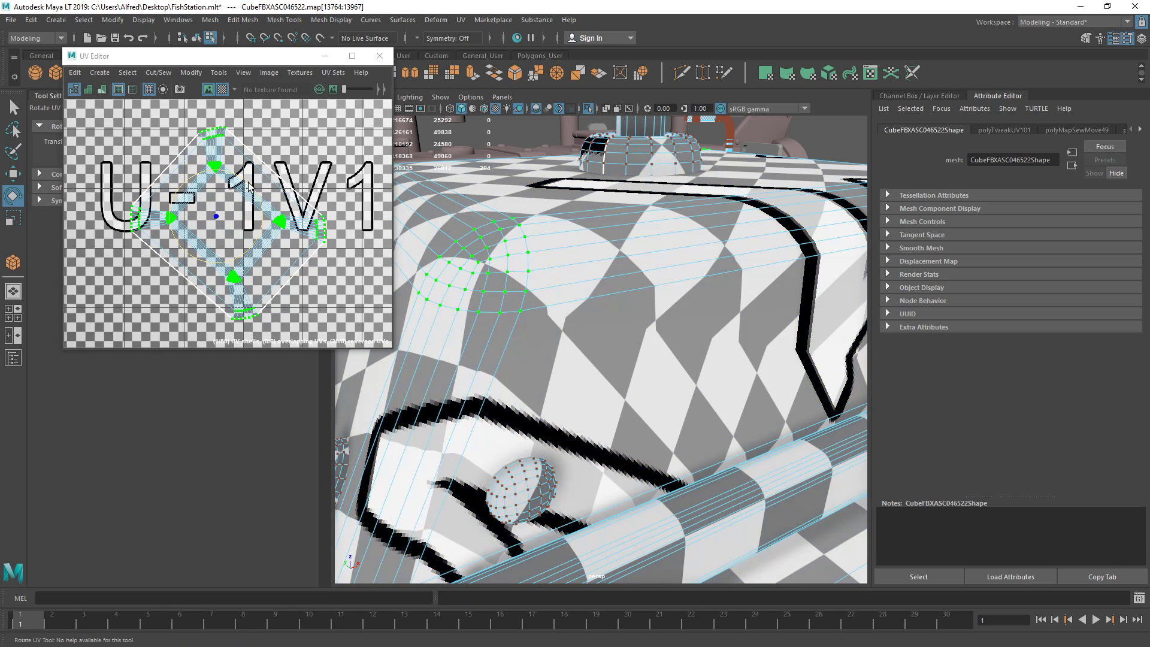
pyautogui.click(88, 90)
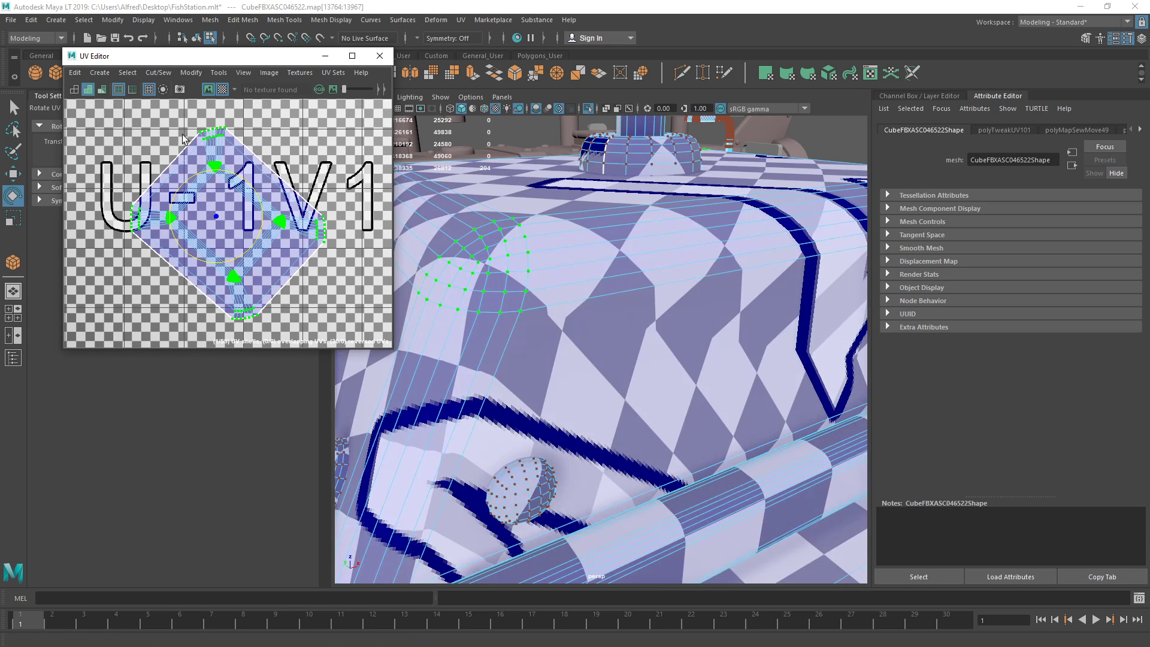
pyautogui.moveTo(238, 177); pyautogui.dragTo(204, 173)
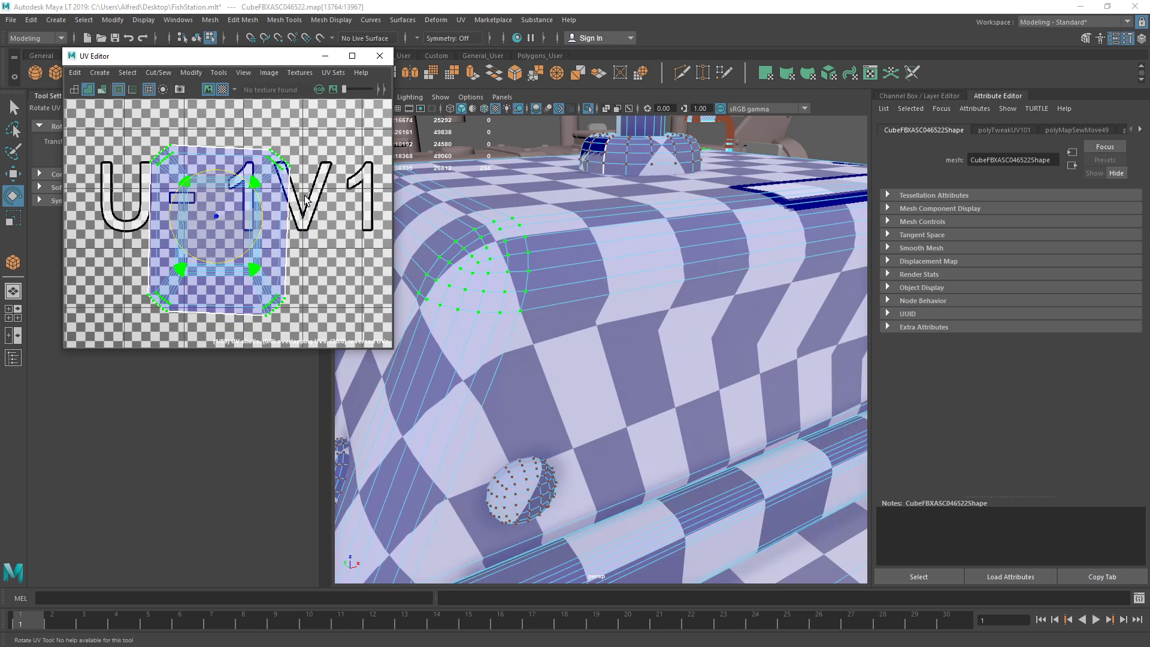
# - Show the UV distortion shading, examine the shell's corners and centre, and turn the shading off again
pyautogui.click(107, 93)
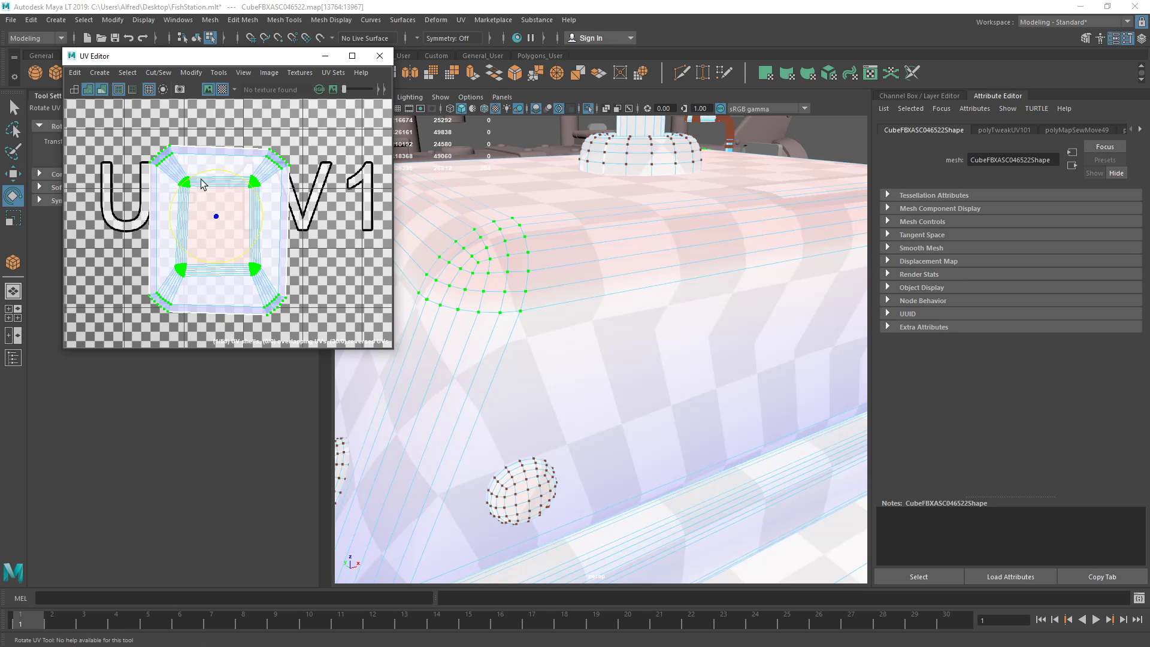
pyautogui.scroll(3, 216, 189)
pyautogui.scroll(2, 196, 242)
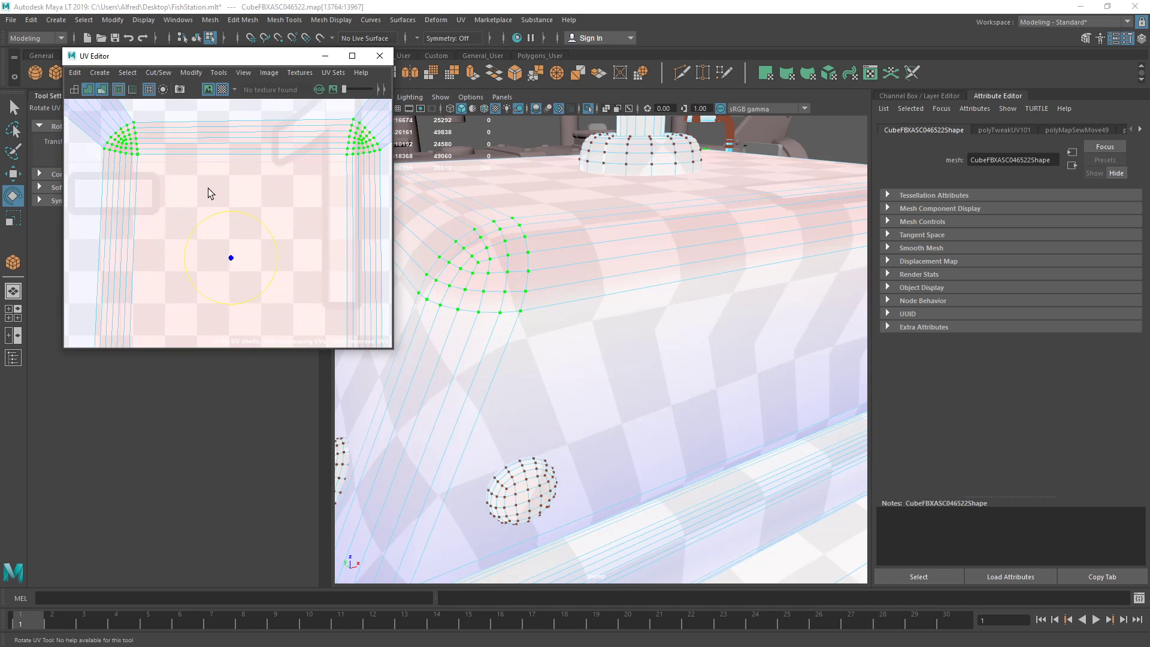
pyautogui.keyDown('alt'); pyautogui.moveTo(185, 189); pyautogui.dragTo(316, 377, button='middle'); pyautogui.keyUp('alt')
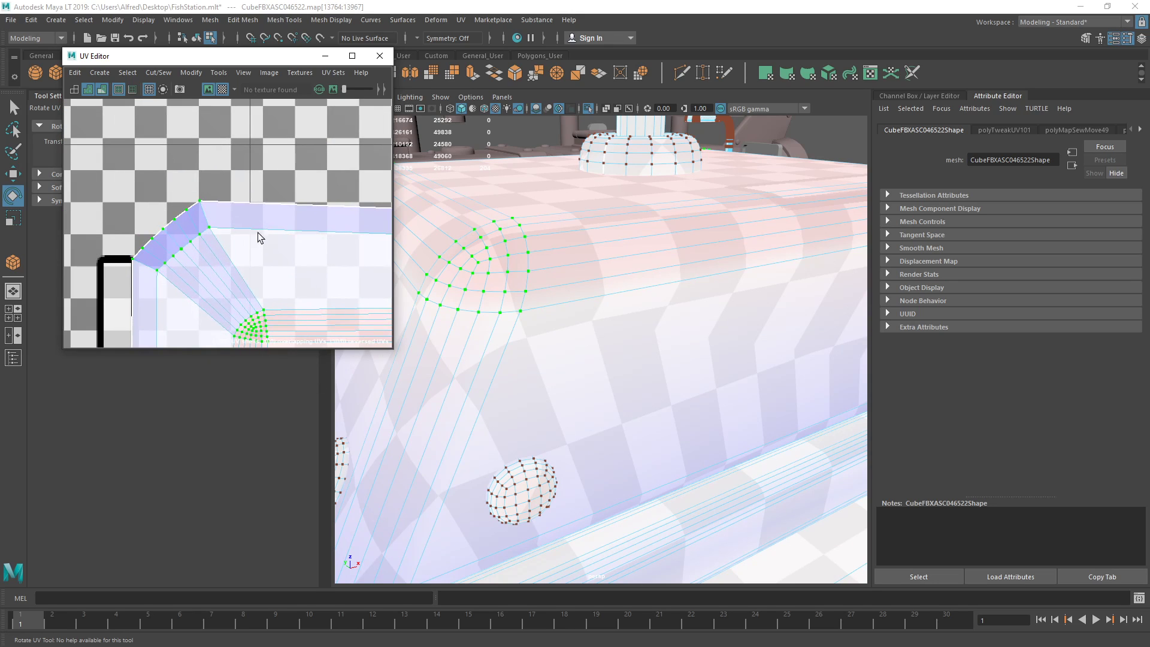
pyautogui.click(102, 88)
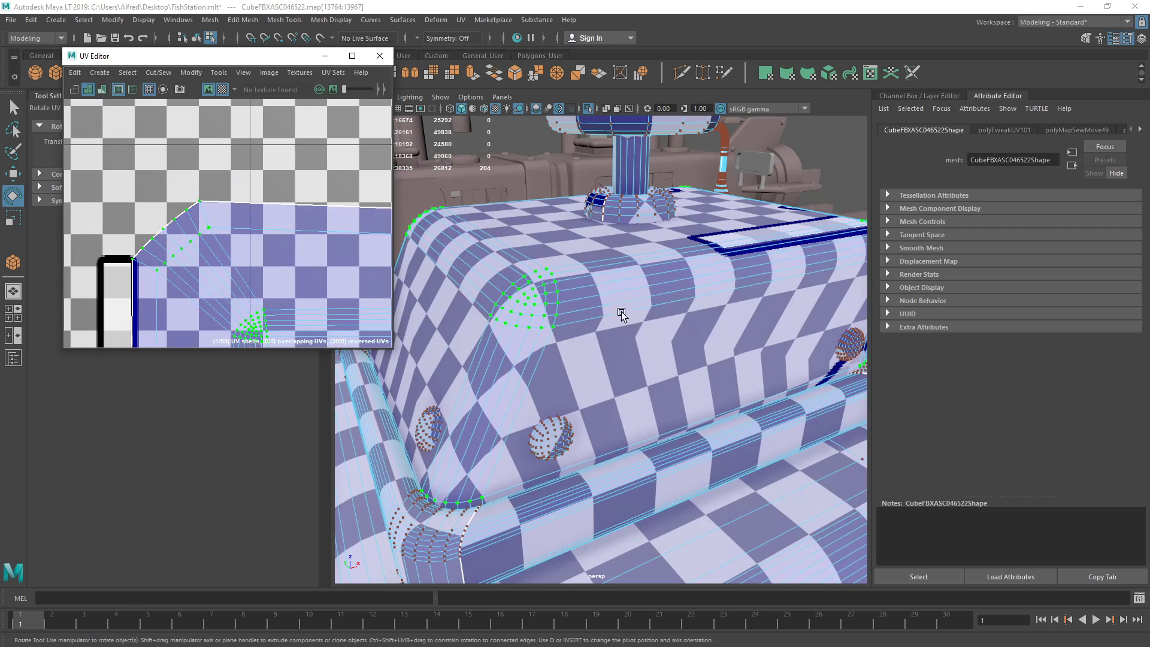
# - Toggle the checker map off and on, and examine how the pattern runs across the roof box's long sloped side
pyautogui.click(225, 92)
pyautogui.click(225, 92)
pyautogui.keyDown('alt'); pyautogui.moveTo(641, 326); pyautogui.dragTo(614, 298); pyautogui.keyUp('alt')
pyautogui.scroll(3, 614, 298)
pyautogui.keyDown('alt'); pyautogui.moveTo(614, 298); pyautogui.dragTo(606, 336, button='middle'); pyautogui.keyUp('alt')
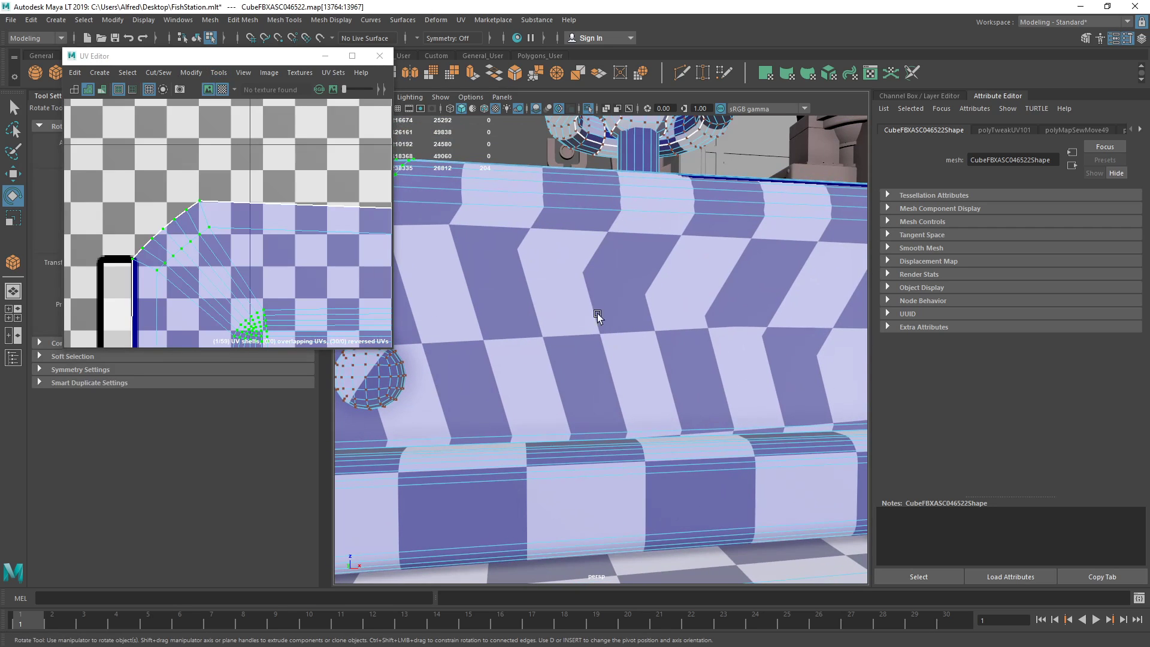
pyautogui.keyDown('alt'); pyautogui.moveTo(552, 293); pyautogui.dragTo(543, 293); pyautogui.keyUp('alt')
# - Select the unfolded shell's faces in the UV Editor, and clear the selection
pyautogui.scroll(-3, 289, 260)
pyautogui.keyDown('alt'); pyautogui.moveTo(258, 287); pyautogui.dragTo(200, 180, button='middle'); pyautogui.keyUp('alt')
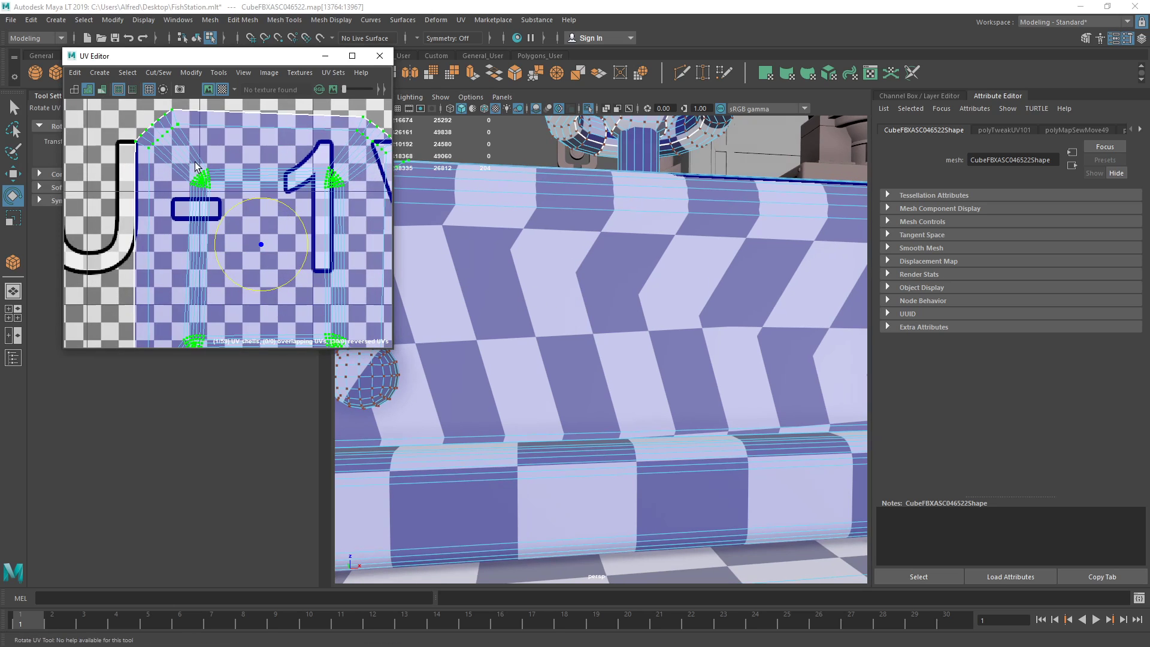
pyautogui.keyDown('alt'); pyautogui.moveTo(157, 275); pyautogui.dragTo(218, 237, button='middle'); pyautogui.keyUp('alt')
pyautogui.moveTo(264, 246); pyautogui.dragTo(264, 272, button='right')
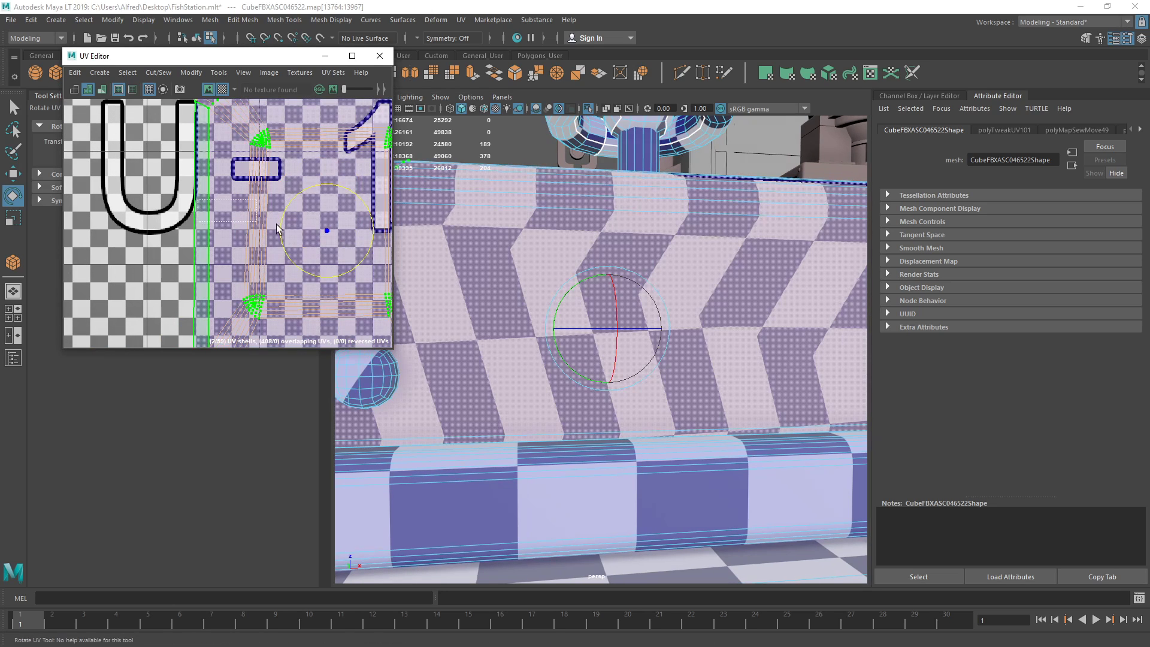
pyautogui.scroll(-3, 300, 232)
pyautogui.keyDown('alt'); pyautogui.moveTo(309, 232); pyautogui.dragTo(212, 258, button='middle'); pyautogui.keyUp('alt')
pyautogui.keyDown('shift'); pyautogui.doubleClick(295, 224); pyautogui.keyUp('shift')
pyautogui.click(323, 242)
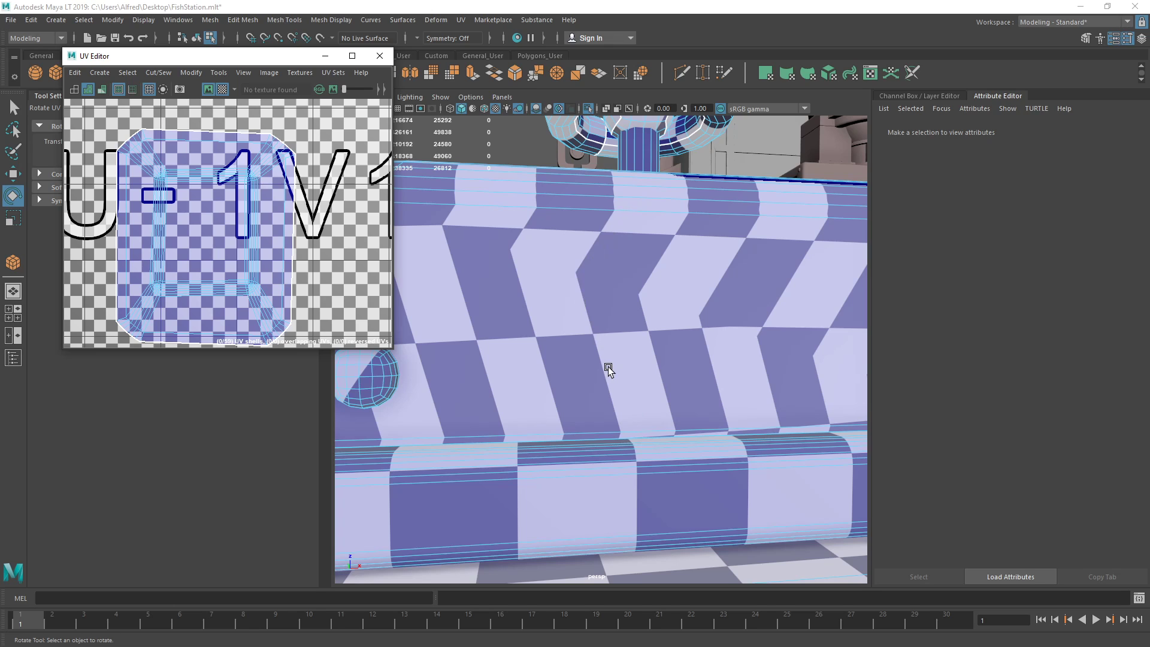
# - Switch to edge selection and select slanted corner edges at two corners of the roof box
pyautogui.moveTo(269, 169); pyautogui.dragTo(267, 124, button='right')
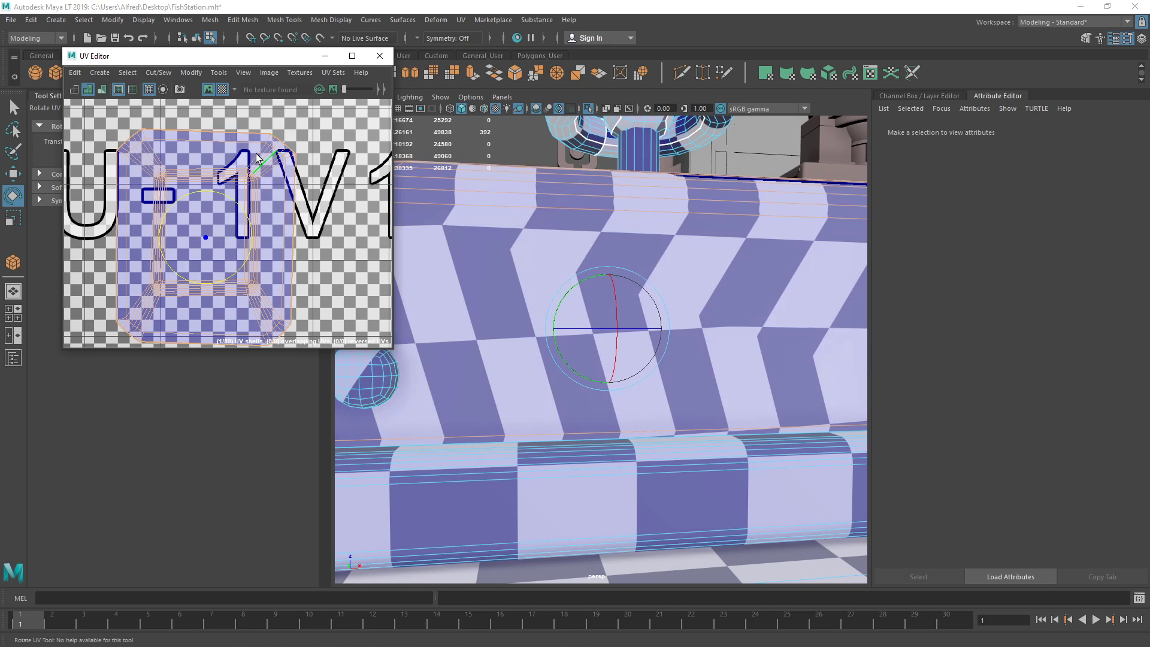
pyautogui.scroll(-4, 490, 269)
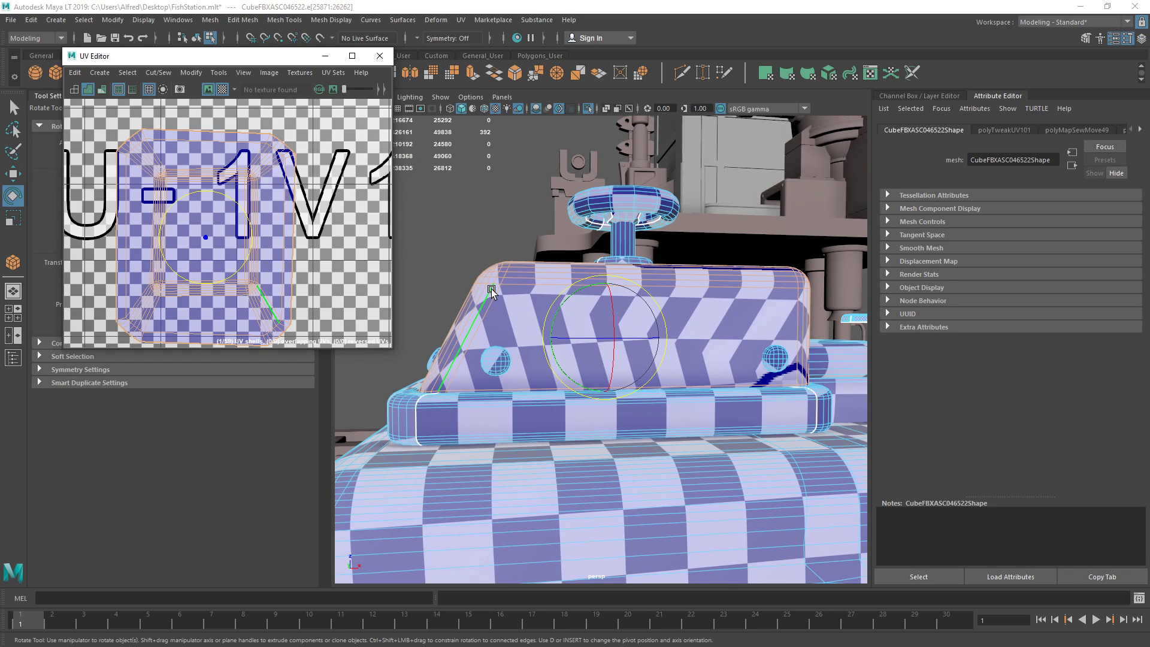
pyautogui.keyDown('alt'); pyautogui.moveTo(551, 352); pyautogui.dragTo(590, 334); pyautogui.keyUp('alt')
pyautogui.click(758, 207)
pyautogui.doubleClick(641, 402)
pyautogui.keyDown('alt'); pyautogui.moveTo(640, 403); pyautogui.dragTo(749, 400); pyautogui.keyUp('alt')
pyautogui.keyDown('shift'); pyautogui.doubleClick(520, 368); pyautogui.keyUp('shift')
pyautogui.keyDown('alt'); pyautogui.moveTo(519, 368); pyautogui.dragTo(635, 343); pyautogui.keyUp('alt')
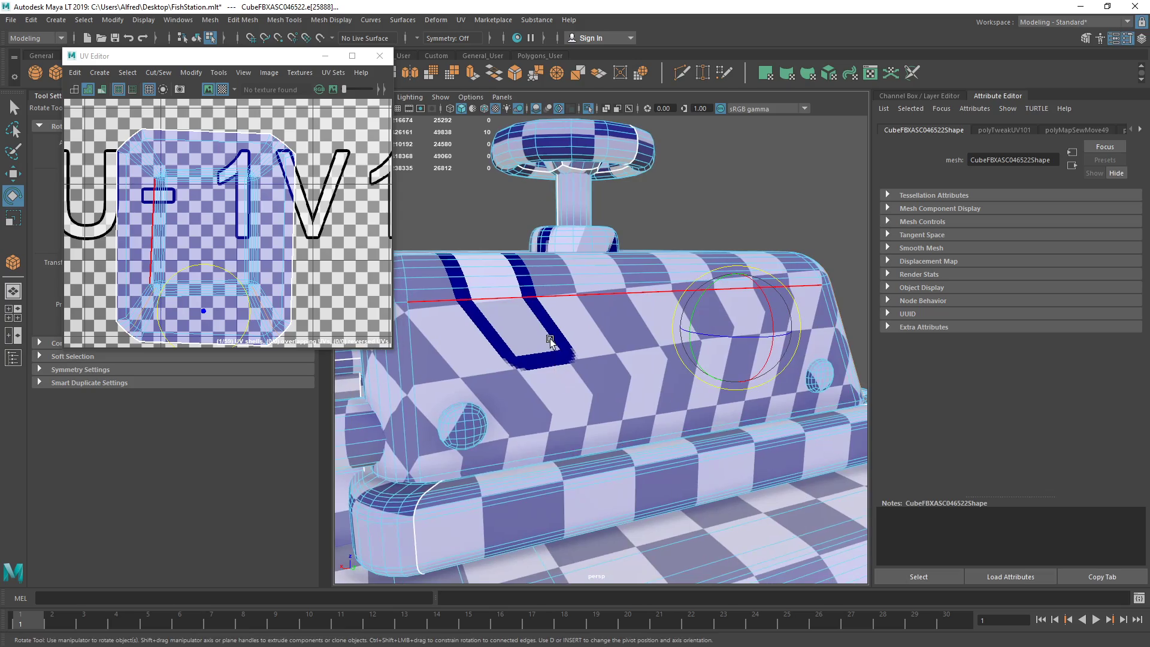
# - Select the whole roof box's faces, try lifting them above the car, and undo the move
pyautogui.doubleClick(566, 360)
pyautogui.press('w')
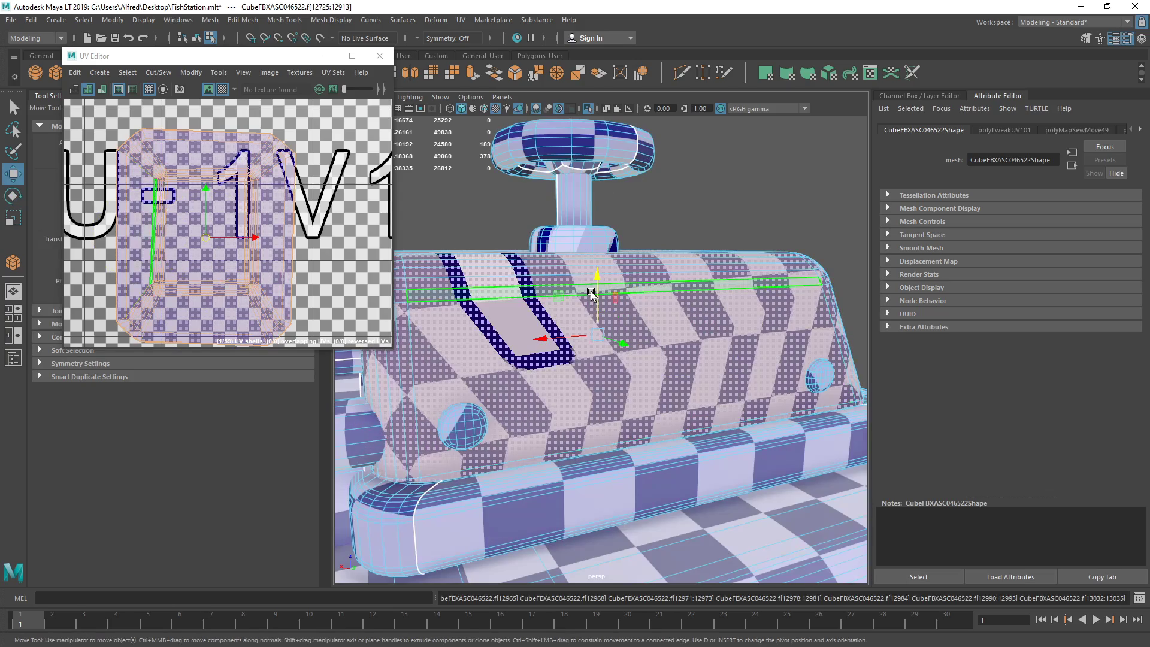
pyautogui.moveTo(597, 288); pyautogui.dragTo(598, 118)
pyautogui.keyDown('alt'); pyautogui.moveTo(608, 236); pyautogui.dragTo(627, 175); pyautogui.keyUp('alt')
pyautogui.hotkey('ctrl', 'z')
pyautogui.hotkey('ctrl', 'z')
pyautogui.hotkey('ctrl', 'z')
pyautogui.hotkey('ctrl', 'z')
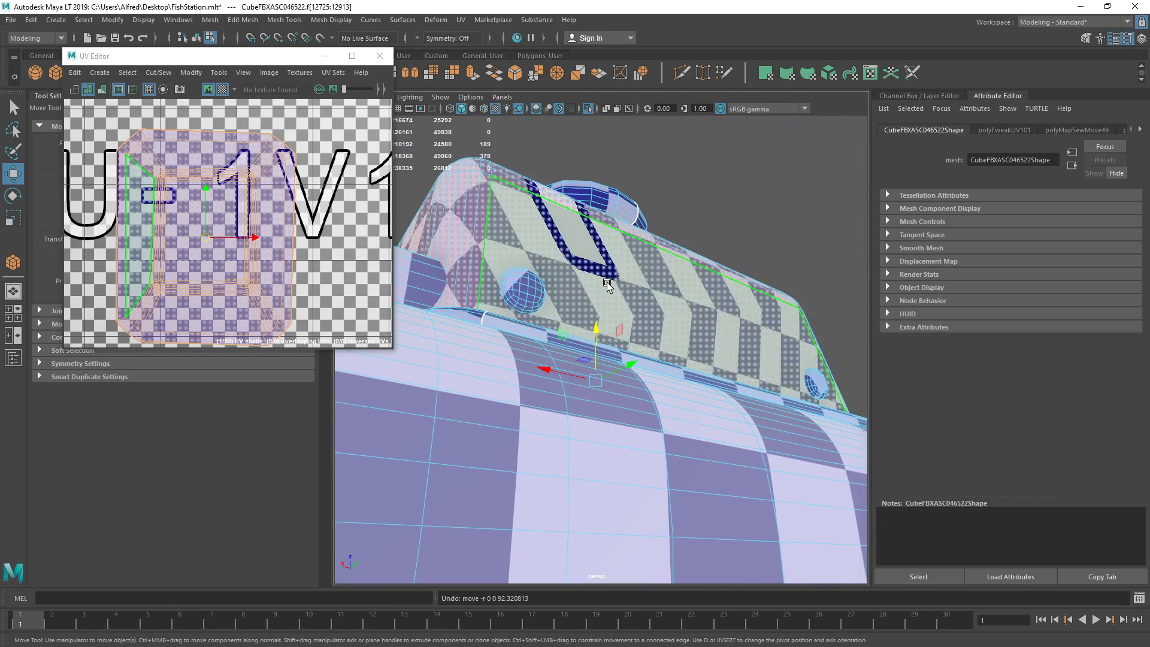
# - Return to edge selection and select slanted corner edges at two corners of the roof box again
pyautogui.click(732, 263)
pyautogui.moveTo(630, 304); pyautogui.dragTo(648, 252, button='right')
pyautogui.moveTo(582, 304); pyautogui.dragTo(583, 271, button='right')
pyautogui.click(537, 409)
pyautogui.doubleClick(537, 432)
pyautogui.keyDown('alt'); pyautogui.moveTo(797, 393); pyautogui.dragTo(601, 456); pyautogui.keyUp('alt')
pyautogui.keyDown('shift'); pyautogui.doubleClick(624, 479); pyautogui.keyUp('shift')
pyautogui.keyDown('alt'); pyautogui.moveTo(686, 444); pyautogui.dragTo(661, 289); pyautogui.keyUp('alt')
pyautogui.scroll(5, 661, 289)
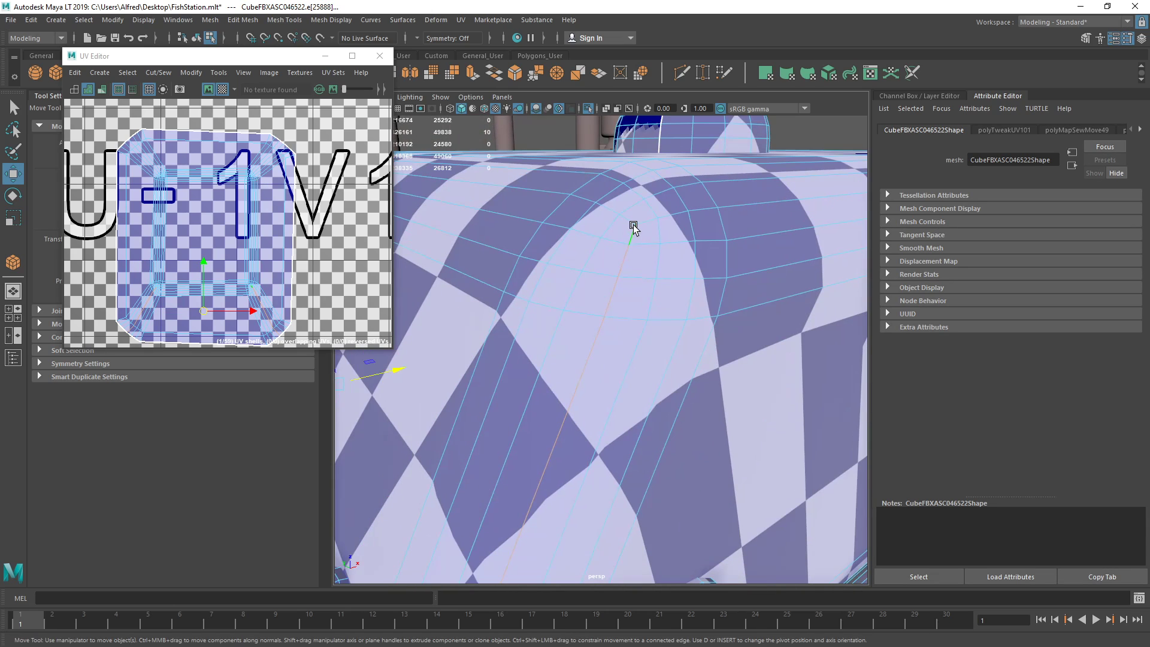
# - Add the slanted edge loop at another rounded corner to the selection and deselect its extra edges running over the roof
pyautogui.click(628, 357)
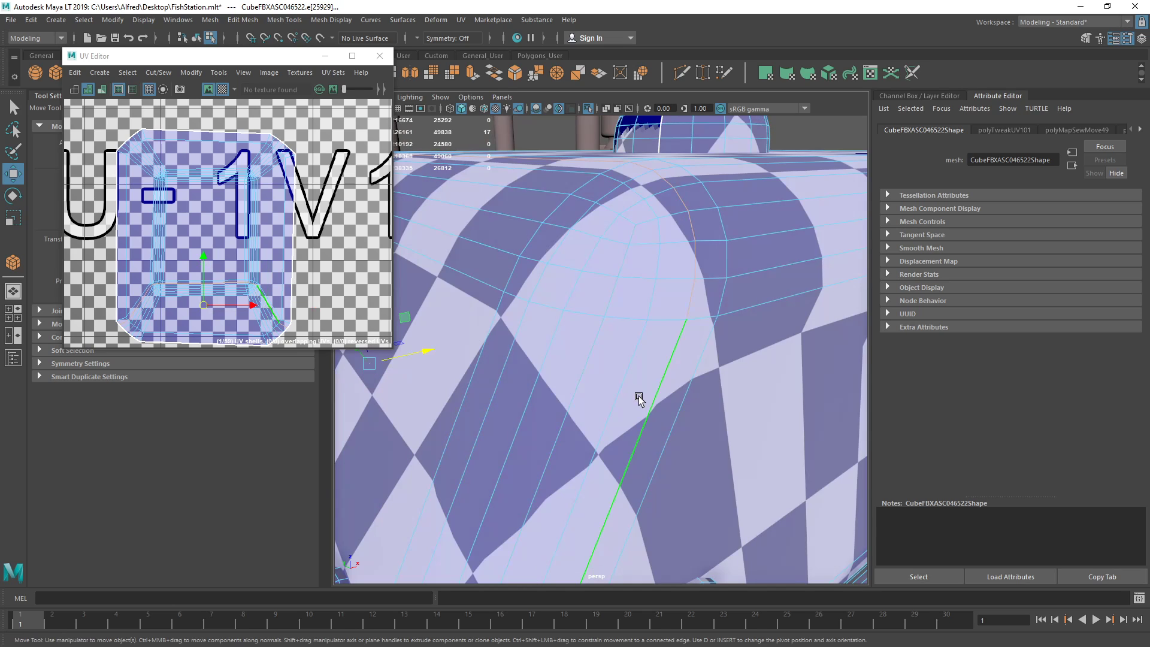
pyautogui.doubleClick(617, 392)
pyautogui.scroll(-5, 617, 394)
pyautogui.keyDown('alt'); pyautogui.moveTo(446, 232); pyautogui.dragTo(526, 327); pyautogui.keyUp('alt')
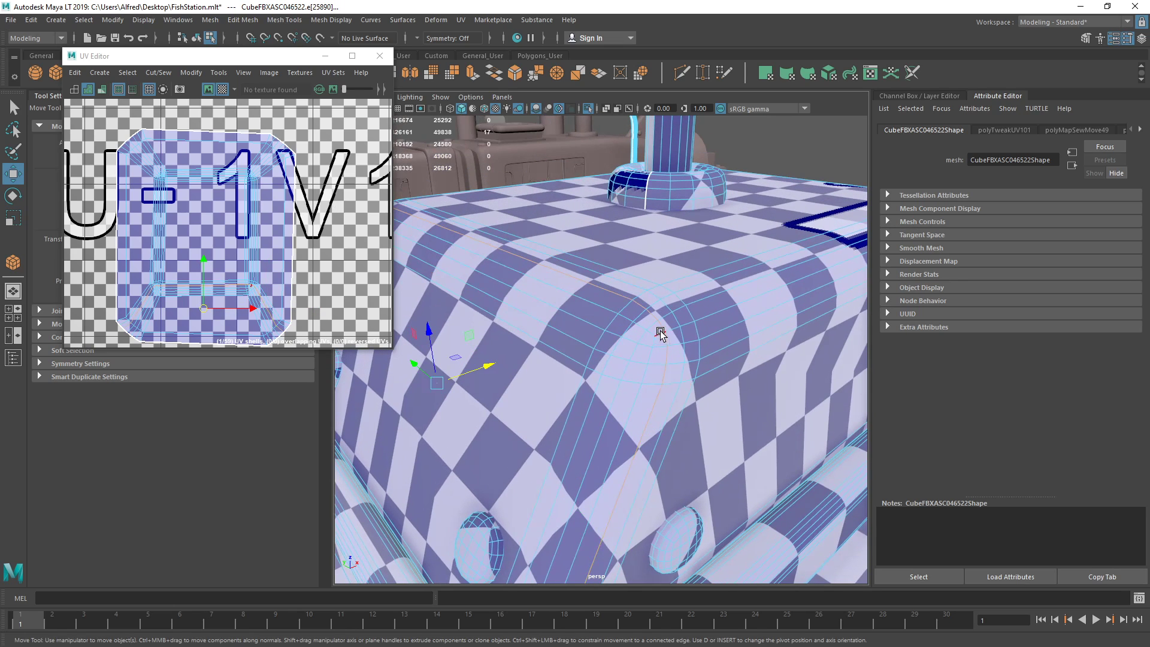
pyautogui.keyDown('alt'); pyautogui.moveTo(566, 368); pyautogui.dragTo(640, 363); pyautogui.keyUp('alt')
pyautogui.keyDown('ctrl'); pyautogui.click(577, 315); pyautogui.keyUp('ctrl')
pyautogui.scroll(-5, 578, 317)
pyautogui.keyDown('alt'); pyautogui.moveTo(580, 320); pyautogui.dragTo(611, 330); pyautogui.keyUp('alt')
pyautogui.keyDown('ctrl'); pyautogui.click(602, 324); pyautogui.keyUp('ctrl')
pyautogui.scroll(3, 598, 335)
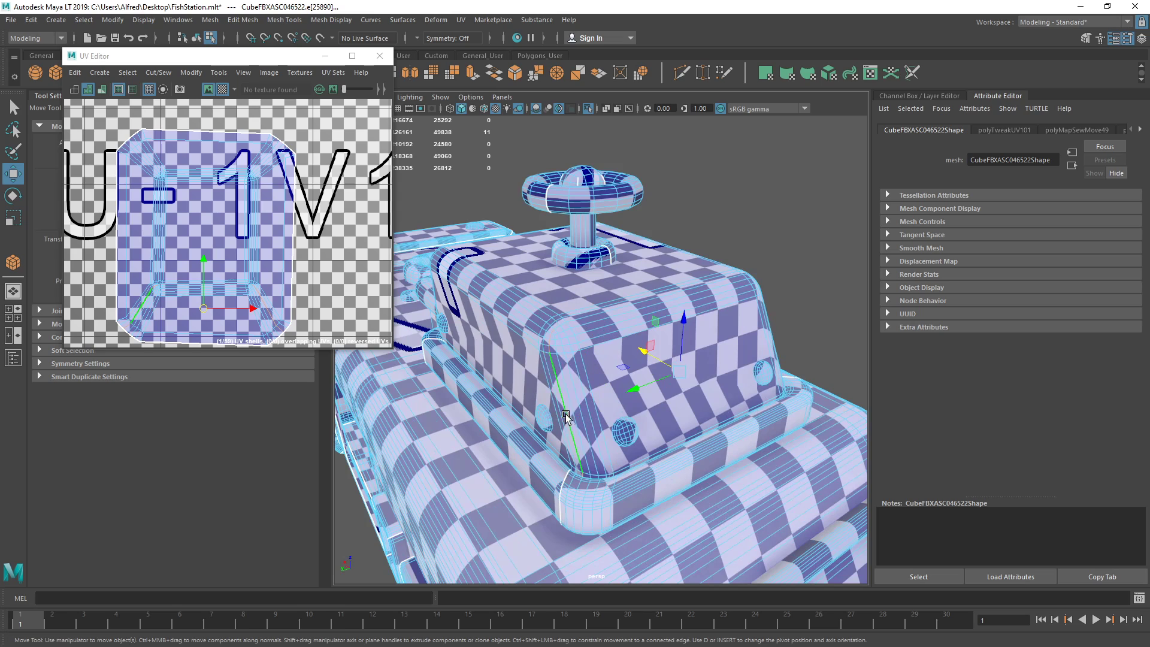
# - Select one slanted edge loop down each rounded corner of the roof box in the 3D view
pyautogui.doubleClick(562, 383)
pyautogui.keyDown('alt'); pyautogui.moveTo(565, 386); pyautogui.dragTo(671, 431); pyautogui.keyUp('alt')
pyautogui.keyDown('shift'); pyautogui.doubleClick(701, 373); pyautogui.keyUp('shift')
pyautogui.keyDown('shift'); pyautogui.doubleClick(657, 439); pyautogui.keyUp('shift')
pyautogui.keyDown('alt'); pyautogui.moveTo(743, 415); pyautogui.dragTo(643, 413); pyautogui.keyUp('alt')
pyautogui.keyDown('shift'); pyautogui.doubleClick(616, 458); pyautogui.keyUp('shift')
# - Select the diagonal corner edges at all four corners of the roof box's UV shell and cut the UVs along them
pyautogui.keyDown('alt'); pyautogui.moveTo(324, 169); pyautogui.dragTo(319, 265, button='right'); pyautogui.keyUp('alt')
pyautogui.keyDown('alt'); pyautogui.moveTo(250, 200); pyautogui.dragTo(353, 258, button='middle'); pyautogui.keyUp('alt')
pyautogui.doubleClick(284, 210)
pyautogui.keyDown('alt'); pyautogui.moveTo(222, 217); pyautogui.dragTo(444, 210, button='middle'); pyautogui.keyUp('alt')
pyautogui.keyDown('shift'); pyautogui.doubleClick(246, 190); pyautogui.keyUp('shift')
pyautogui.keyDown('alt'); pyautogui.moveTo(276, 285); pyautogui.dragTo(264, 239, button='right'); pyautogui.keyUp('alt')
pyautogui.keyDown('alt'); pyautogui.moveTo(261, 258); pyautogui.dragTo(261, 85, button='middle'); pyautogui.keyUp('alt')
pyautogui.keyDown('alt'); pyautogui.moveTo(258, 114); pyautogui.dragTo(254, 197, button='right'); pyautogui.keyUp('alt')
pyautogui.keyDown('shift'); pyautogui.doubleClick(241, 172); pyautogui.keyUp('shift')
pyautogui.keyDown('alt'); pyautogui.moveTo(288, 247); pyautogui.dragTo(283, 227, button='right'); pyautogui.keyUp('alt')
pyautogui.keyDown('alt'); pyautogui.moveTo(282, 227); pyautogui.dragTo(46, 302, button='middle'); pyautogui.keyUp('alt')
pyautogui.keyDown('shift'); pyautogui.doubleClick(236, 237); pyautogui.keyUp('shift')
pyautogui.keyDown('alt'); pyautogui.moveTo(236, 237); pyautogui.dragTo(317, 285, button='middle'); pyautogui.keyUp('alt')
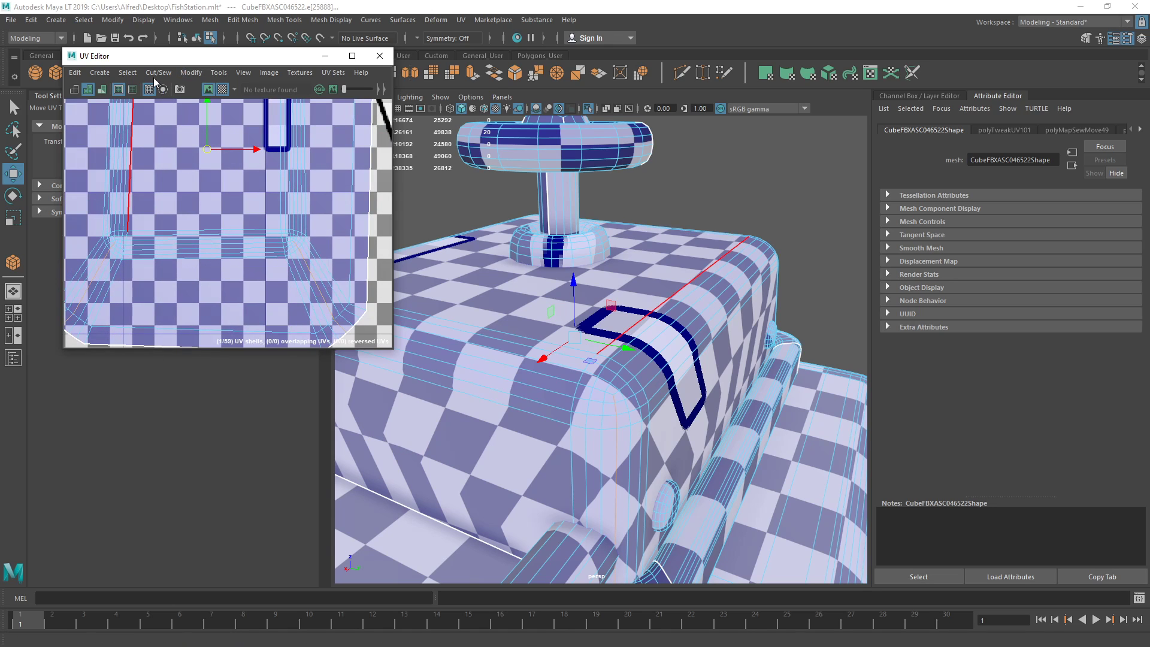
pyautogui.click(159, 73)
pyautogui.click(163, 136)
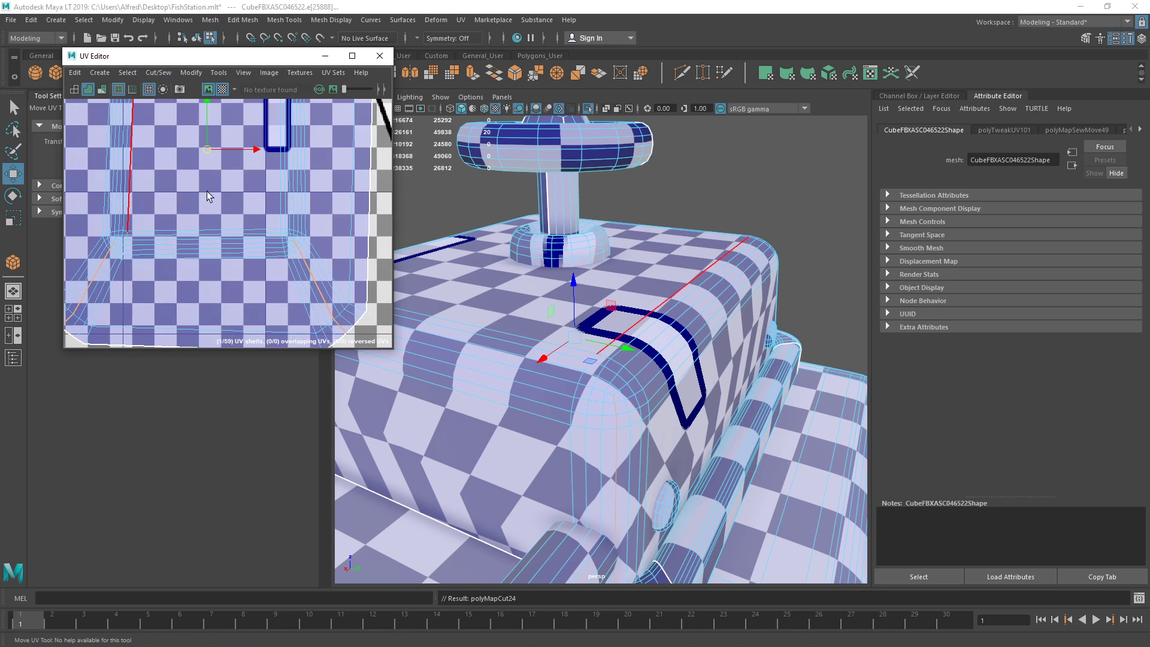
# - Switch to UV selection and select every UV of the roof box's shell
pyautogui.press('f')
pyautogui.doubleClick(289, 261)
pyautogui.moveTo(263, 238); pyautogui.dragTo(312, 239, button='right')
pyautogui.moveTo(266, 189); pyautogui.dragTo(329, 208, button='right')
pyautogui.moveTo(320, 145); pyautogui.dragTo(256, 188)
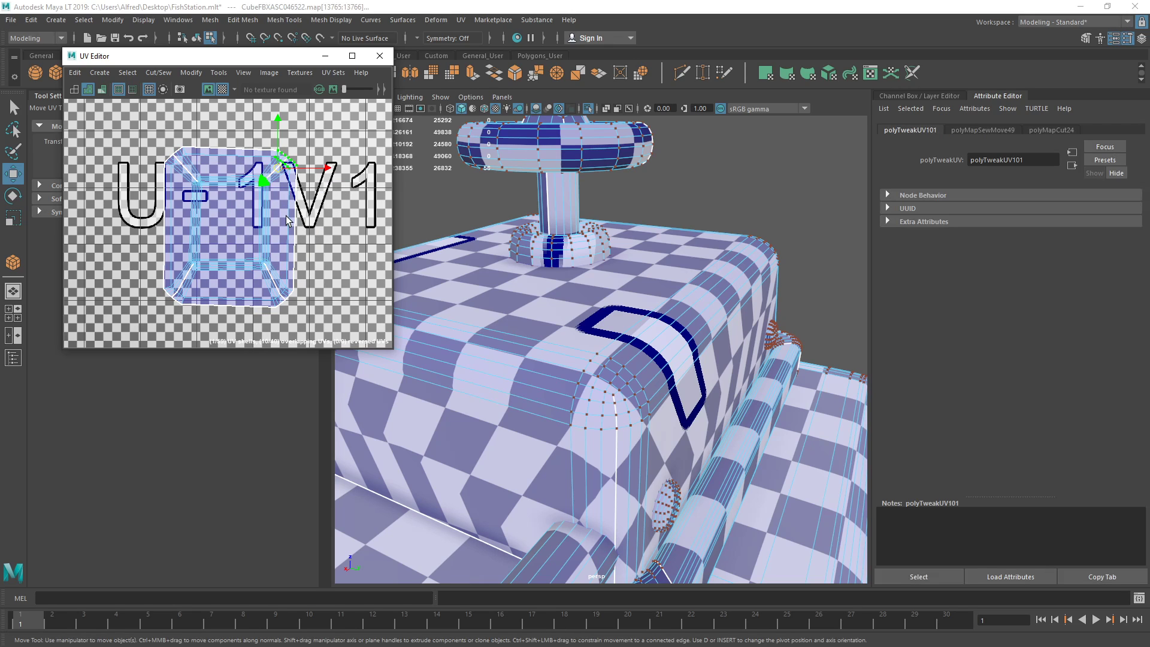
pyautogui.moveTo(287, 220); pyautogui.dragTo(328, 240, button='right')
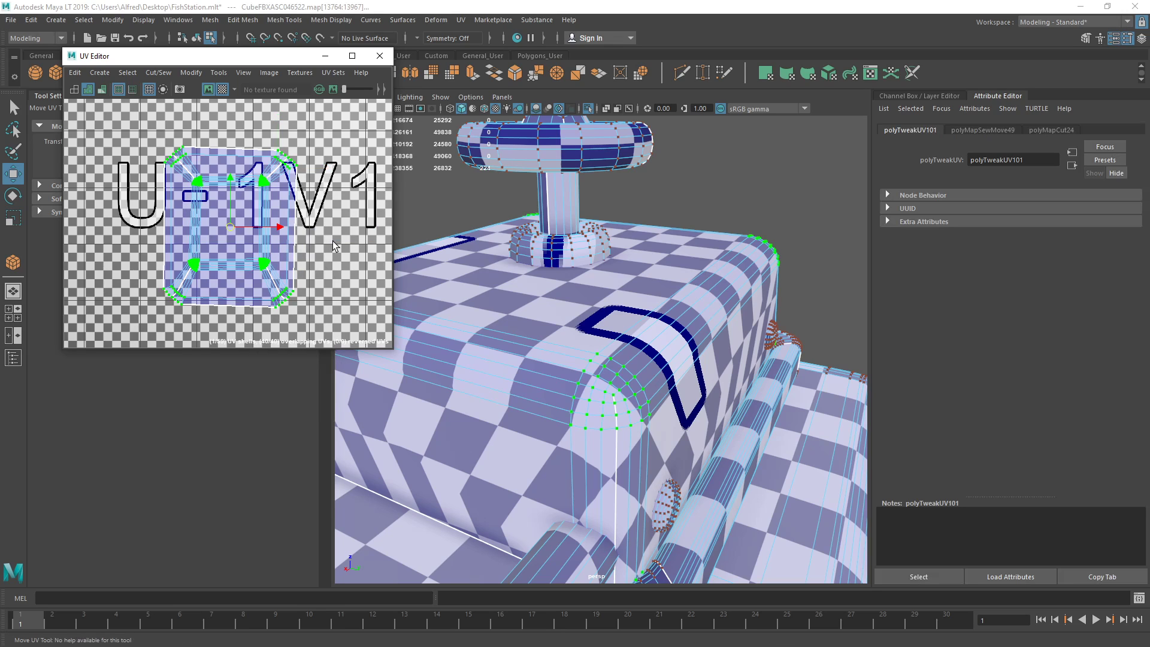
pyautogui.scroll(-2, 333, 241)
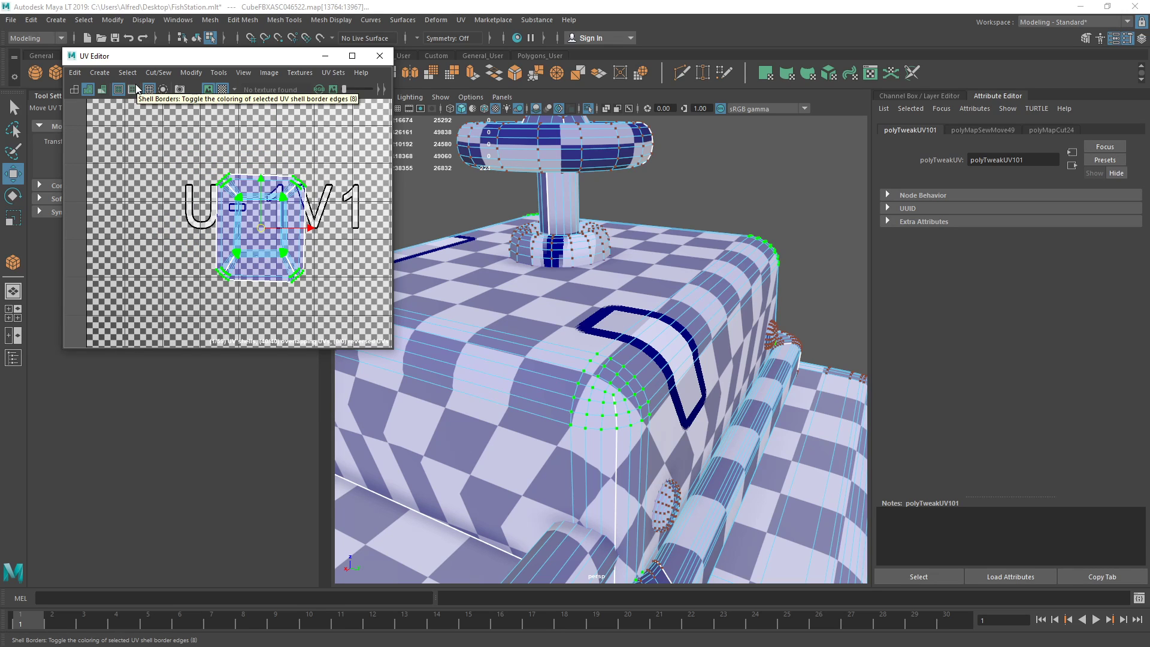
# - Unfold the roof box's UV shell along its corner cuts and check the checker pattern on the sloped faces
pyautogui.rightClick(237, 188)
pyautogui.moveTo(237, 188); pyautogui.dragTo(306, 187, button='right')
pyautogui.click(262, 165)
pyautogui.hotkey('ctrl', 'z')
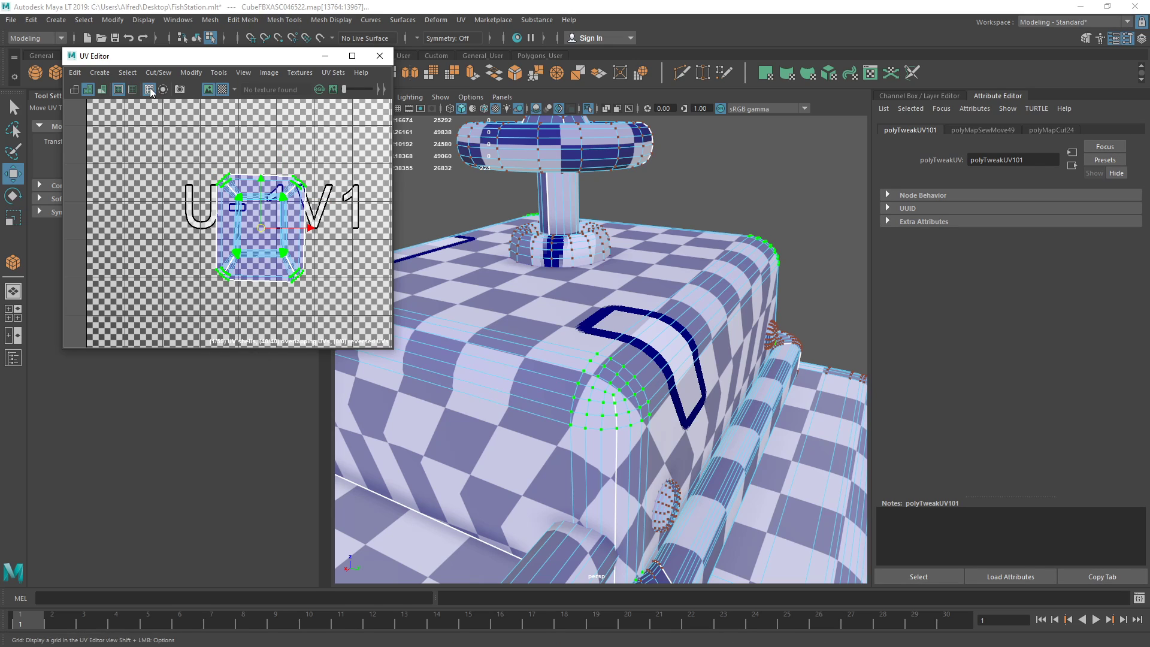
pyautogui.click(190, 74)
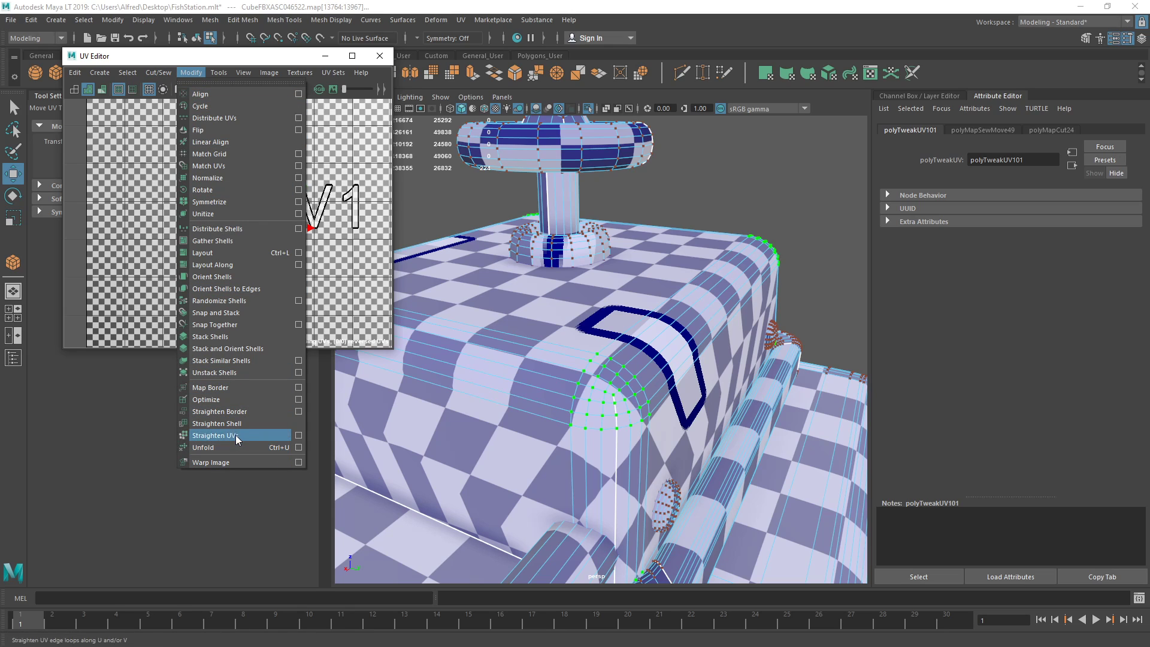
pyautogui.click(377, 192)
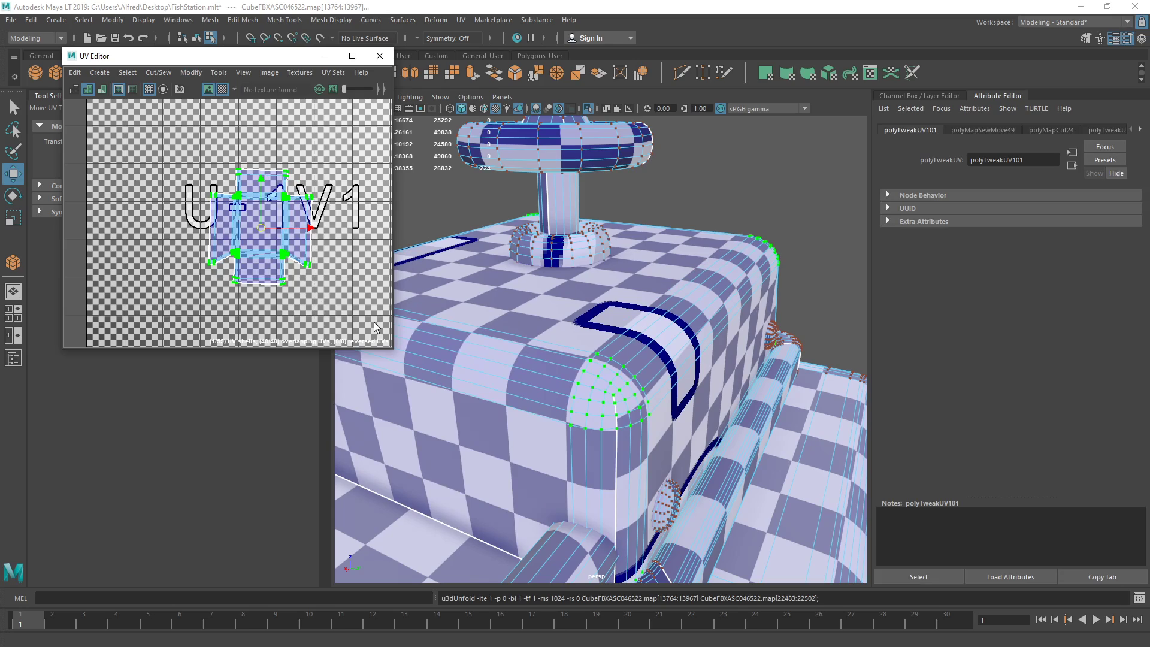
pyautogui.scroll(2, 373, 322)
pyautogui.keyDown('alt'); pyautogui.moveTo(653, 353); pyautogui.dragTo(535, 377); pyautogui.keyUp('alt')
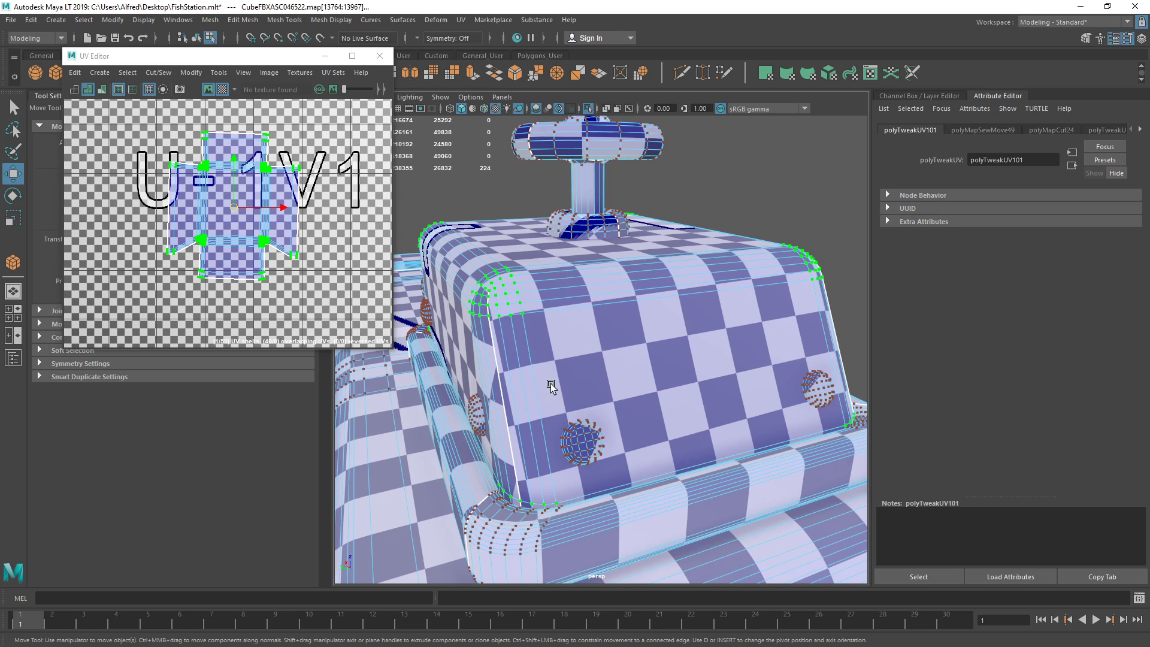
# - Unitize the roof box faces' UVs and scale them down beside the packed shells
pyautogui.click(196, 75)
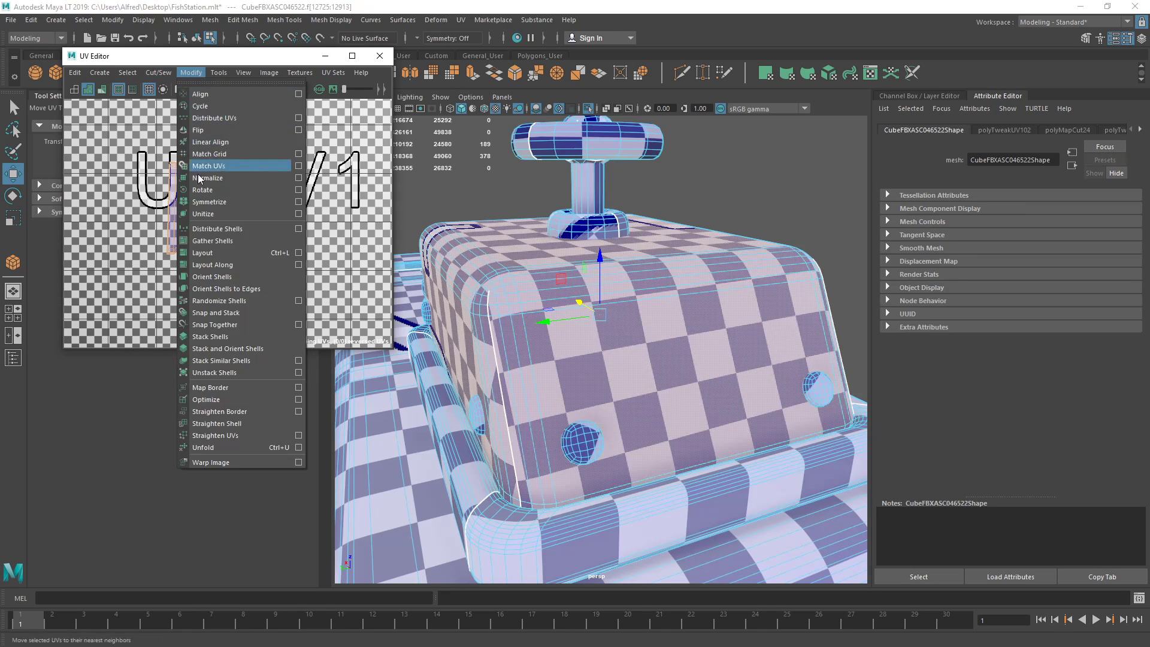
pyautogui.click(209, 214)
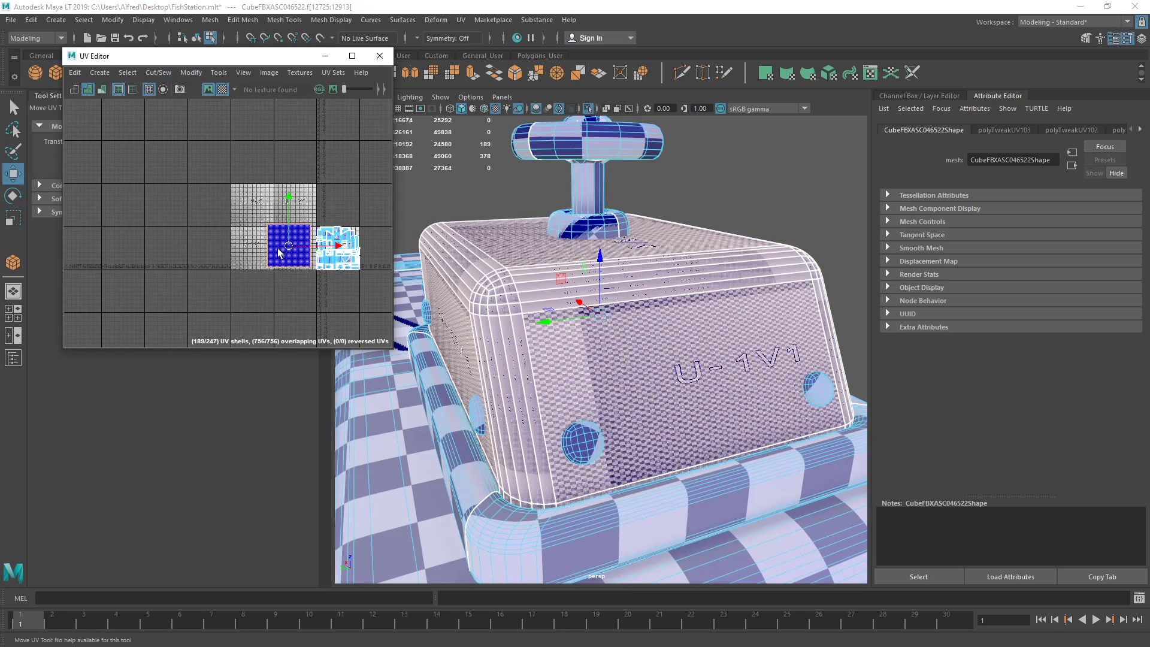
pyautogui.press('r')
pyautogui.moveTo(273, 252); pyautogui.dragTo(239, 256)
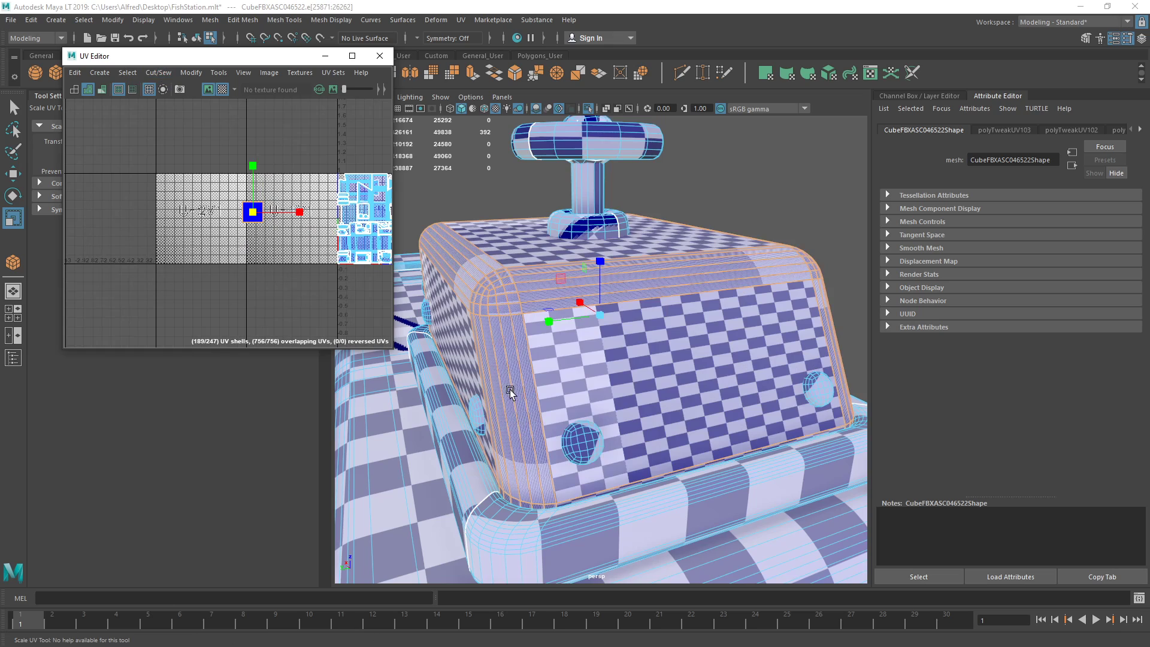
# - Convert the roof box's face selection to all of its edges
pyautogui.keyDown('alt'); pyautogui.moveTo(508, 386); pyautogui.dragTo(584, 391); pyautogui.keyUp('alt')
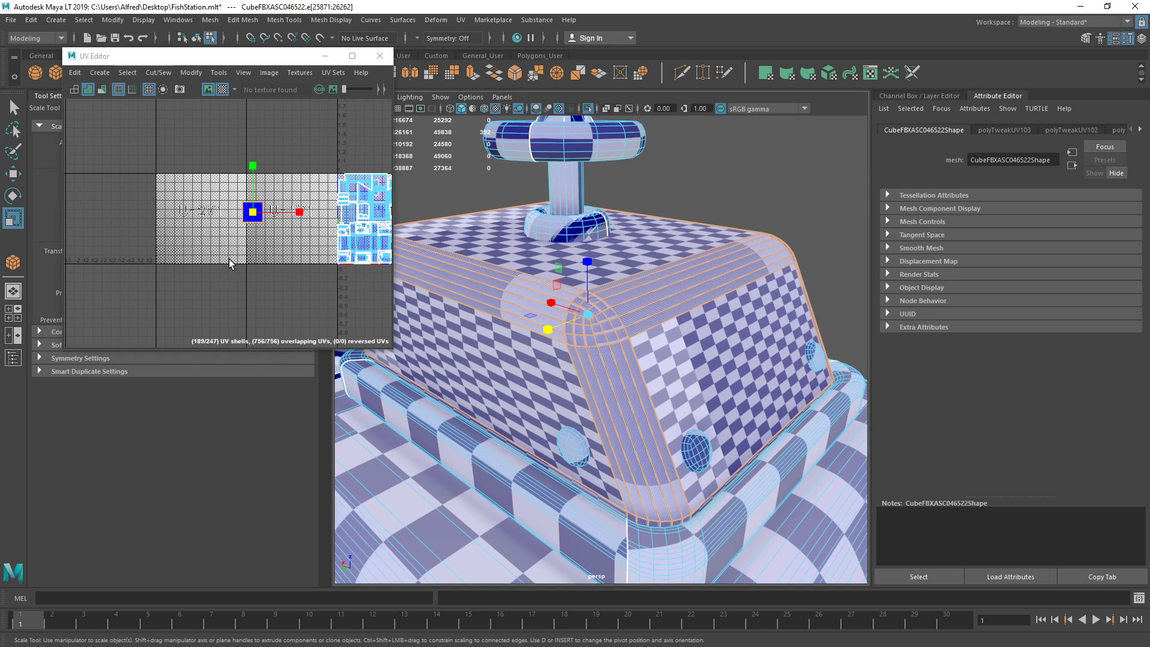
pyautogui.moveTo(200, 160)
pyautogui.mouseDown()
pyautogui.moveTo(239, 181)
pyautogui.moveTo(263, 240)
pyautogui.mouseUp()
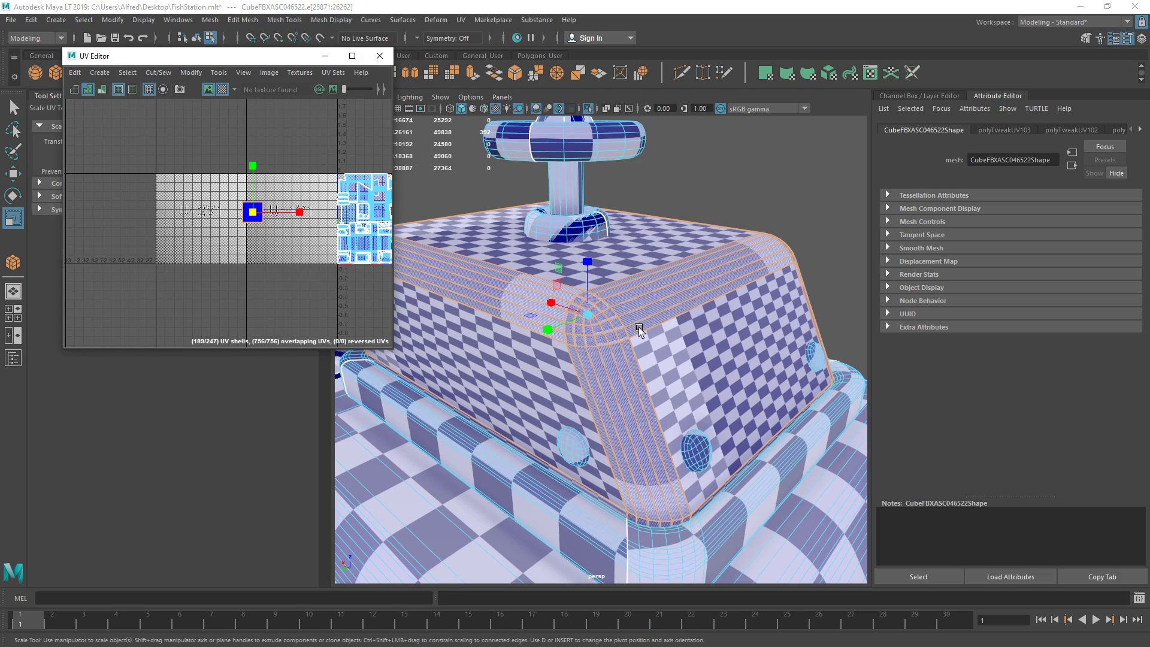
pyautogui.keyDown('alt'); pyautogui.moveTo(639, 328); pyautogui.dragTo(682, 327); pyautogui.keyUp('alt')
pyautogui.keyDown('alt'); pyautogui.moveTo(585, 285); pyautogui.dragTo(500, 287); pyautogui.keyUp('alt')
pyautogui.keyDown('ctrl'); pyautogui.moveTo(631, 291); pyautogui.dragTo(650, 339, button='right'); pyautogui.keyUp('ctrl')
pyautogui.click(723, 221)
pyautogui.moveTo(699, 244); pyautogui.dragTo(673, 174, button='right')
pyautogui.click(663, 291)
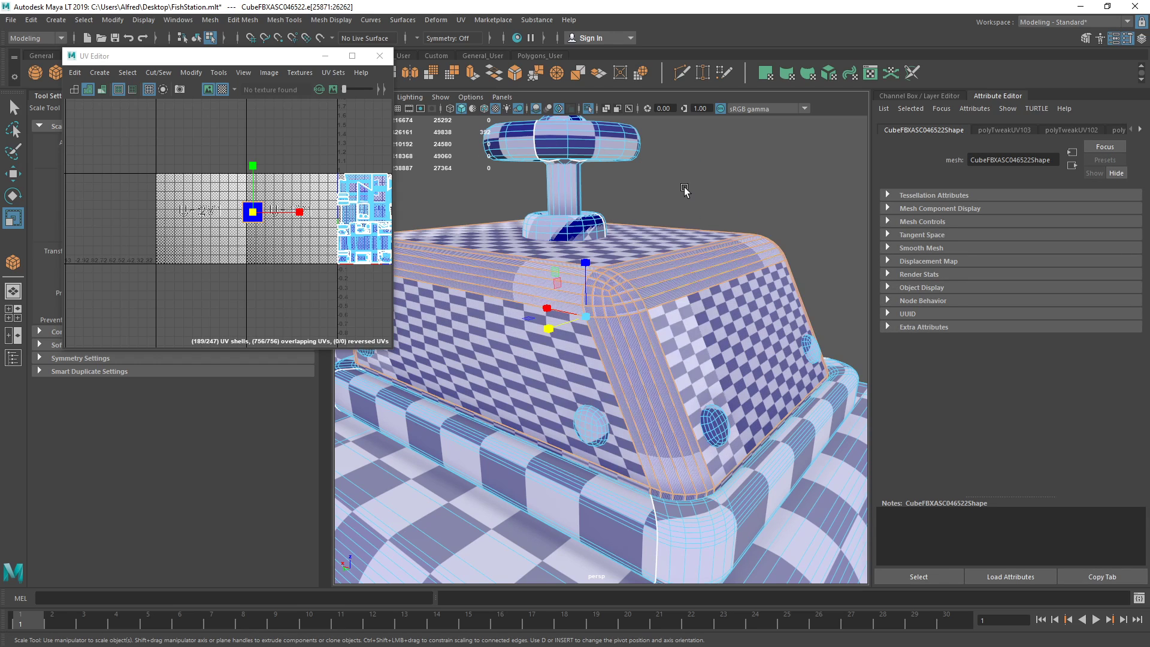
pyautogui.scroll(3, 718, 334)
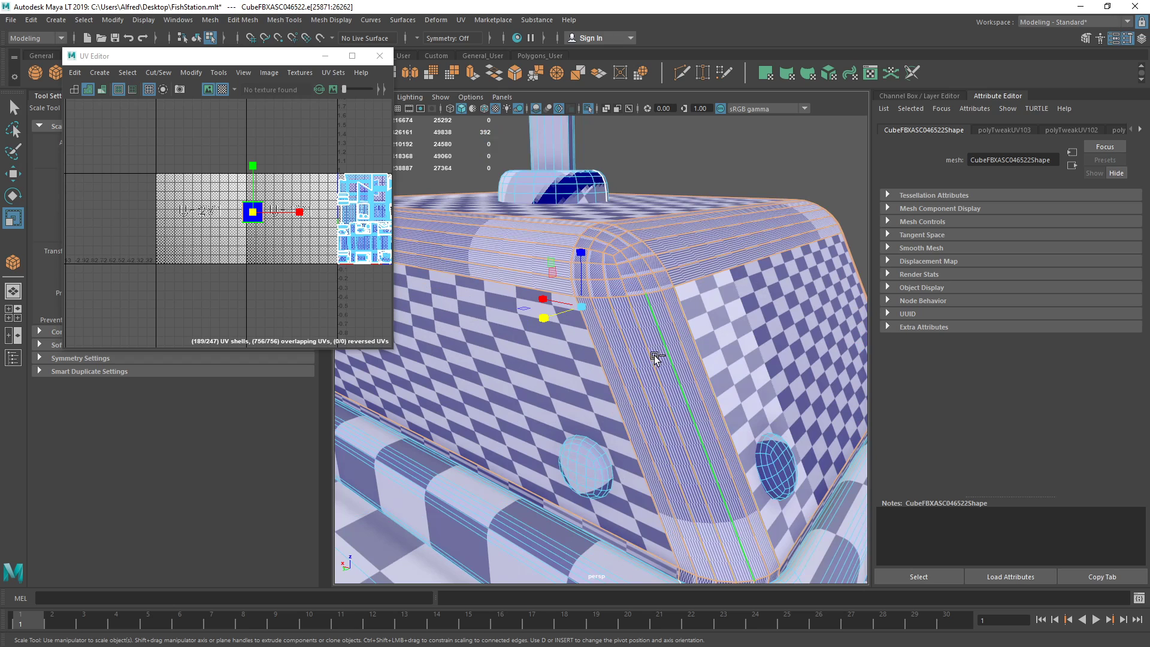
# - Deselect one slanted edge loop at each corner of the roof box, and move and sew the remaining edges
pyautogui.keyDown('ctrl'); pyautogui.doubleClick(653, 358); pyautogui.keyUp('ctrl')
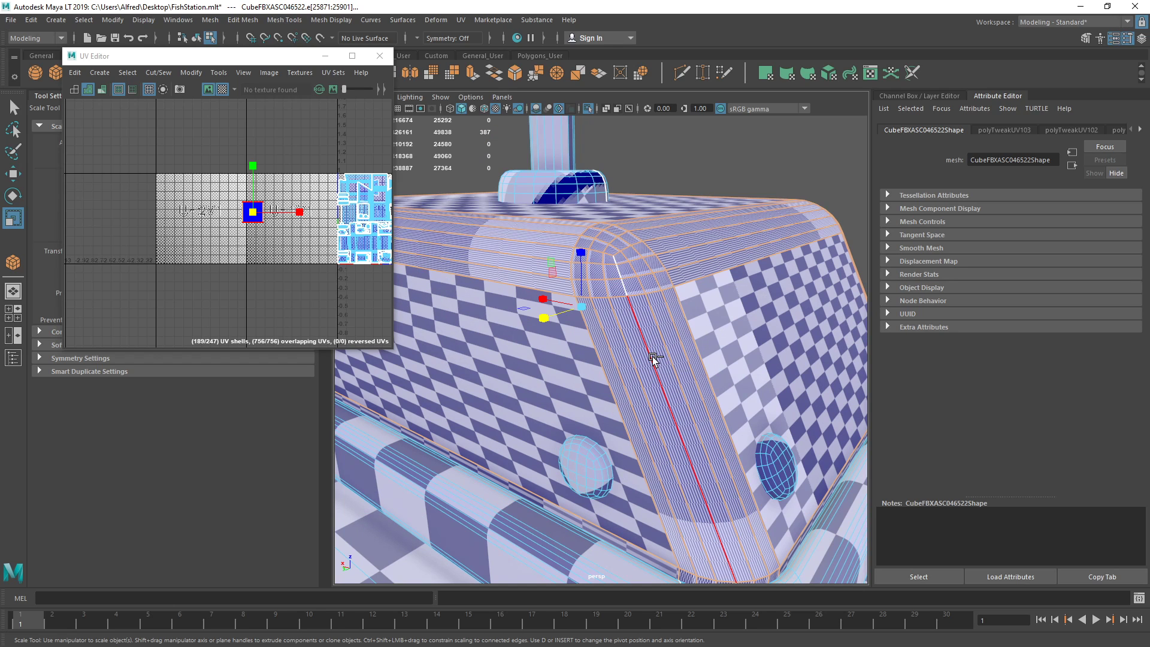
pyautogui.scroll(-4, 578, 328)
pyautogui.keyDown('alt'); pyautogui.moveTo(578, 329); pyautogui.dragTo(692, 349); pyautogui.keyUp('alt')
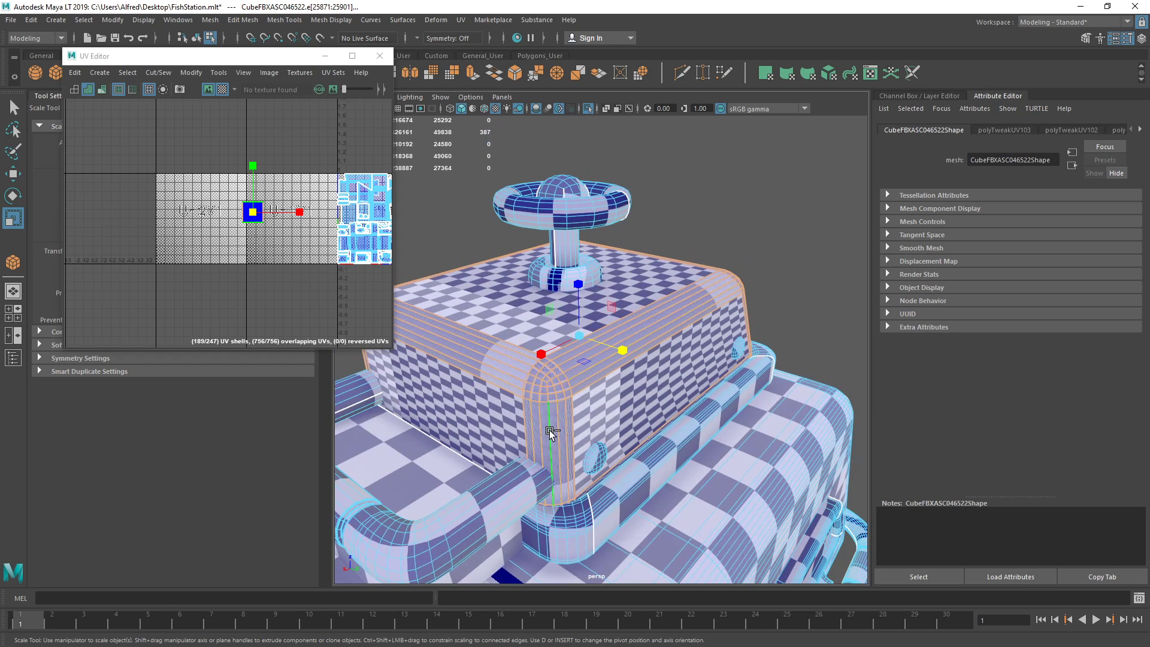
pyautogui.keyDown('alt'); pyautogui.moveTo(550, 432); pyautogui.dragTo(609, 401); pyautogui.keyUp('alt')
pyautogui.keyDown('ctrl'); pyautogui.doubleClick(510, 397); pyautogui.keyUp('ctrl')
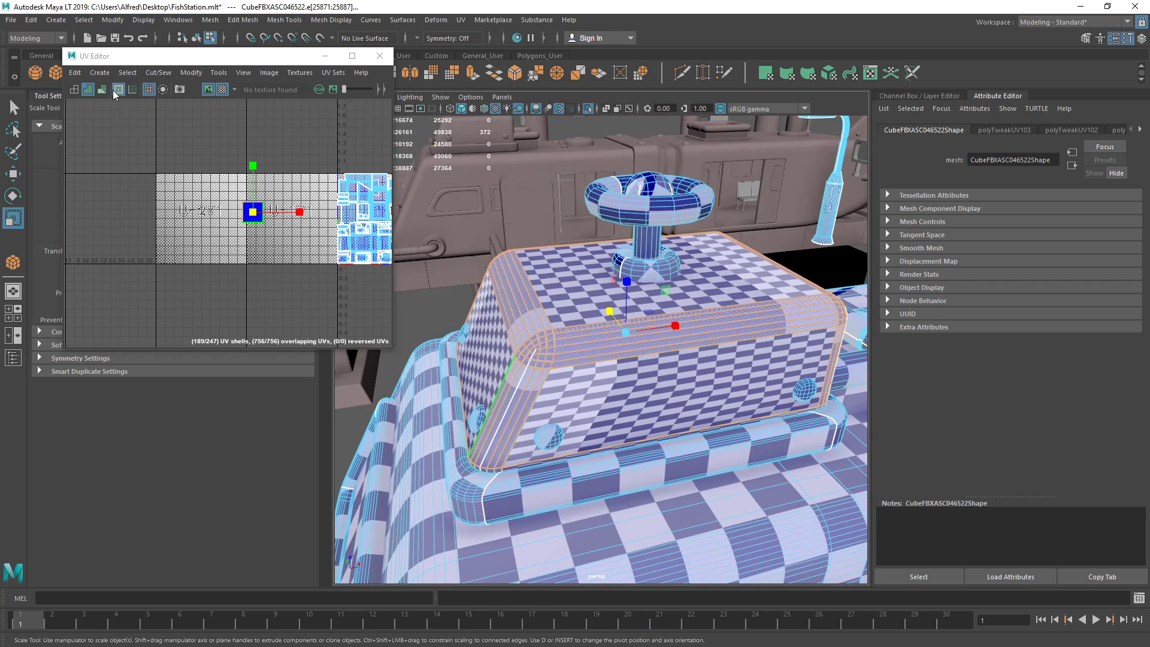
pyautogui.click(158, 75)
pyautogui.click(180, 188)
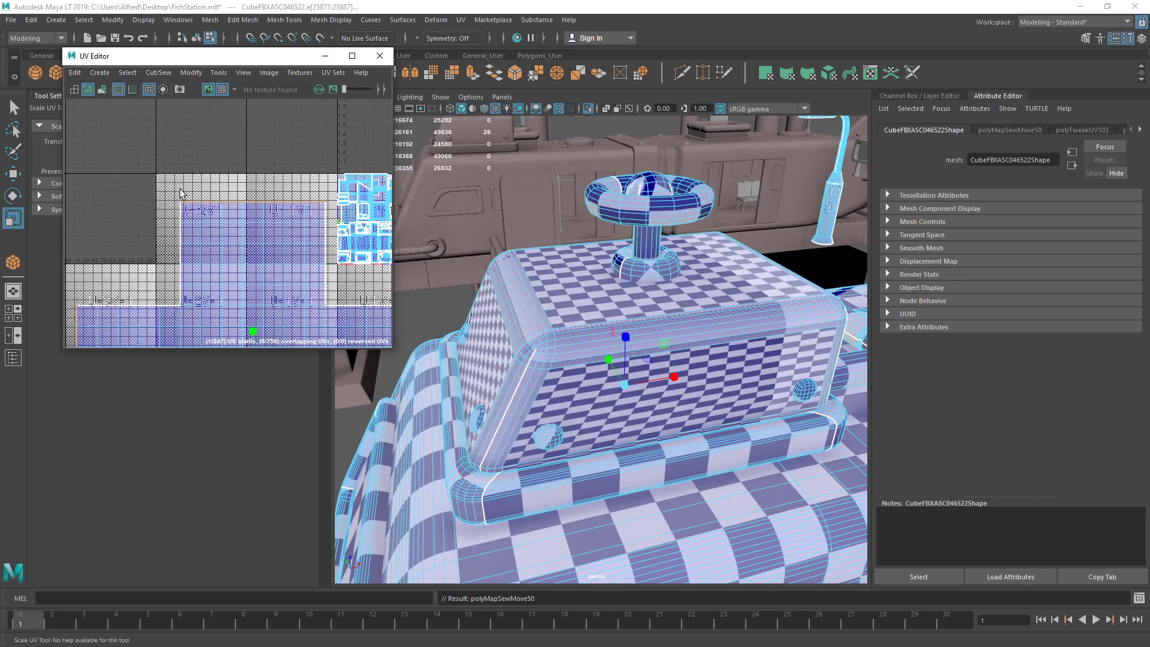
# - Select all UVs of the sewn, cross-shaped roof box shell and unfold them
pyautogui.scroll(-4, 228, 226)
pyautogui.keyDown('alt'); pyautogui.moveTo(226, 262); pyautogui.dragTo(213, 214, button='middle'); pyautogui.keyUp('alt')
pyautogui.keyDown('ctrl'); pyautogui.moveTo(213, 213); pyautogui.dragTo(264, 239, button='right'); pyautogui.keyUp('ctrl')
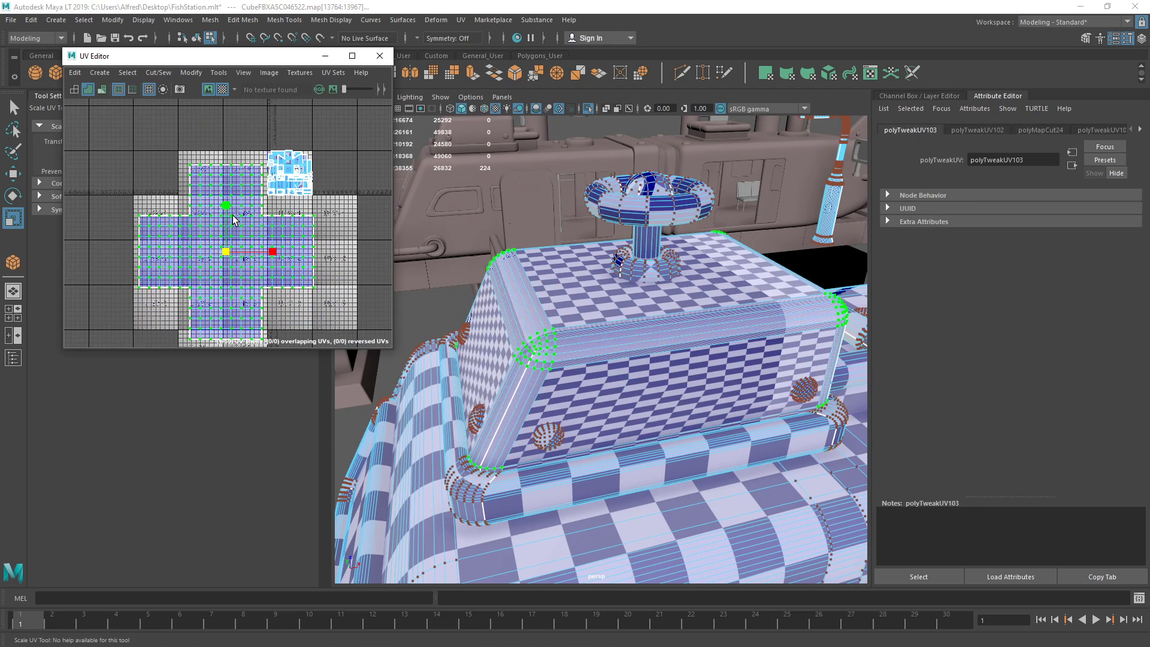
pyautogui.rightClick(233, 217)
pyautogui.scroll(1, 230, 232)
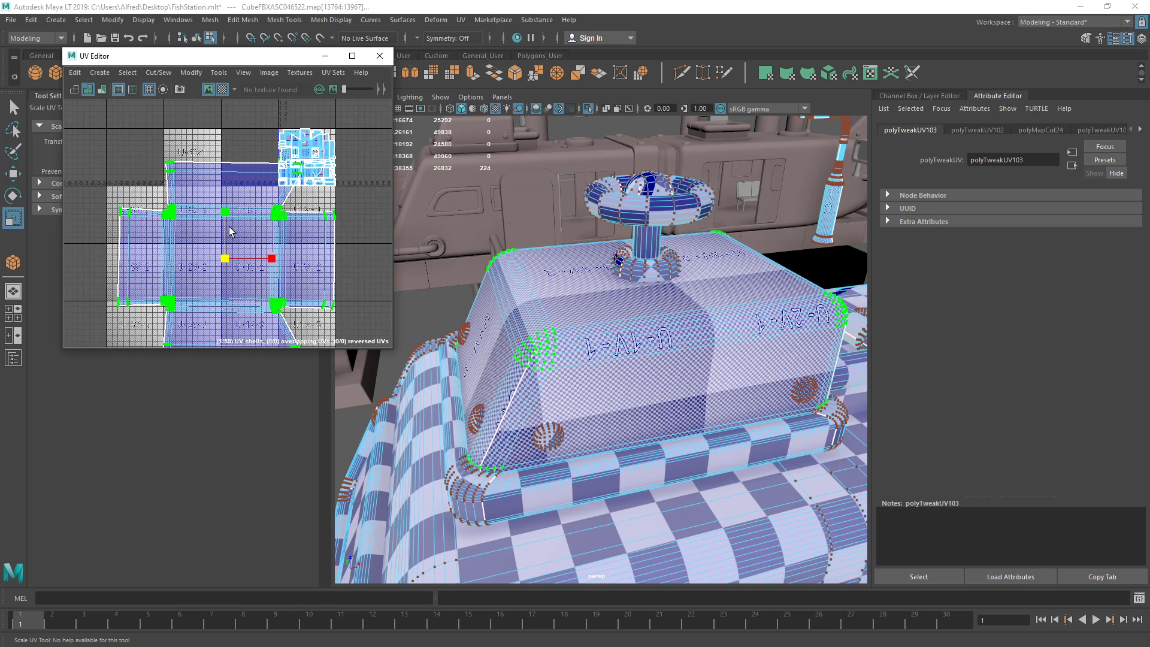
# - Scale the unfolded roof box shell down so that it fits within a single UV tile
pyautogui.scroll(-1, 229, 232)
pyautogui.moveTo(224, 249); pyautogui.dragTo(599, 253)
pyautogui.press('w')
pyautogui.press('e')
pyautogui.press('r')
pyautogui.hotkey('ctrl', 'z')
pyautogui.hotkey('ctrl', 'z')
pyautogui.moveTo(222, 250); pyautogui.dragTo(189, 201)
pyautogui.press('w')
# - Select all faces of the wheel's outer ring above the roof box and frame it in the 3D view
pyautogui.scroll(3, 689, 267)
pyautogui.keyDown('alt'); pyautogui.moveTo(688, 267); pyautogui.dragTo(686, 384, button='middle'); pyautogui.keyUp('alt')
pyautogui.moveTo(682, 240); pyautogui.dragTo(680, 277, button='right')
pyautogui.doubleClick(705, 295)
pyautogui.press('f')
pyautogui.keyDown('alt'); pyautogui.moveTo(611, 298); pyautogui.dragTo(675, 333); pyautogui.keyUp('alt')
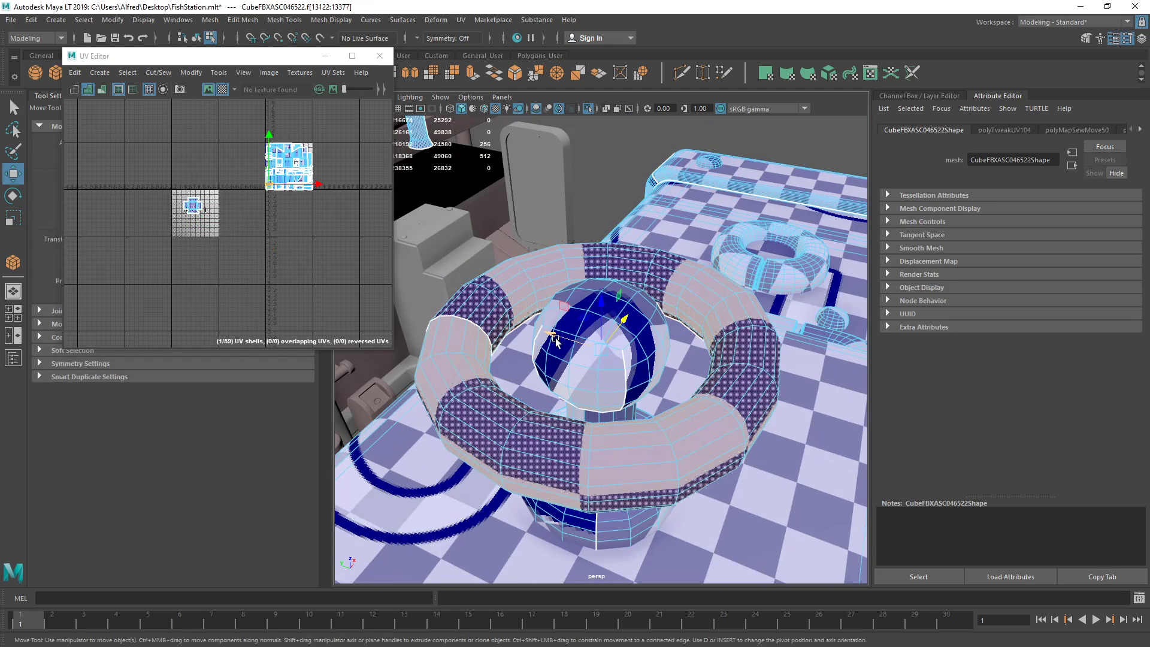
# - Unitize the wheel ring's UVs and scale them down away from the packed shells
pyautogui.click(159, 73)
pyautogui.moveTo(190, 73)
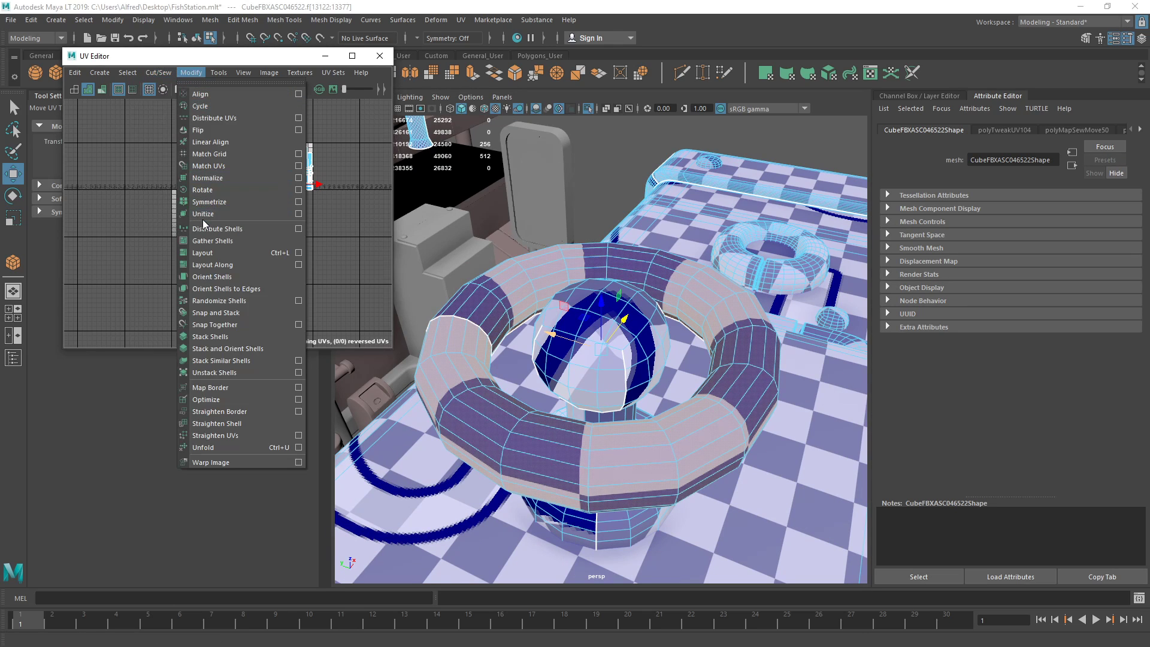
pyautogui.click(245, 212)
pyautogui.press('r')
pyautogui.moveTo(287, 165); pyautogui.dragTo(168, 160)
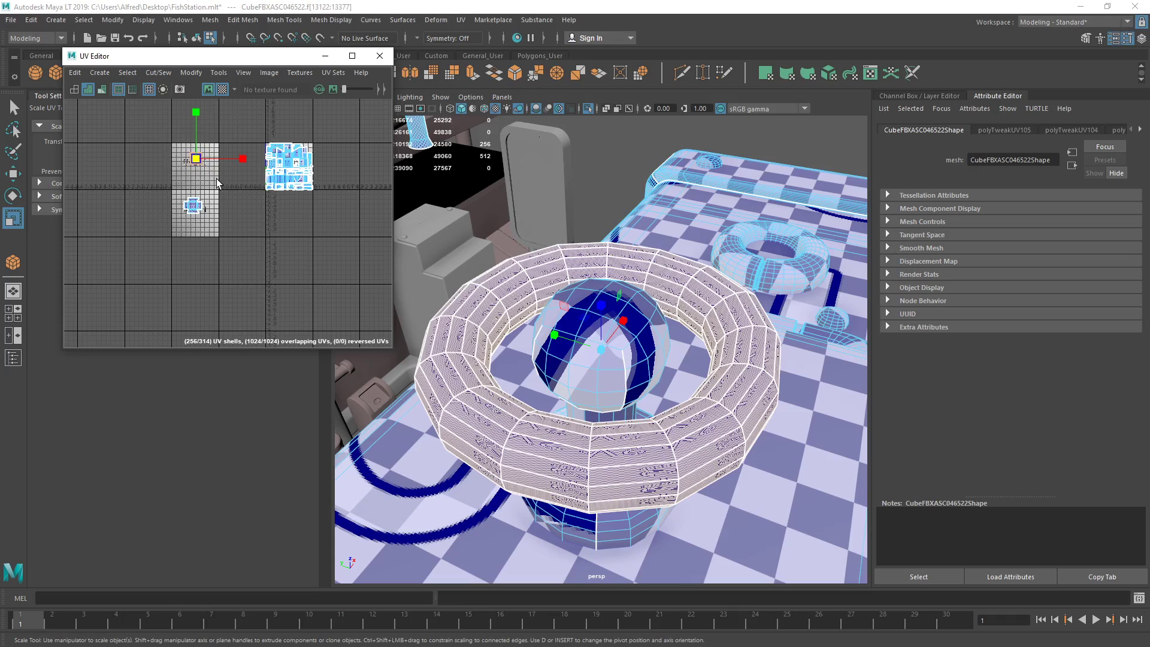
pyautogui.keyDown('alt'); pyautogui.moveTo(516, 379); pyautogui.dragTo(533, 358); pyautogui.keyUp('alt')
pyautogui.moveTo(196, 158); pyautogui.dragTo(182, 127)
# - Select the wheel ring's edges, leave out one lengthwise and one crosswise loop as seams, and move and sew the rest
pyautogui.hotkey('ctrl', 'F10')
pyautogui.scroll(3, 561, 360)
pyautogui.keyDown('alt'); pyautogui.moveTo(548, 373); pyautogui.dragTo(542, 373); pyautogui.keyUp('alt')
pyautogui.keyDown('ctrl'); pyautogui.doubleClick(453, 339); pyautogui.keyUp('ctrl')
pyautogui.keyDown('alt'); pyautogui.moveTo(487, 409); pyautogui.dragTo(432, 406); pyautogui.keyUp('alt')
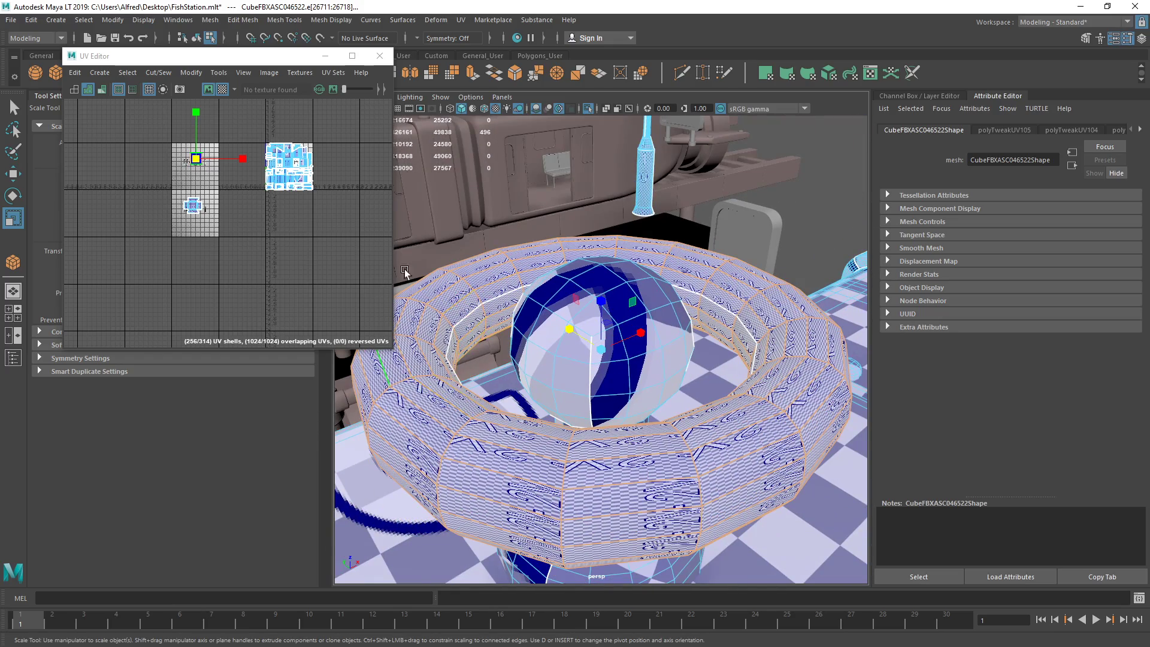
pyautogui.keyDown('alt'); pyautogui.moveTo(428, 264); pyautogui.dragTo(558, 374); pyautogui.keyUp('alt')
pyautogui.keyDown('ctrl'); pyautogui.doubleClick(532, 262); pyautogui.keyUp('ctrl')
pyautogui.scroll(-5, 532, 263)
pyautogui.click(155, 73)
pyautogui.click(182, 187)
# - Select all UVs of the ring's sewn rectangular shell and unfold them
pyautogui.moveTo(183, 134); pyautogui.dragTo(206, 136, button='right')
pyautogui.moveTo(206, 137); pyautogui.dragTo(235, 169)
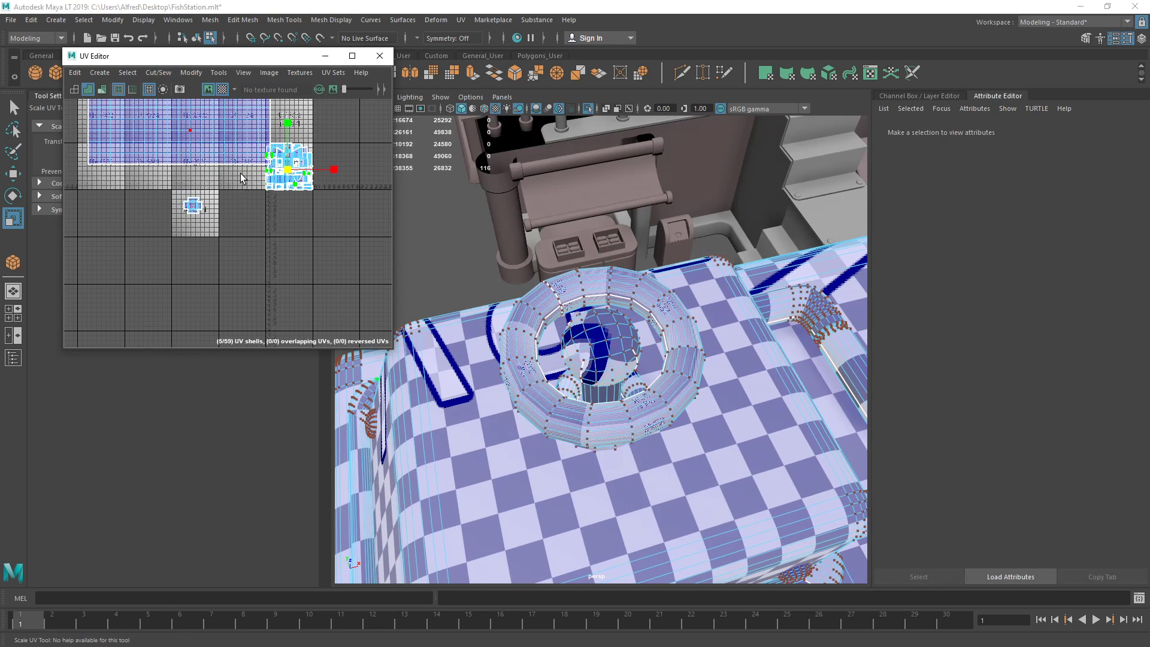
pyautogui.keyDown('ctrl'); pyautogui.moveTo(242, 171); pyautogui.dragTo(269, 236, button='right'); pyautogui.keyUp('ctrl')
pyautogui.keyDown('alt'); pyautogui.moveTo(269, 236); pyautogui.dragTo(301, 360, button='middle'); pyautogui.keyUp('alt')
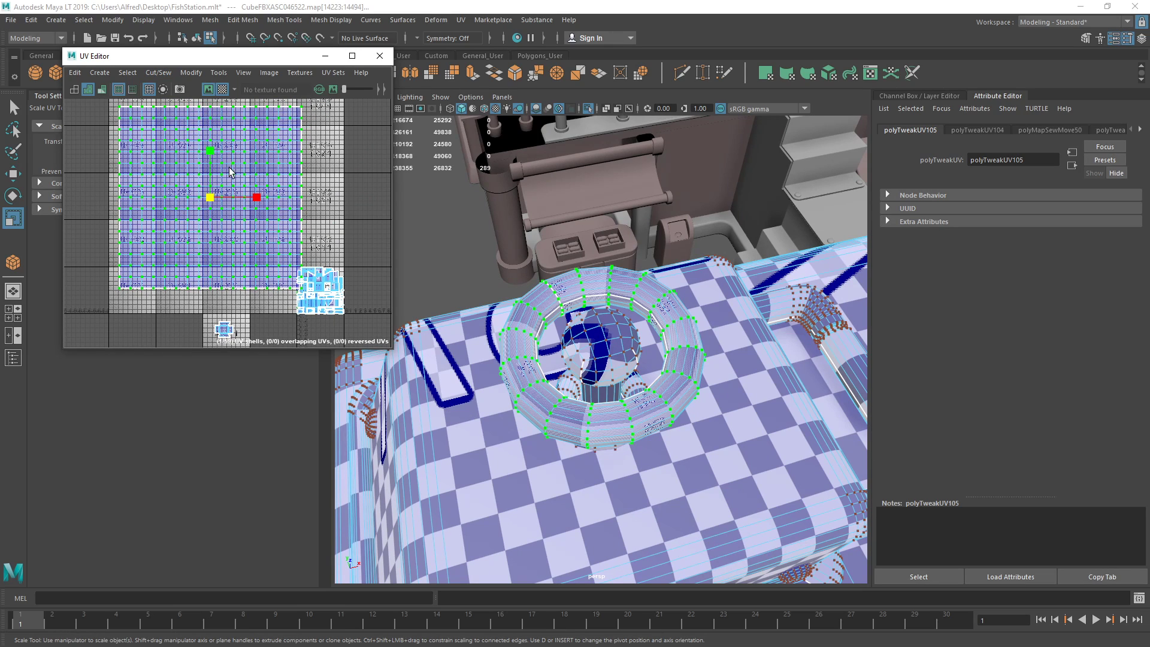
pyautogui.click(193, 74)
pyautogui.click(198, 74)
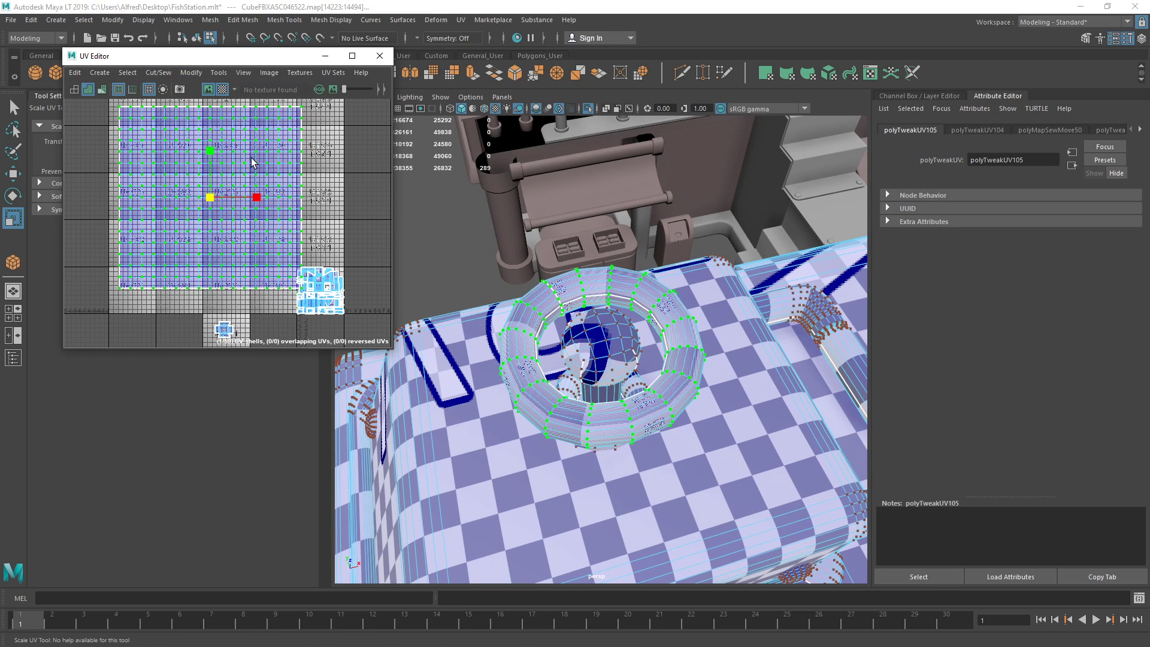
pyautogui.hotkey('ctrl', 'u')
pyautogui.scroll(-5, 232, 226)
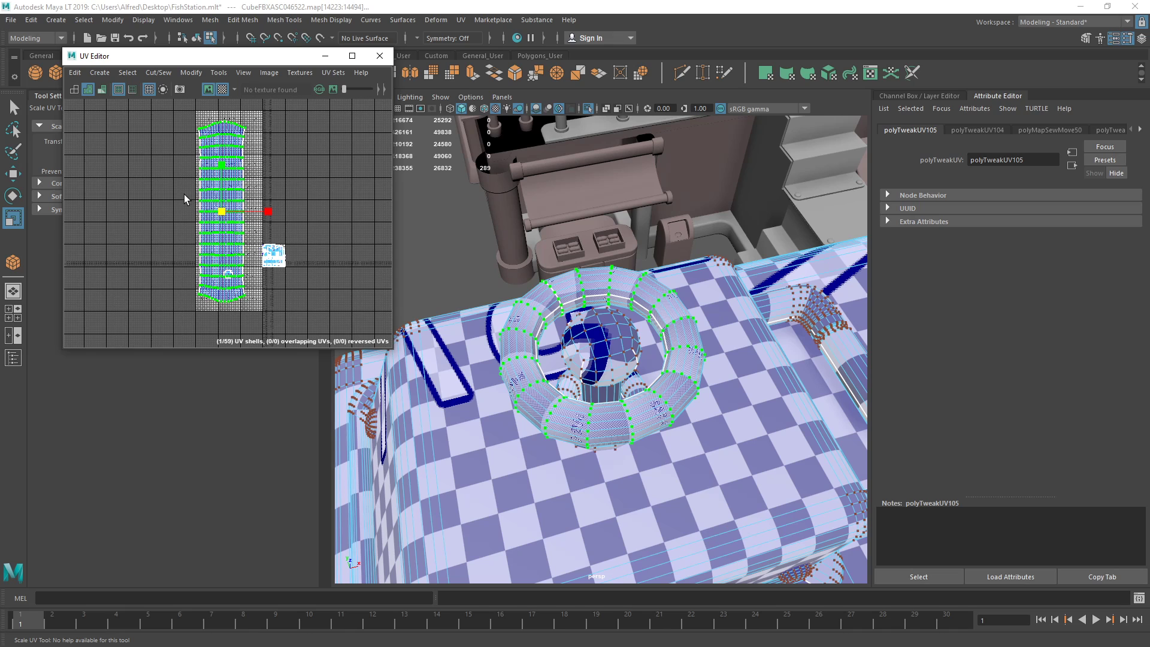
# - Scale the ring's unfolded UV strip down and check its checker pattern from several sides
pyautogui.moveTo(222, 212); pyautogui.dragTo(180, 225)
pyautogui.scroll(5, 556, 383)
pyautogui.keyDown('alt'); pyautogui.moveTo(557, 389); pyautogui.dragTo(518, 311); pyautogui.keyUp('alt')
pyautogui.keyDown('alt'); pyautogui.moveTo(661, 413); pyautogui.dragTo(639, 390); pyautogui.keyUp('alt')
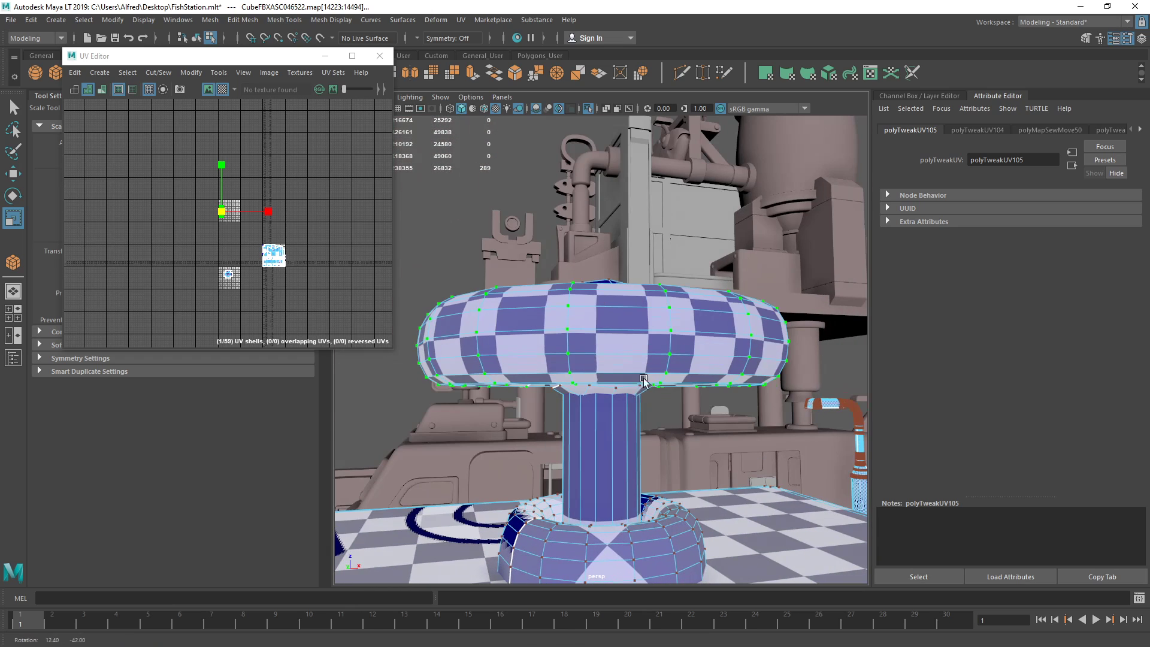
pyautogui.keyDown('alt'); pyautogui.moveTo(638, 337); pyautogui.dragTo(584, 338); pyautogui.keyUp('alt')
# - Move the ring's UV strip down beside the roof box's shell
pyautogui.scroll(5, 201, 240)
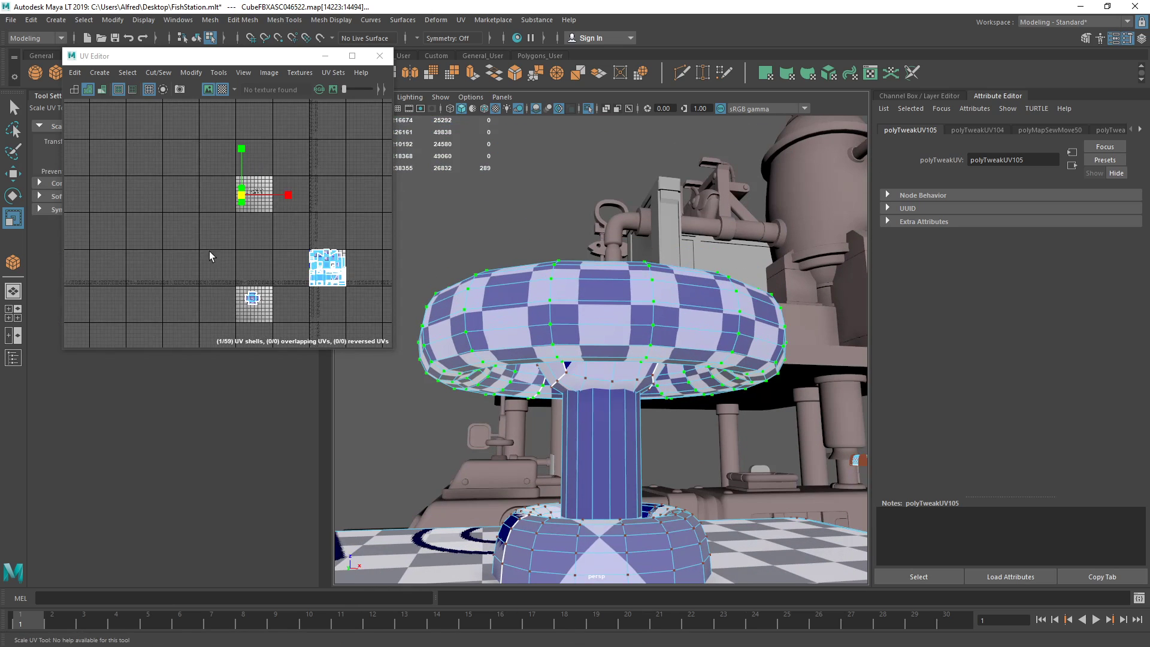
pyautogui.press('w')
pyautogui.moveTo(251, 192); pyautogui.dragTo(217, 326)
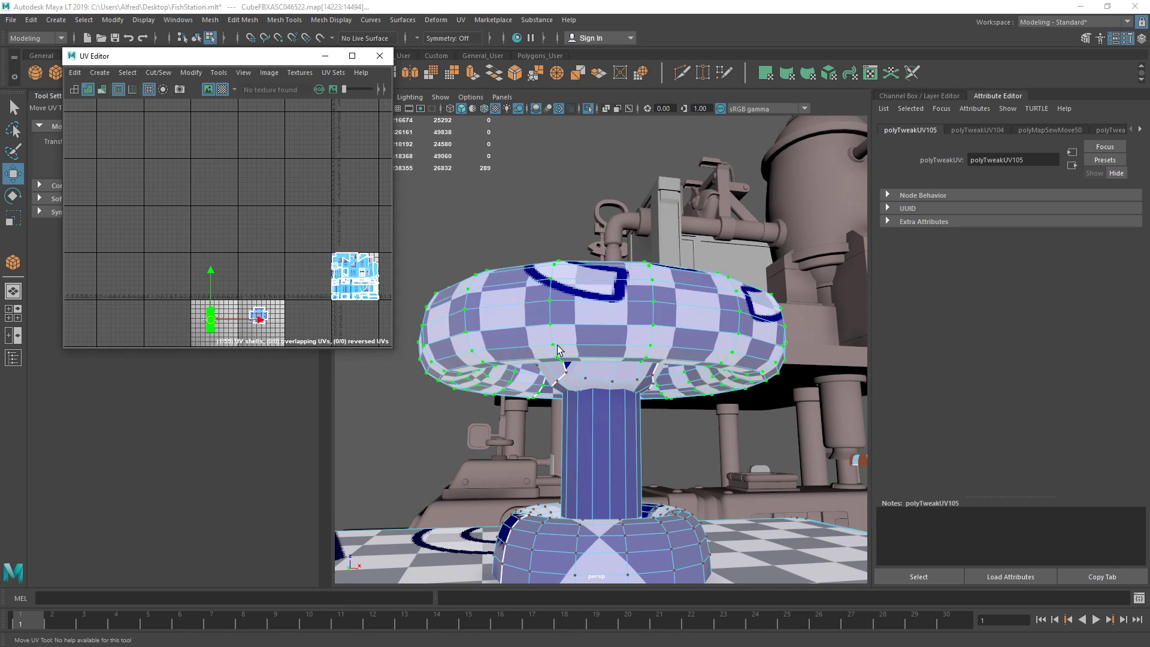
# - Pick the car mesh in object selection, select the whole roof box's faces, and separate the mesh into its pieces
pyautogui.keyDown('alt'); pyautogui.moveTo(587, 359); pyautogui.dragTo(615, 426); pyautogui.keyUp('alt')
pyautogui.scroll(-3, 605, 380)
pyautogui.press('F8')
pyautogui.scroll(-3, 621, 449)
pyautogui.click(728, 344)
pyautogui.moveTo(666, 379); pyautogui.dragTo(674, 449, button='right')
pyautogui.doubleClick(674, 449)
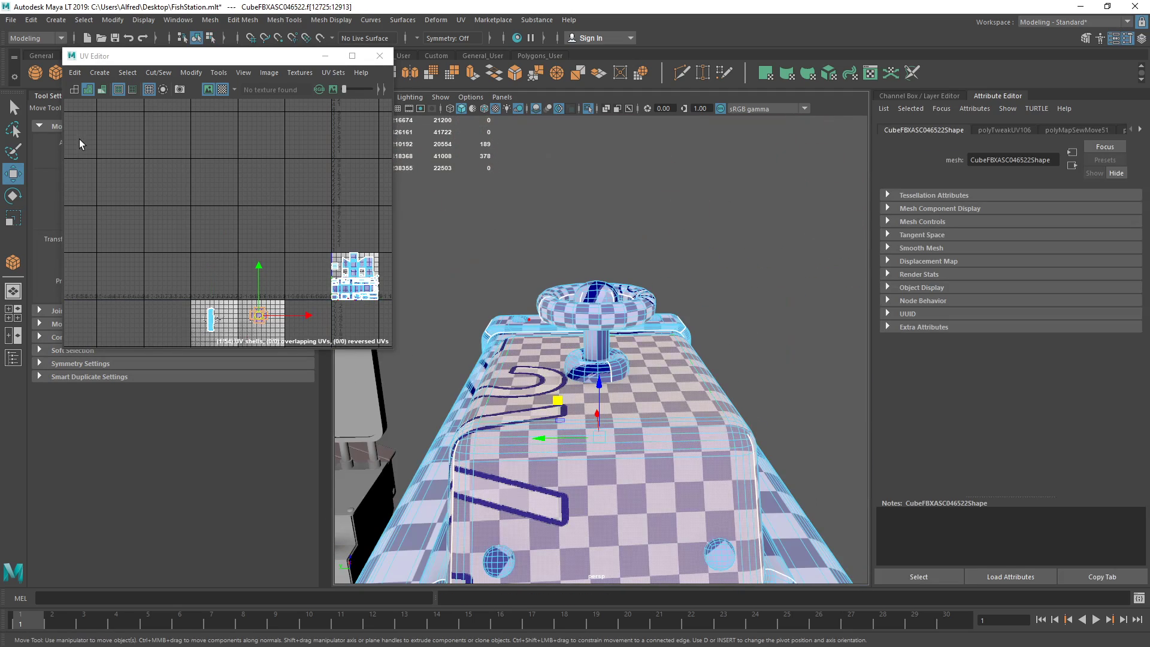
pyautogui.click(211, 20)
pyautogui.click(231, 72)
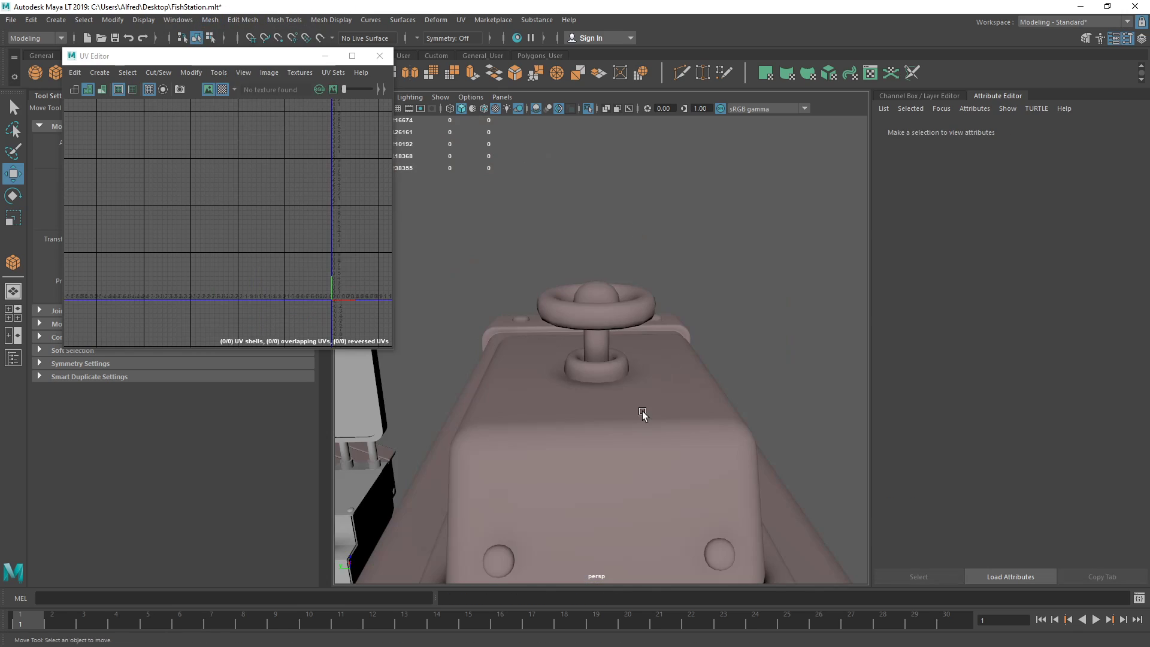
# - Select the separated roof box in object mode and center its pivot
pyautogui.click(663, 437)
pyautogui.press('f')
pyautogui.press('f')
pyautogui.press('r')
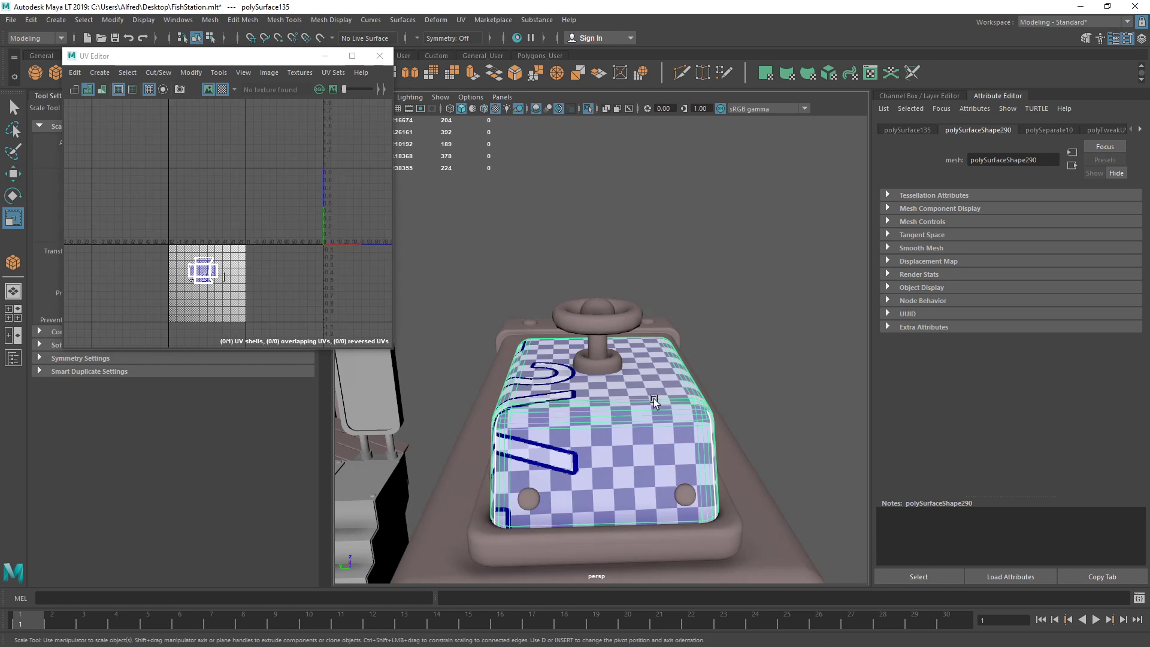
pyautogui.click(83, 20)
pyautogui.moveTo(113, 20)
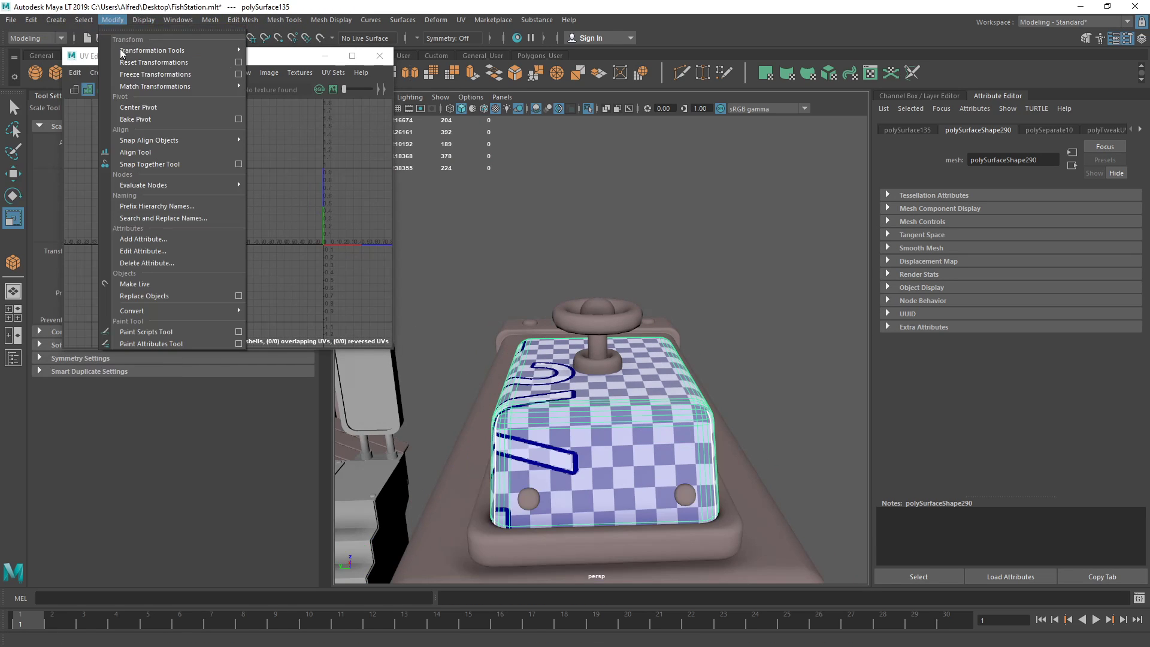
pyautogui.click(125, 109)
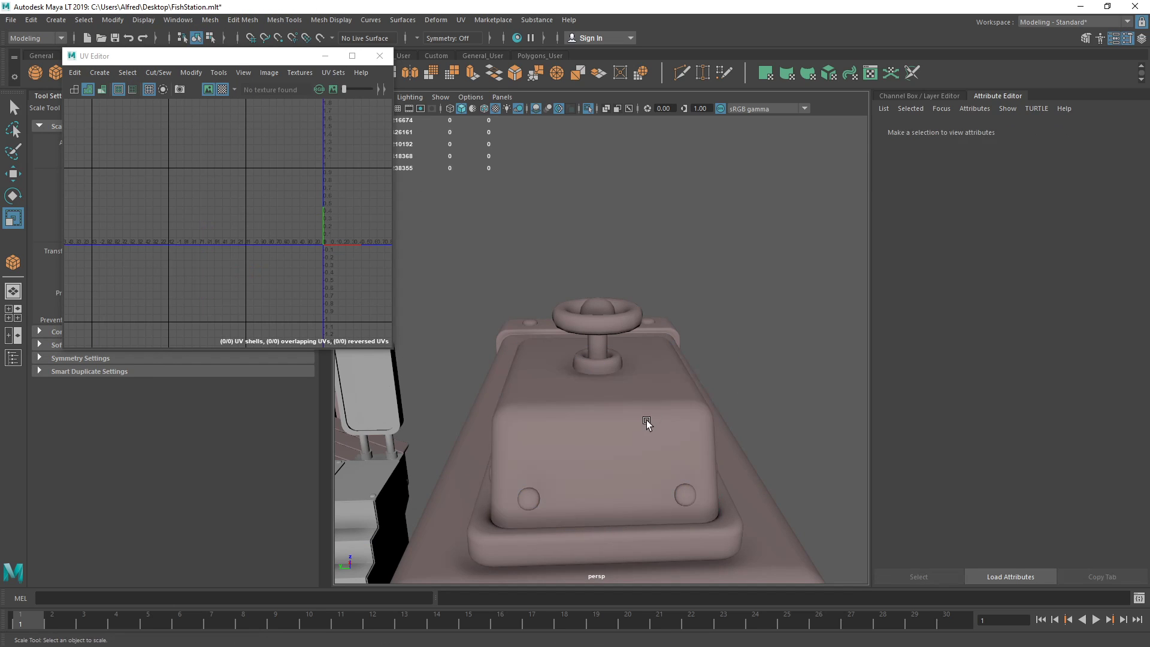
# - Scale the roof box along Y to about 3.092, select all its UVs and unfold them
pyautogui.moveTo(551, 416); pyautogui.dragTo(444, 415)
pyautogui.moveTo(166, 304); pyautogui.dragTo(201, 303, button='right')
pyautogui.moveTo(162, 221); pyautogui.dragTo(257, 309)
pyautogui.keyDown('alt'); pyautogui.moveTo(257, 285); pyautogui.dragTo(281, 251, button='middle'); pyautogui.keyUp('alt')
pyautogui.scroll(2, 282, 256)
pyautogui.keyDown('alt'); pyautogui.moveTo(567, 375); pyautogui.dragTo(539, 354); pyautogui.keyUp('alt')
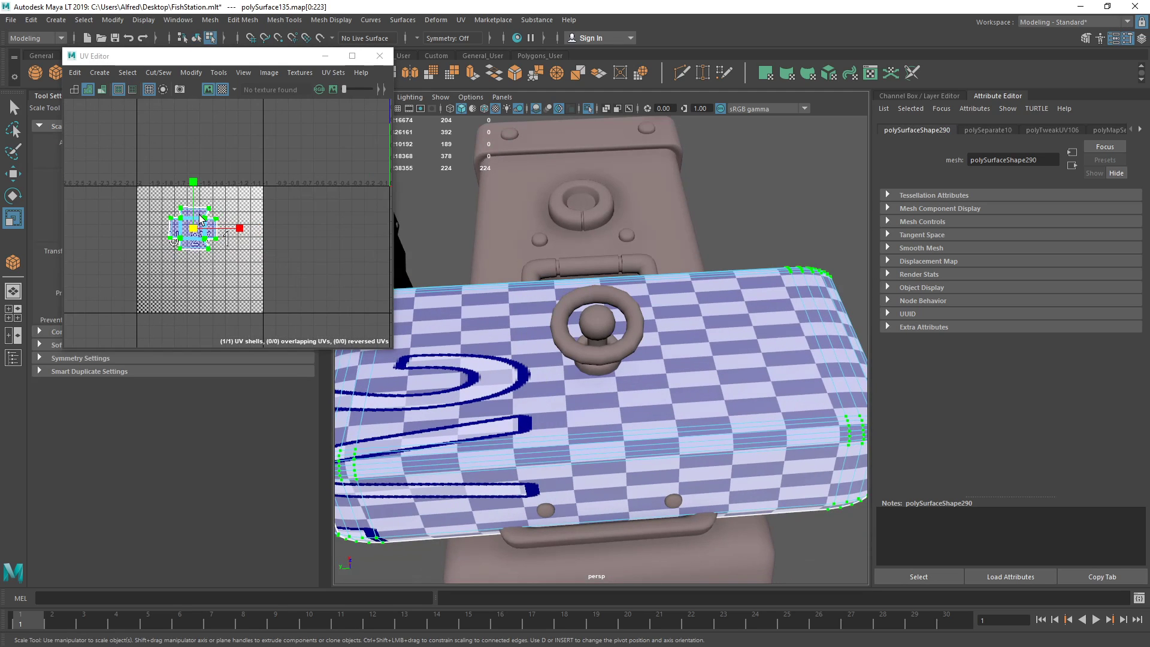
pyautogui.hotkey('ctrl', 'u')
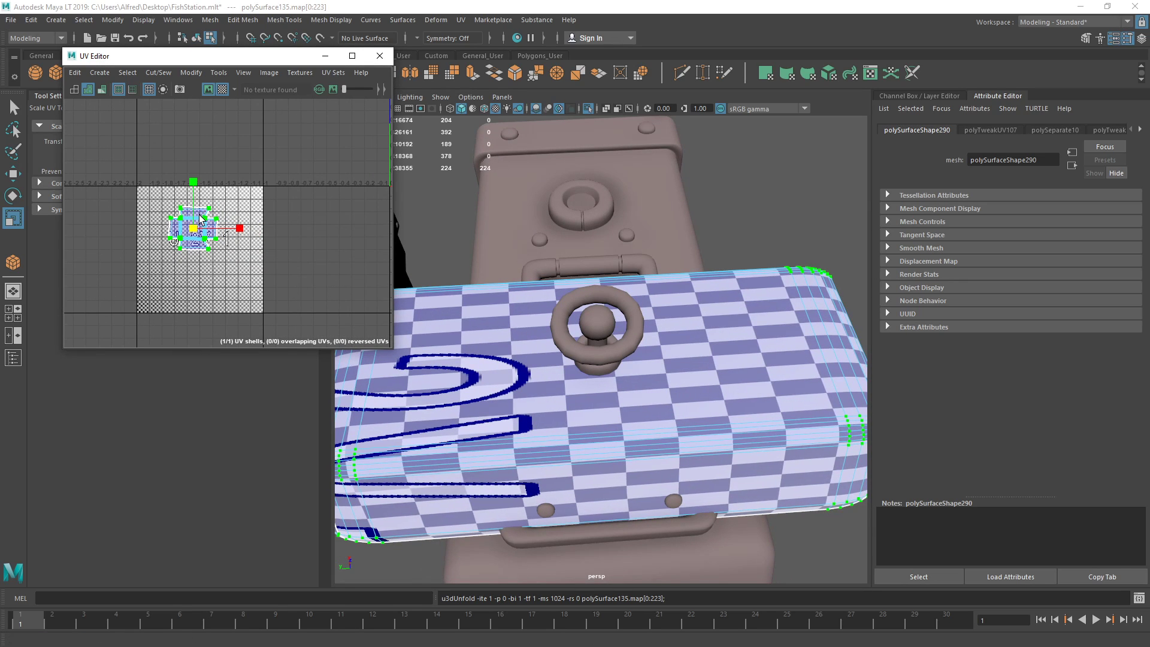
# - Undo the unfold and UV selection, then reselect all of the stretched box's UVs and unfold them again
pyautogui.hotkey('ctrl', 'z')
pyautogui.hotkey('ctrl', 'z')
pyautogui.hotkey('ctrl', 'z')
pyautogui.hotkey('ctrl', 'z')
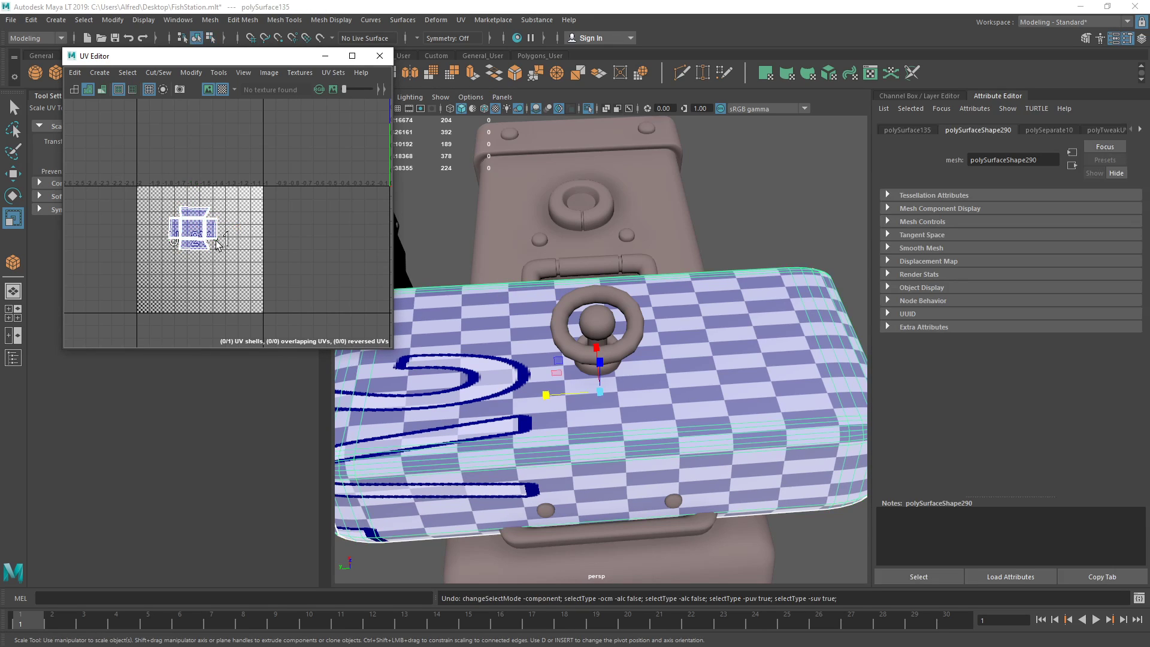
pyautogui.moveTo(563, 408); pyautogui.dragTo(99, 261, button='middle')
pyautogui.press('F12')
pyautogui.moveTo(139, 168); pyautogui.dragTo(273, 283)
pyautogui.hotkey('ctrl', 'u')
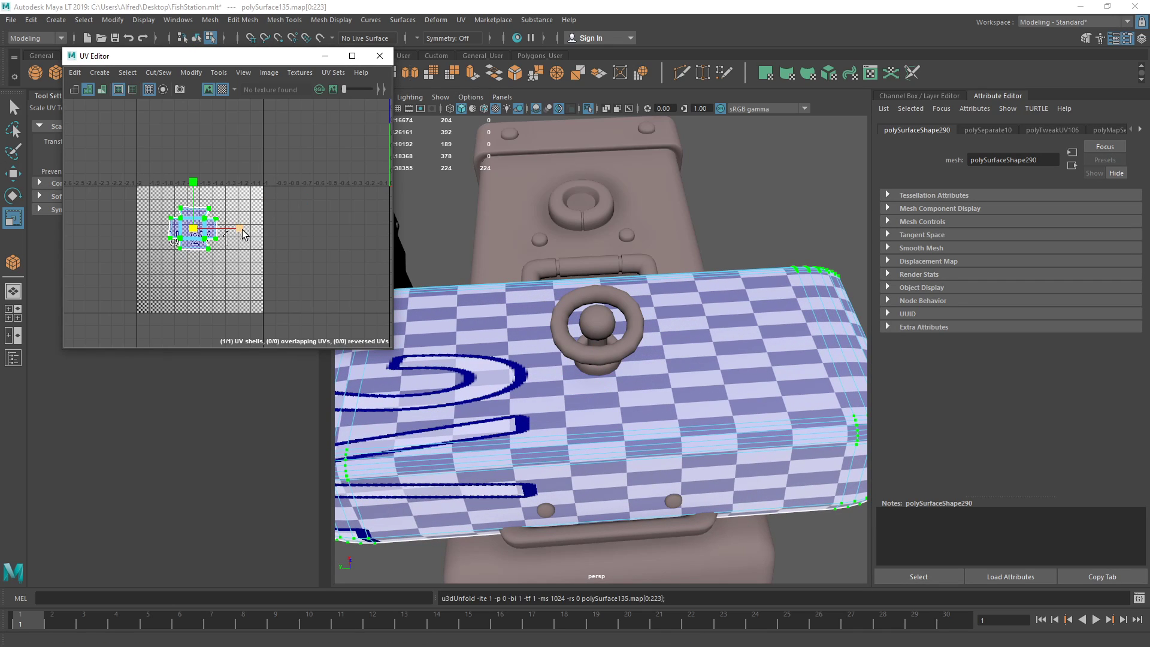
# - Freeze the stretched roof box's transformations, then unfold all of its UVs
pyautogui.press('F8')
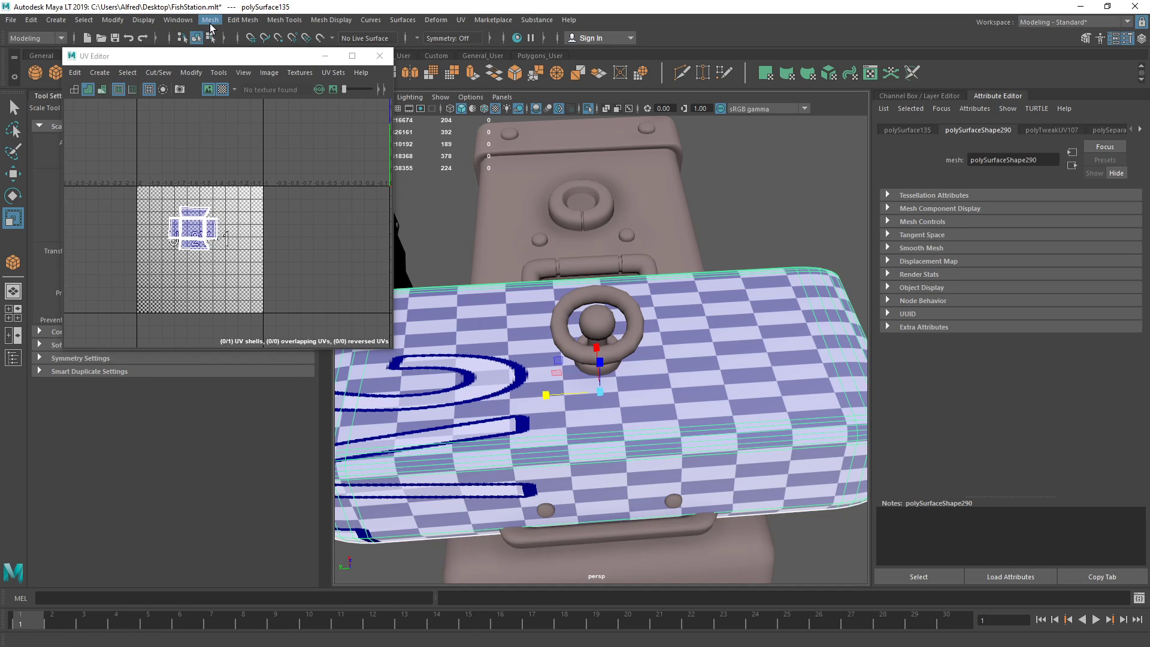
pyautogui.click(210, 20)
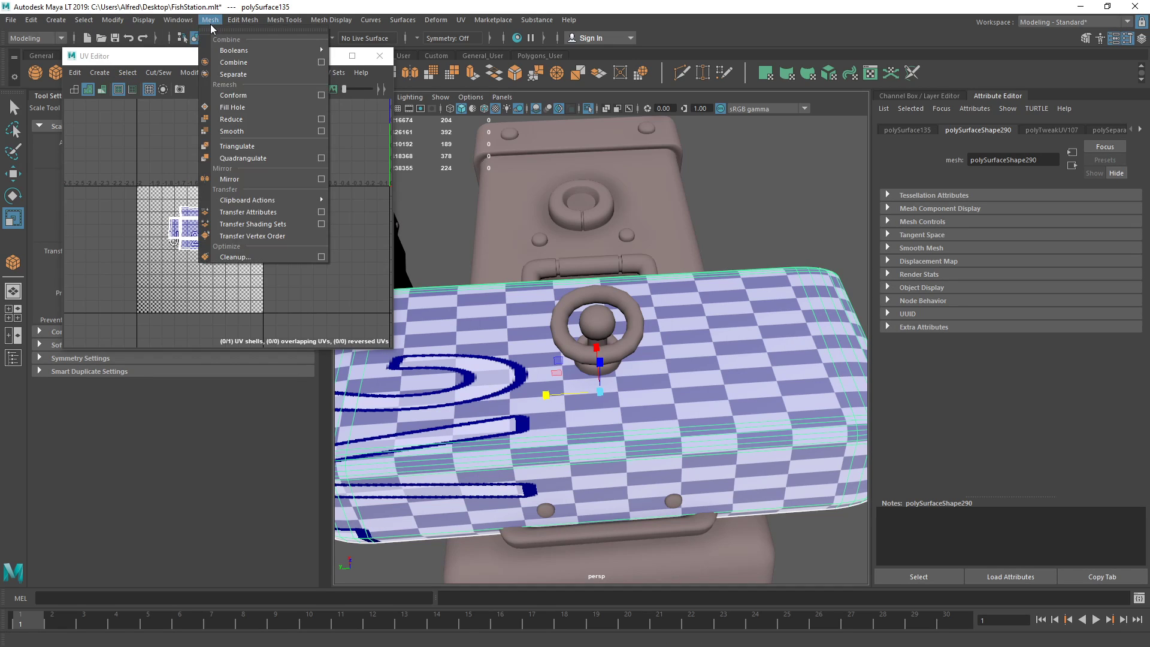
pyautogui.moveTo(112, 20)
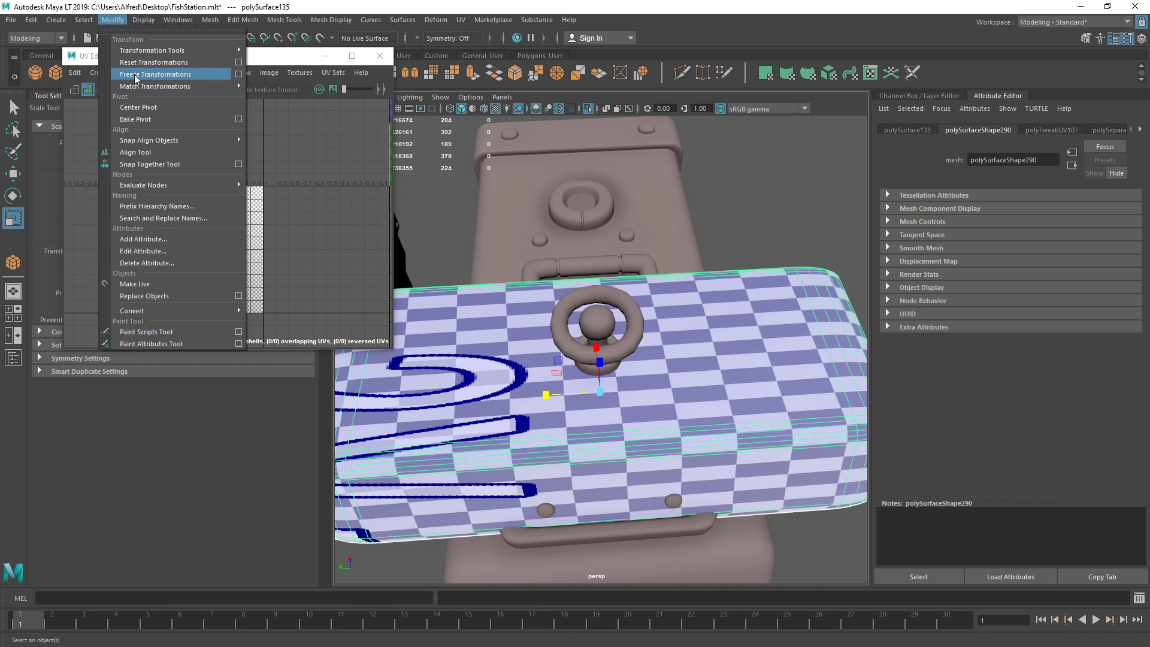
pyautogui.click(901, 130)
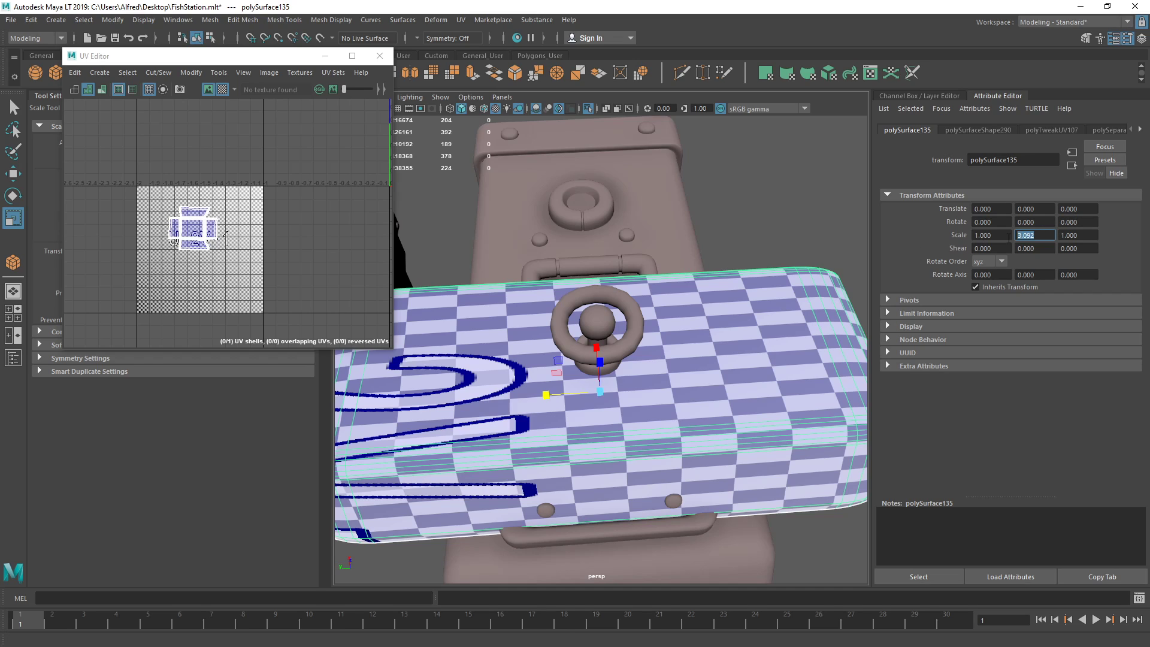
pyautogui.click(117, 23)
pyautogui.click(124, 72)
pyautogui.keyDown('ctrl'); pyautogui.moveTo(225, 235); pyautogui.dragTo(227, 256, button='right'); pyautogui.keyUp('ctrl')
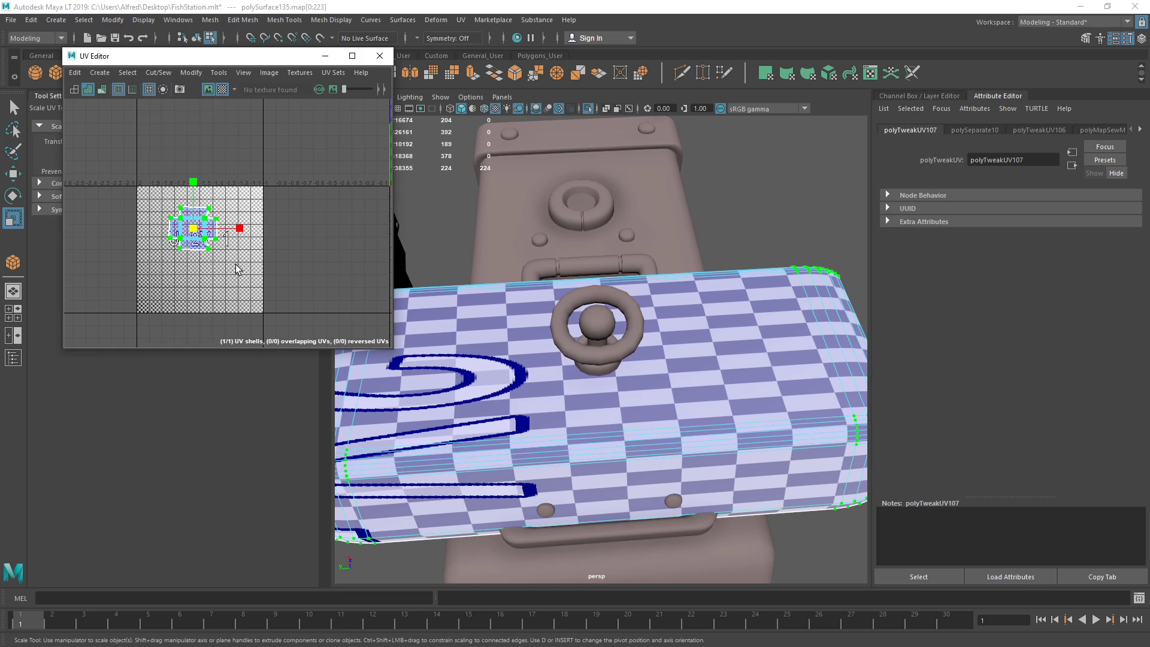
pyautogui.hotkey('ctrl', 'u')
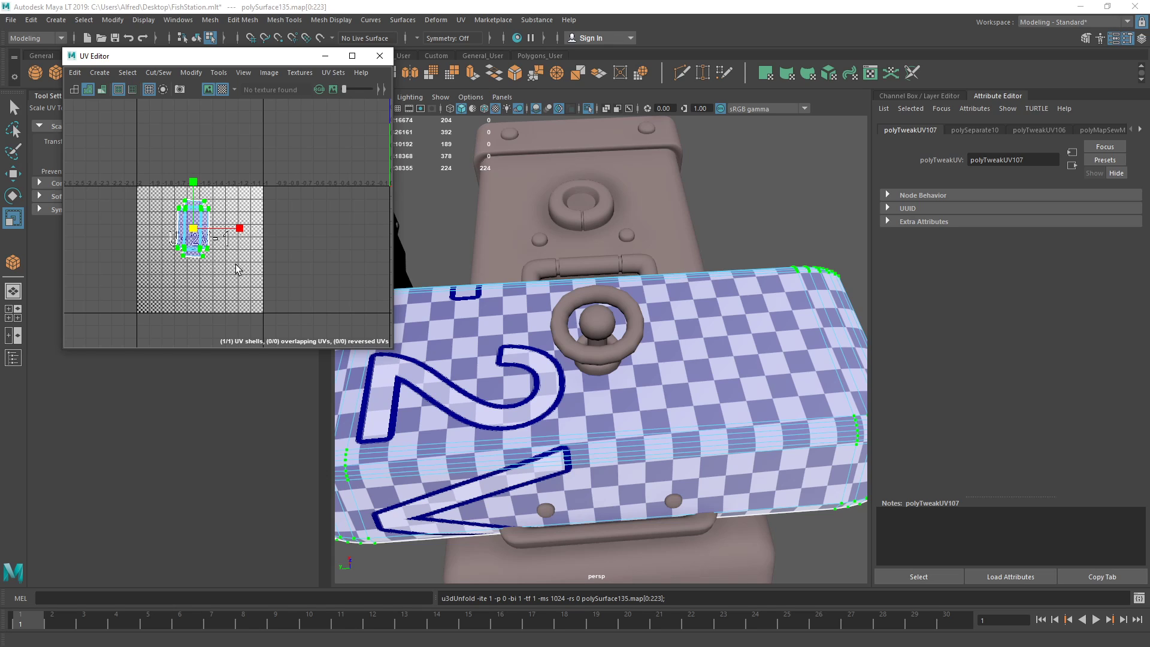
# - Undo the unfold, the frozen transformations and the roof box's Y scaling
pyautogui.hotkey('ctrl', 'z')
pyautogui.hotkey('ctrl', 'z')
pyautogui.hotkey('ctrl', 'z')
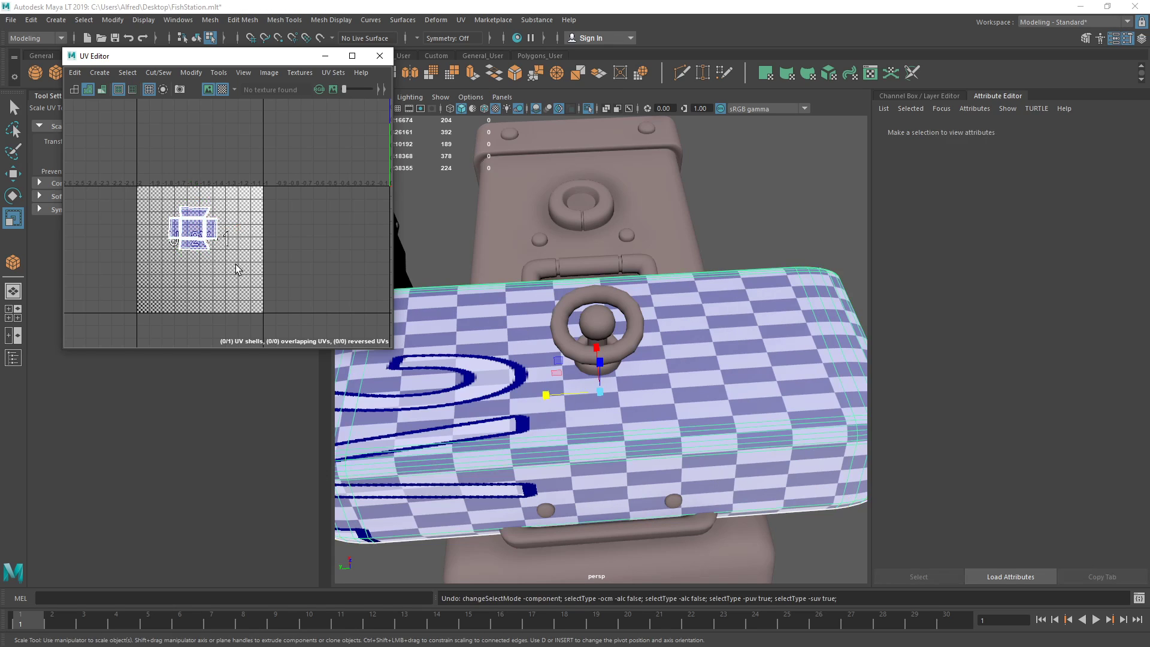
pyautogui.hotkey('ctrl', 'z')
pyautogui.hotkey('ctrl', 'z')
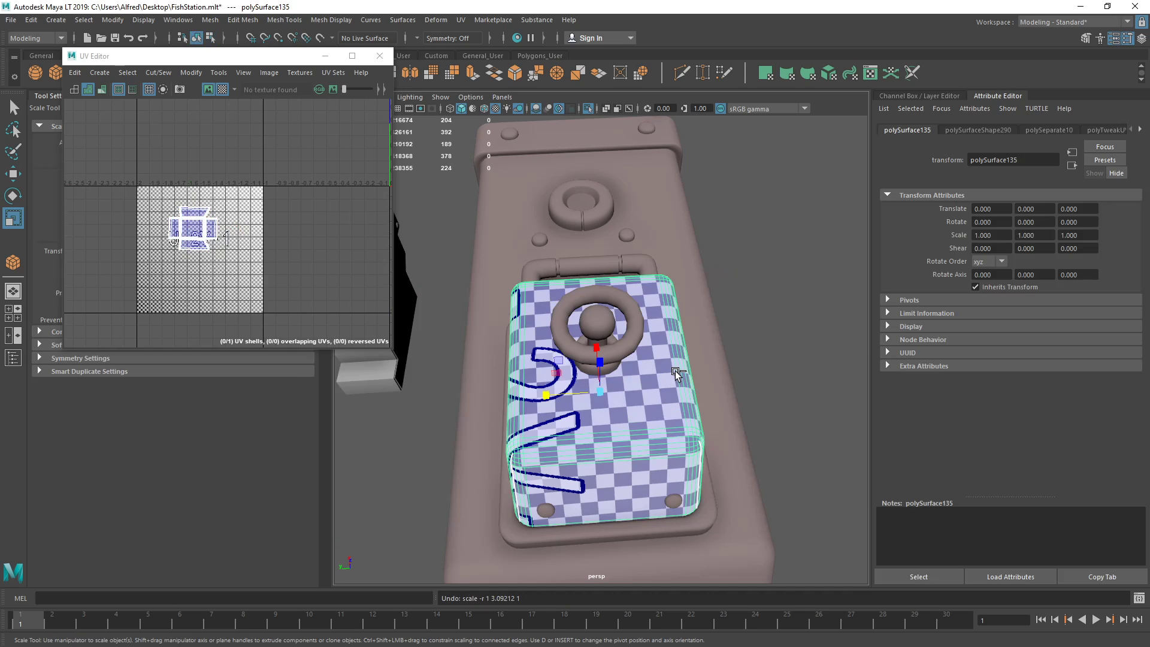
# - Select the remaining car mesh in face mode and pick all faces of one rivet on the roof box
pyautogui.click(642, 413)
pyautogui.keyDown('alt'); pyautogui.moveTo(665, 410); pyautogui.dragTo(584, 359); pyautogui.keyUp('alt')
pyautogui.keyDown('shift'); pyautogui.click(580, 525); pyautogui.keyUp('shift')
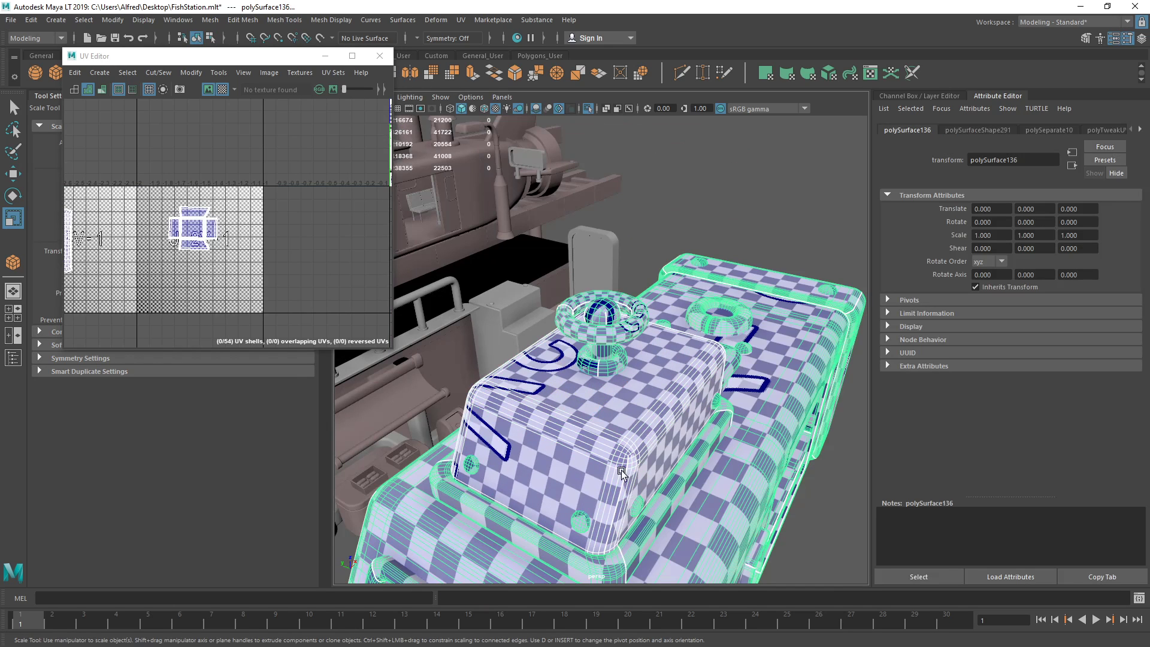
pyautogui.click(665, 514)
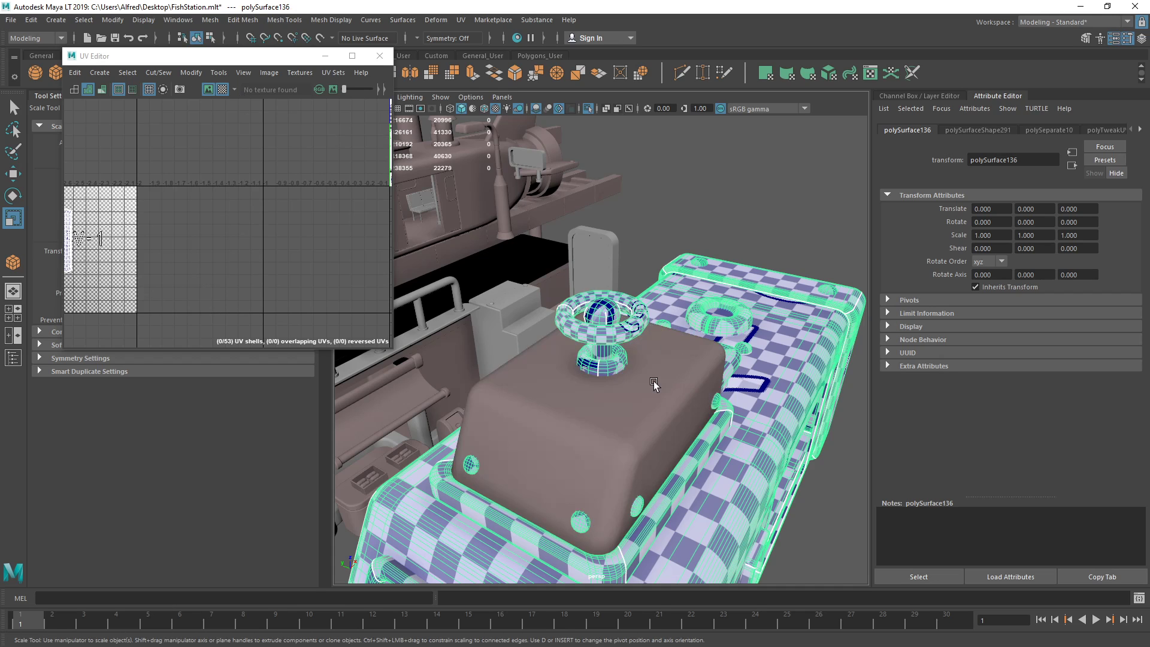
pyautogui.keyDown('alt'); pyautogui.moveTo(652, 382); pyautogui.dragTo(523, 289); pyautogui.keyUp('alt')
pyautogui.moveTo(594, 461); pyautogui.dragTo(677, 284, button='right')
pyautogui.moveTo(788, 331); pyautogui.dragTo(790, 339, button='right')
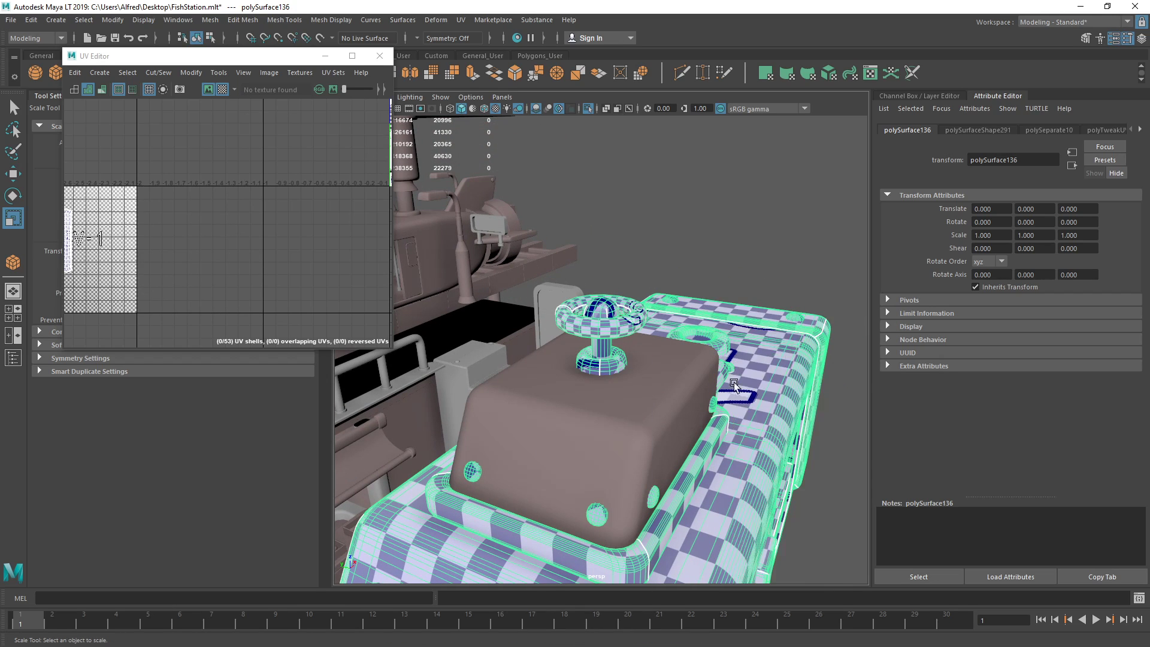
pyautogui.doubleClick(597, 514)
pyautogui.press('q')
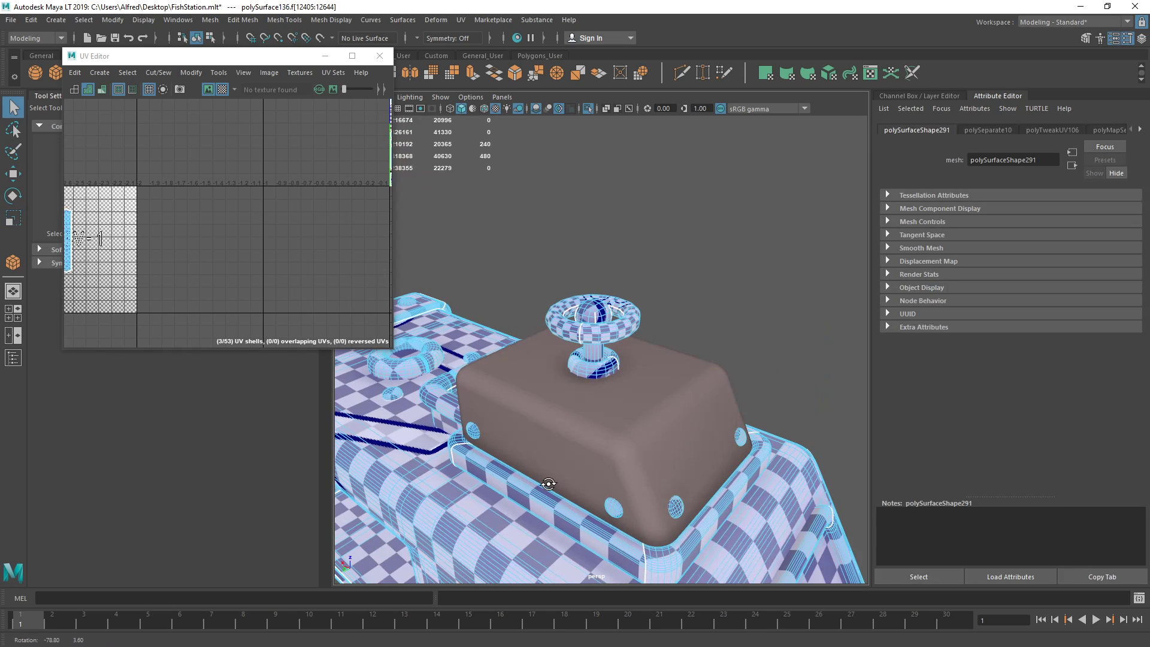
# - Add the faces of the other rivets, the box's base pieces and the handwheel assembly to the selection, then separate them from the car
pyautogui.keyDown('alt'); pyautogui.moveTo(479, 476); pyautogui.dragTo(543, 487); pyautogui.keyUp('alt')
pyautogui.keyDown('shift'); pyautogui.doubleClick(611, 514); pyautogui.keyUp('shift')
pyautogui.keyDown('alt'); pyautogui.moveTo(472, 432); pyautogui.dragTo(567, 497); pyautogui.keyUp('alt')
pyautogui.keyDown('shift'); pyautogui.doubleClick(580, 529); pyautogui.keyUp('shift')
pyautogui.keyDown('shift'); pyautogui.doubleClick(538, 520); pyautogui.keyUp('shift')
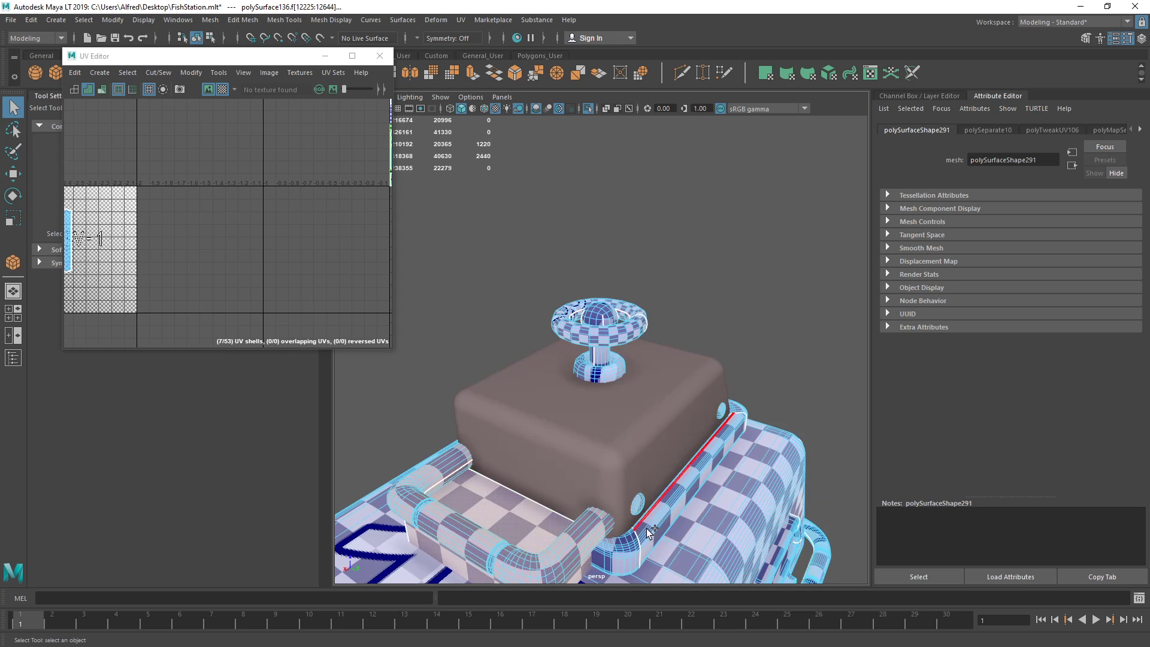
pyautogui.keyDown('shift'); pyautogui.doubleClick(651, 533); pyautogui.keyUp('shift')
pyautogui.keyDown('alt'); pyautogui.moveTo(651, 533); pyautogui.dragTo(689, 479); pyautogui.keyUp('alt')
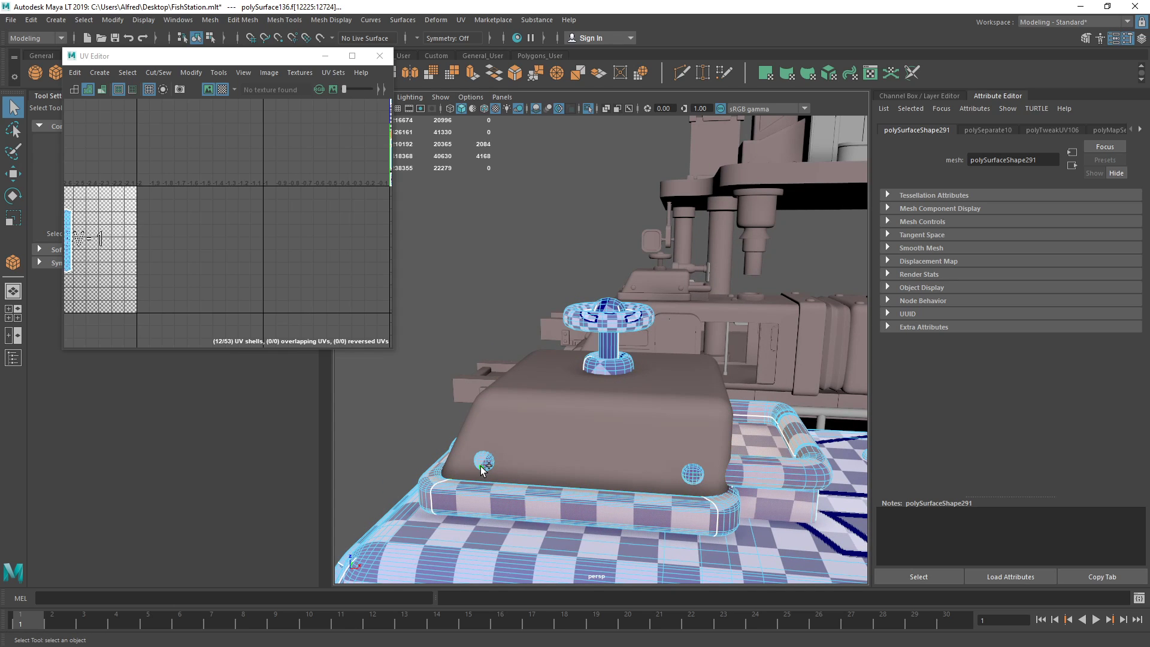
pyautogui.keyDown('shift'); pyautogui.doubleClick(620, 339); pyautogui.keyUp('shift')
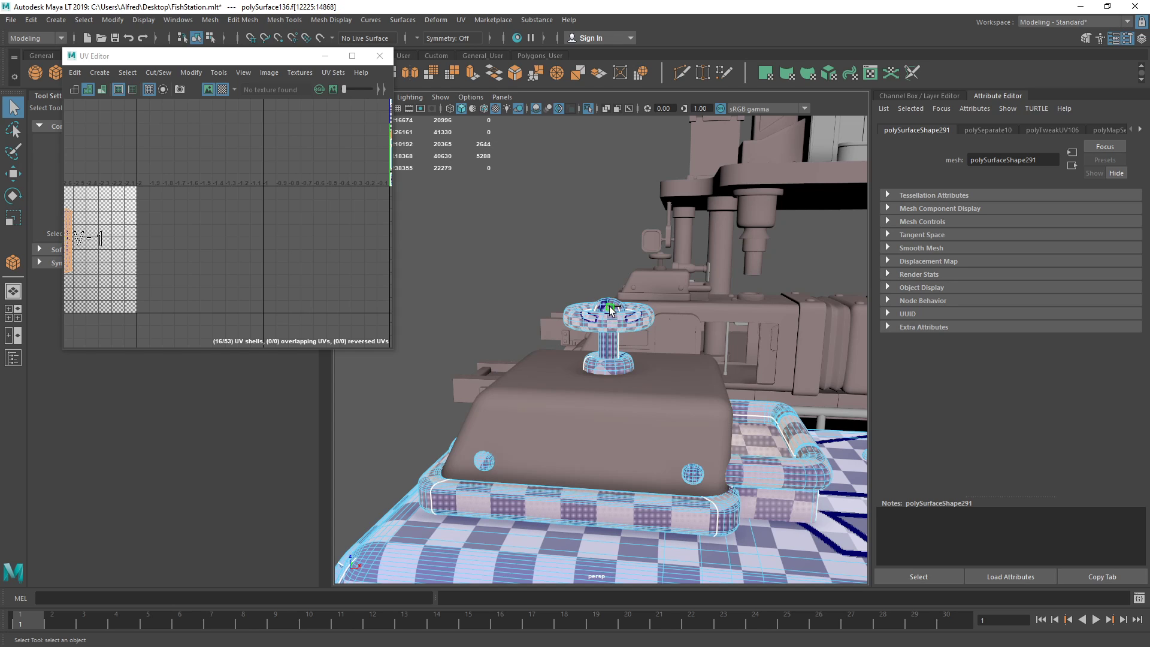
pyautogui.click(210, 21)
pyautogui.click(239, 77)
# - Combine the roof box with its separated base, rivets and handwheel into one mesh, and isolate it in the view
pyautogui.scroll(-5, 623, 359)
pyautogui.keyDown('alt'); pyautogui.moveTo(719, 389); pyautogui.dragTo(605, 410); pyautogui.keyUp('alt')
pyautogui.click(623, 422)
pyautogui.keyDown('shift'); pyautogui.moveTo(514, 308); pyautogui.dragTo(642, 439); pyautogui.keyUp('shift')
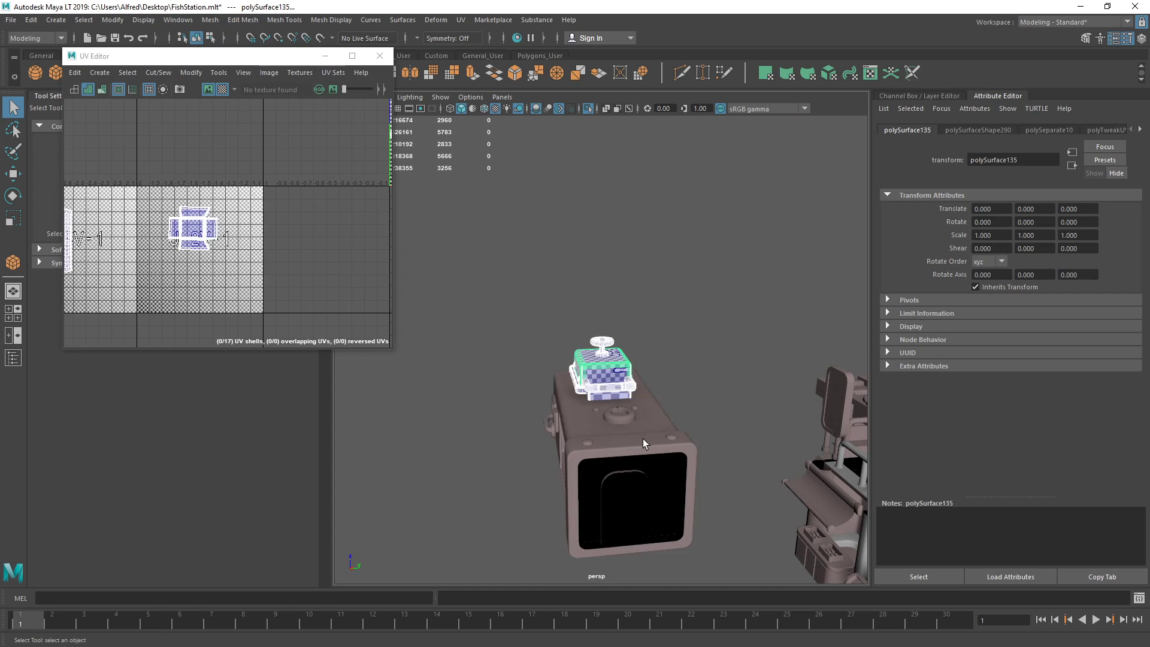
pyautogui.press('f')
pyautogui.click(217, 24)
pyautogui.click(227, 55)
pyautogui.click(585, 108)
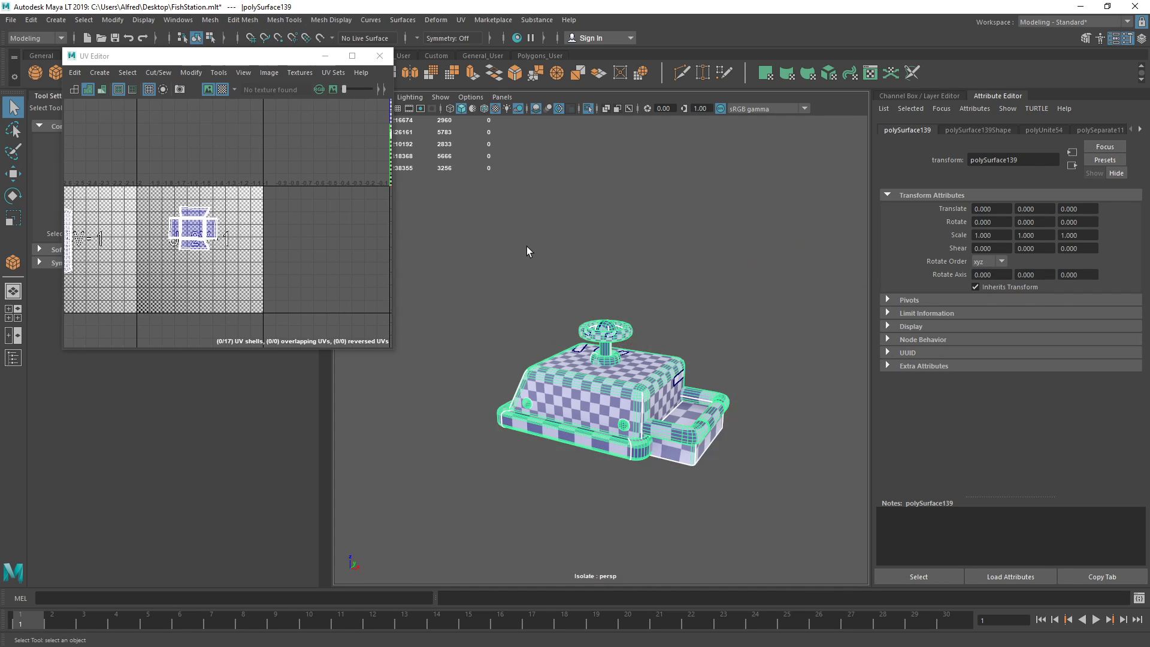
# - Move the UV shells of the roof box and wheel ring up into the row beside the other shells' tile
pyautogui.keyDown('alt'); pyautogui.moveTo(734, 383); pyautogui.dragTo(773, 348); pyautogui.keyUp('alt')
pyautogui.click(773, 348)
pyautogui.keyDown('alt'); pyautogui.moveTo(602, 449); pyautogui.dragTo(703, 472); pyautogui.keyUp('alt')
pyautogui.click(613, 408)
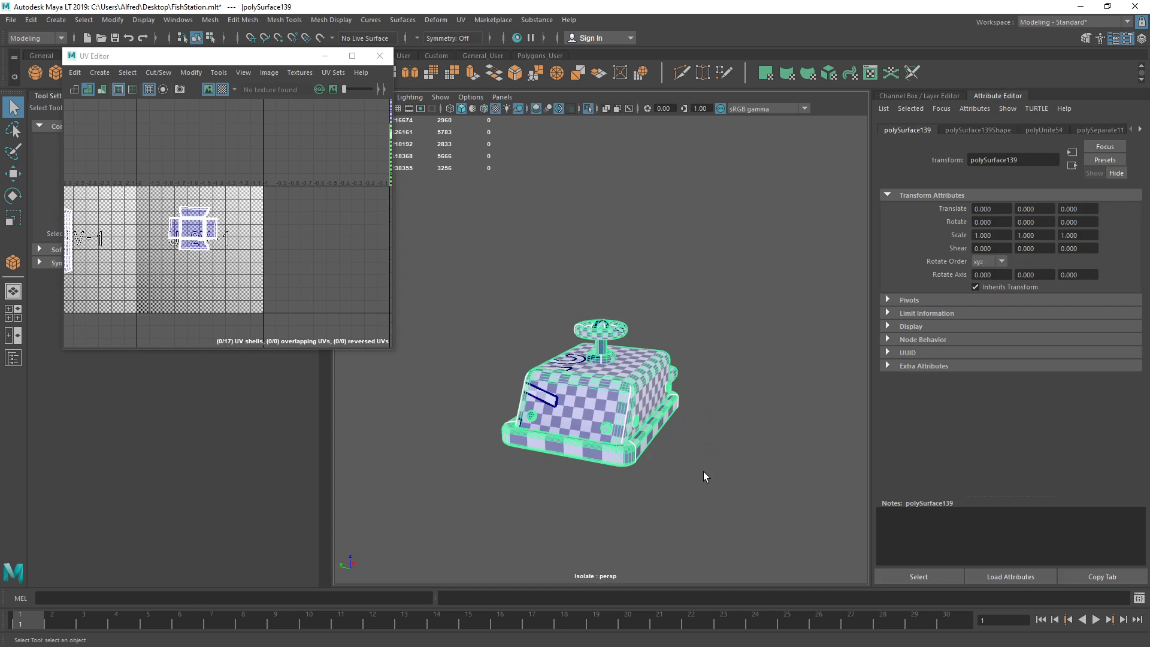
pyautogui.scroll(-3, 581, 347)
pyautogui.scroll(-3, 240, 236)
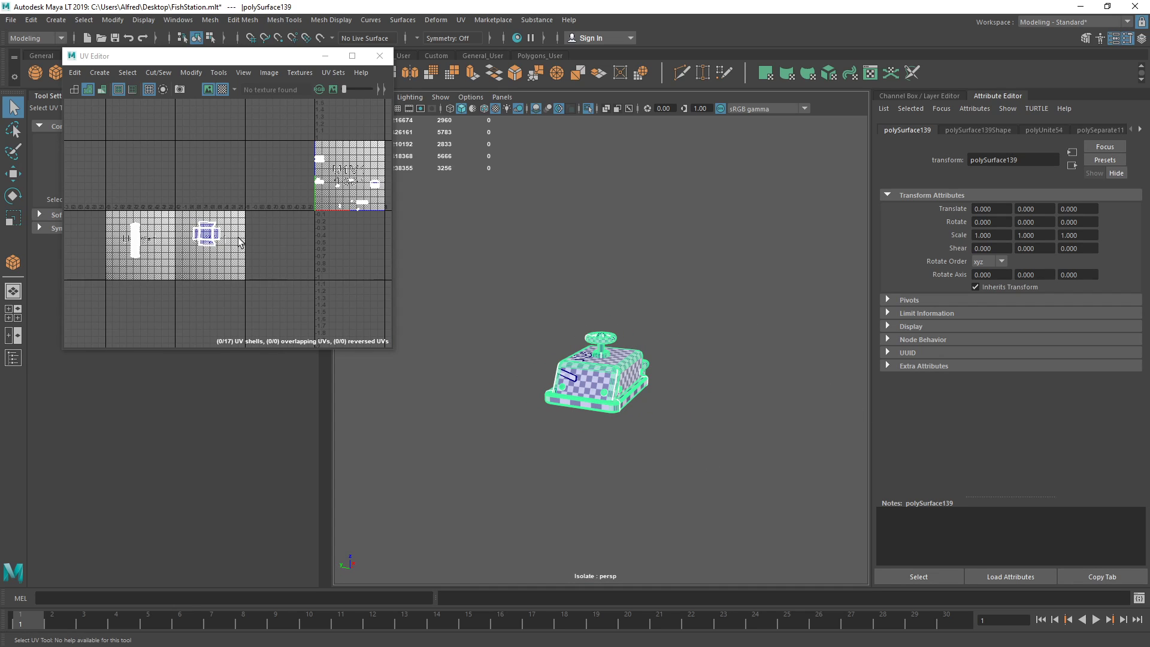
pyautogui.keyDown('alt'); pyautogui.moveTo(186, 230); pyautogui.dragTo(174, 229, button='middle'); pyautogui.keyUp('alt')
pyautogui.moveTo(148, 218); pyautogui.dragTo(172, 219, button='right')
pyautogui.moveTo(95, 211); pyautogui.dragTo(241, 315)
pyautogui.press('w')
pyautogui.moveTo(162, 239); pyautogui.dragTo(247, 173)
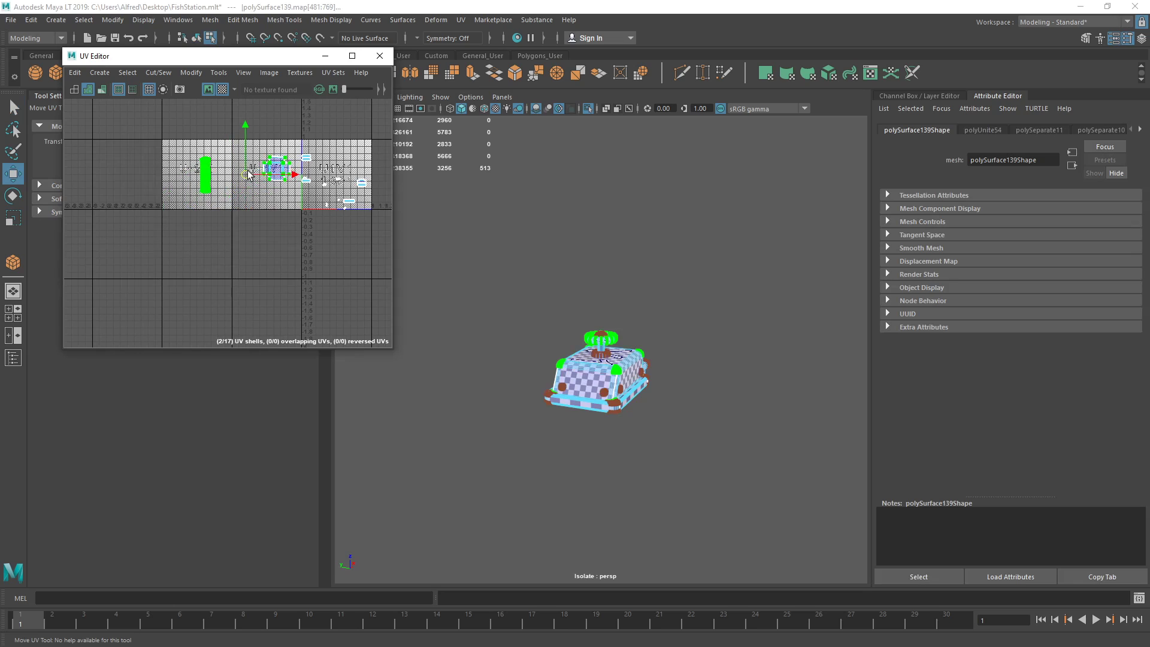
# - Select all UVs of the combined roof box mesh and open the Layout UVs options
pyautogui.scroll(5, 544, 466)
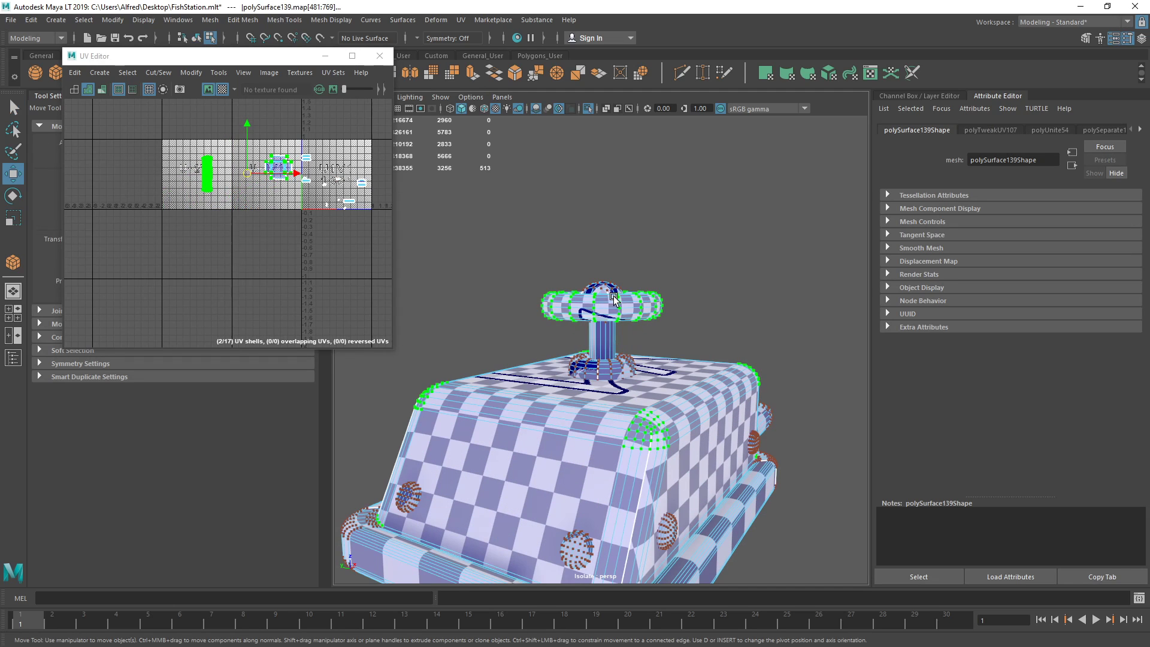
pyautogui.keyDown('alt'); pyautogui.moveTo(587, 380); pyautogui.dragTo(596, 343, button='middle'); pyautogui.keyUp('alt')
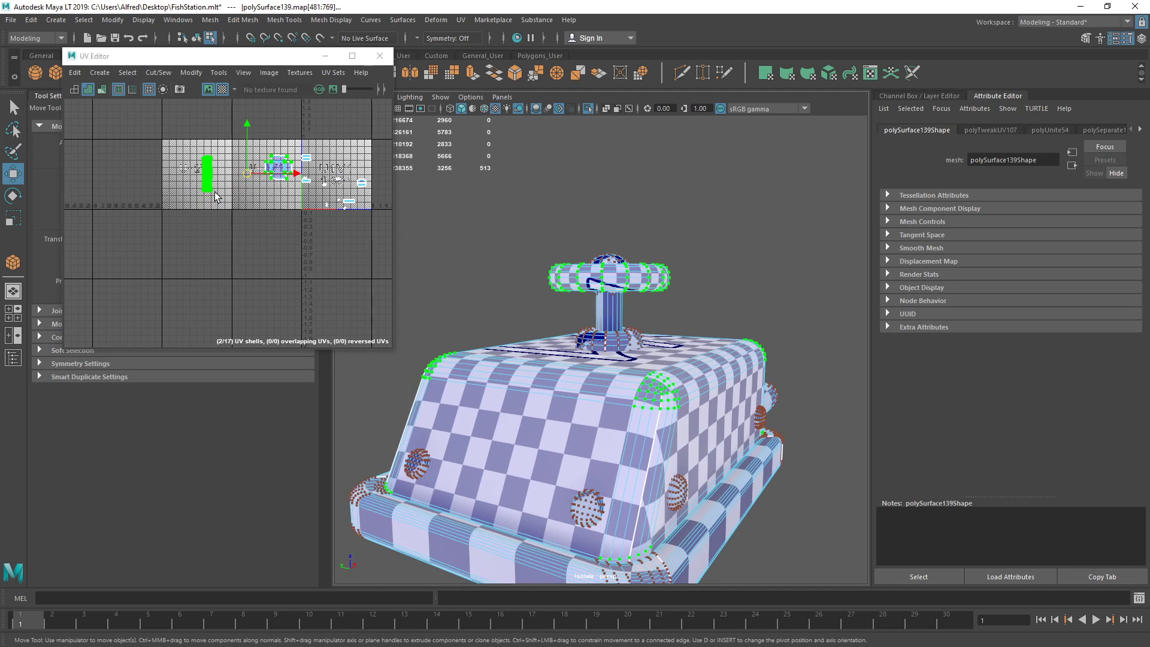
pyautogui.click(296, 234)
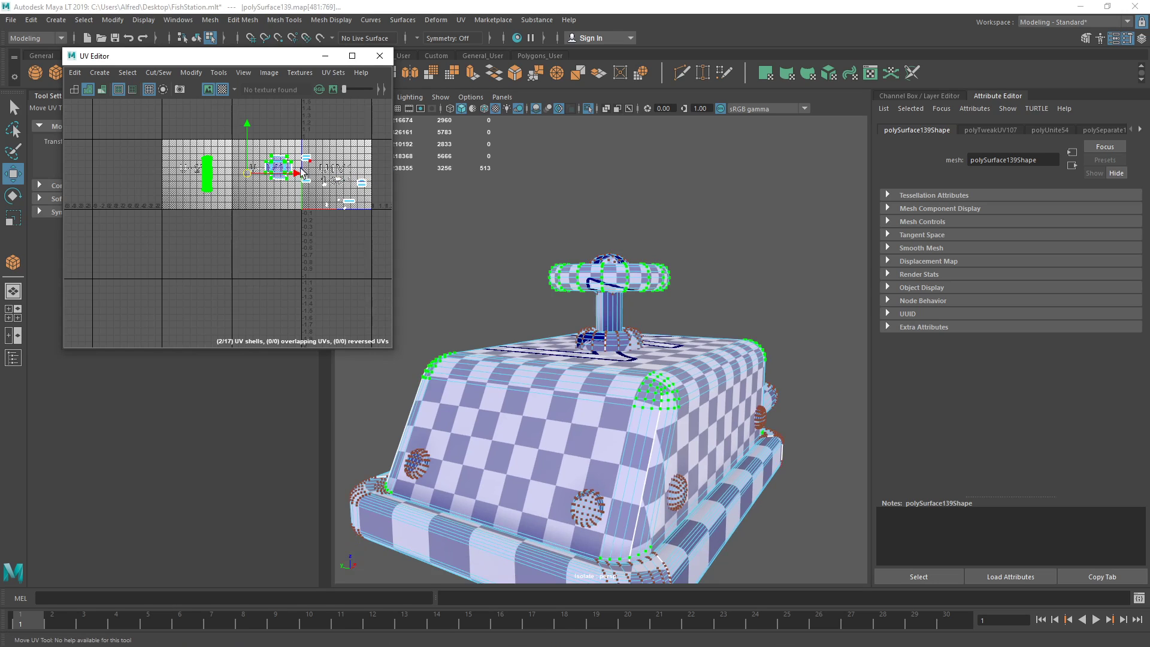
pyautogui.keyDown('alt'); pyautogui.moveTo(273, 196); pyautogui.dragTo(245, 218, button='middle'); pyautogui.keyUp('alt')
pyautogui.moveTo(145, 145); pyautogui.dragTo(349, 251)
pyautogui.click(190, 72)
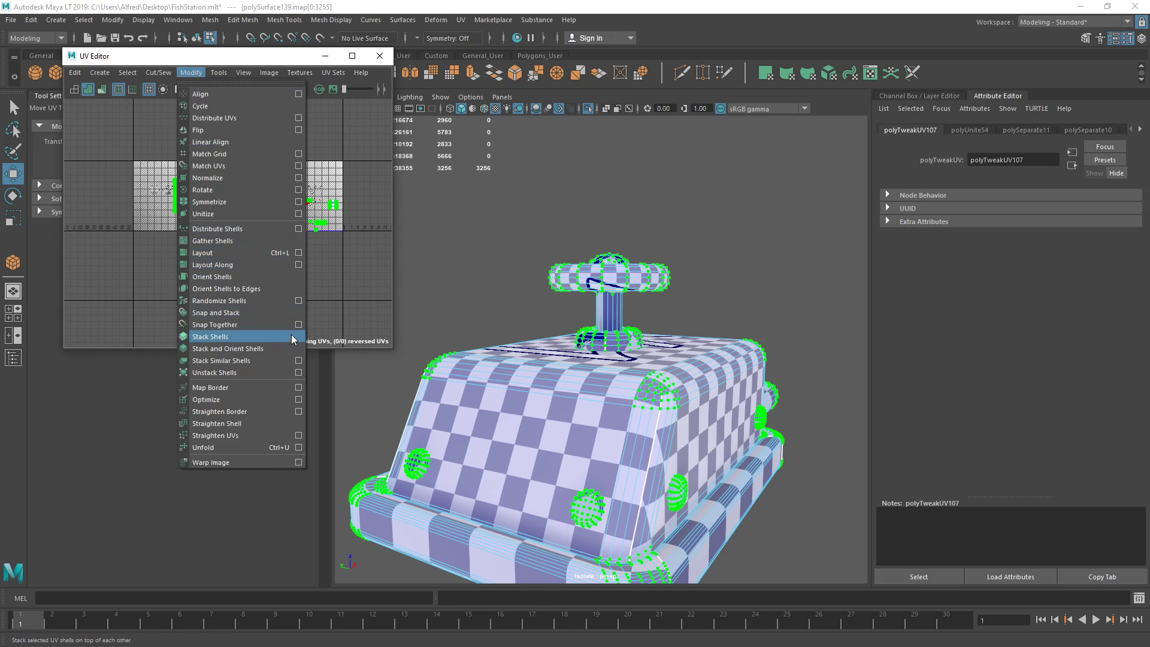
pyautogui.click(187, 78)
pyautogui.click(189, 74)
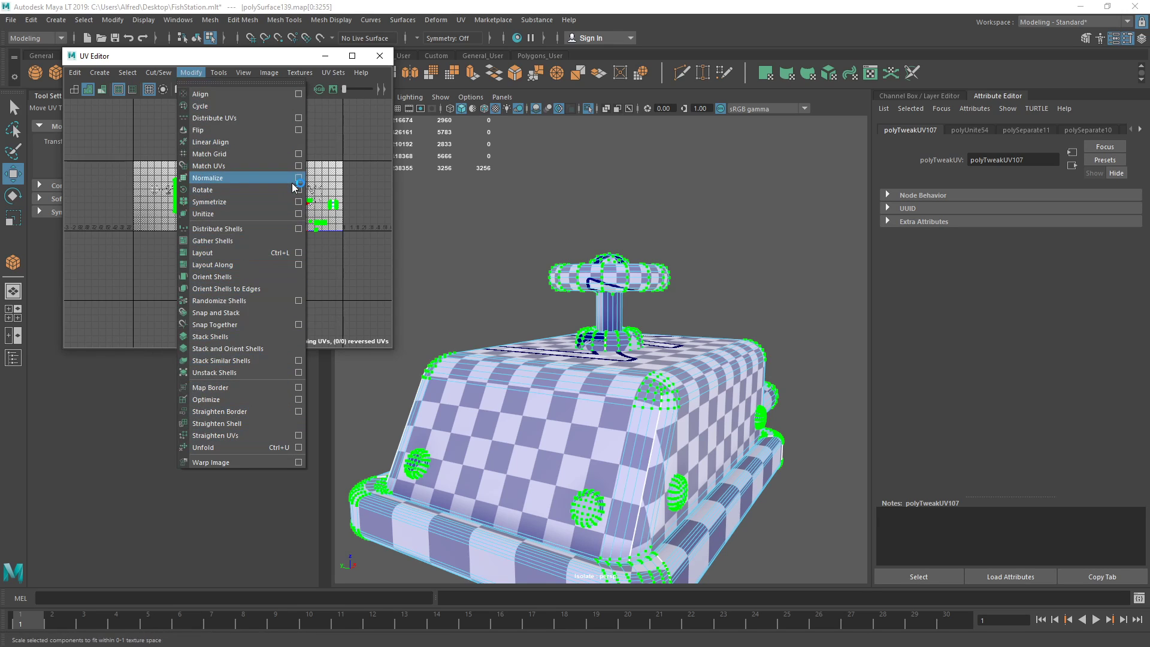
pyautogui.click(299, 252)
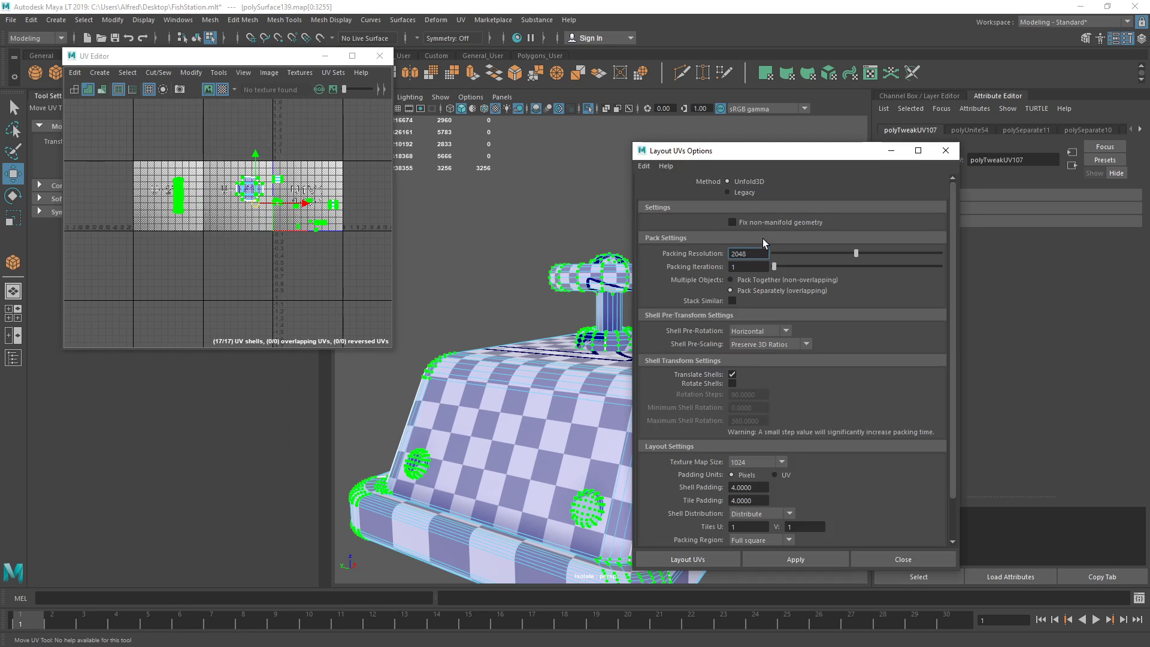
# - Set Shell Pre-Rotation and Shell Pre-Scaling to Off, and lay out all the UV shells in the 0-1 tile
pyautogui.click(760, 331)
pyautogui.click(767, 344)
pyautogui.click(767, 344)
pyautogui.click(746, 356)
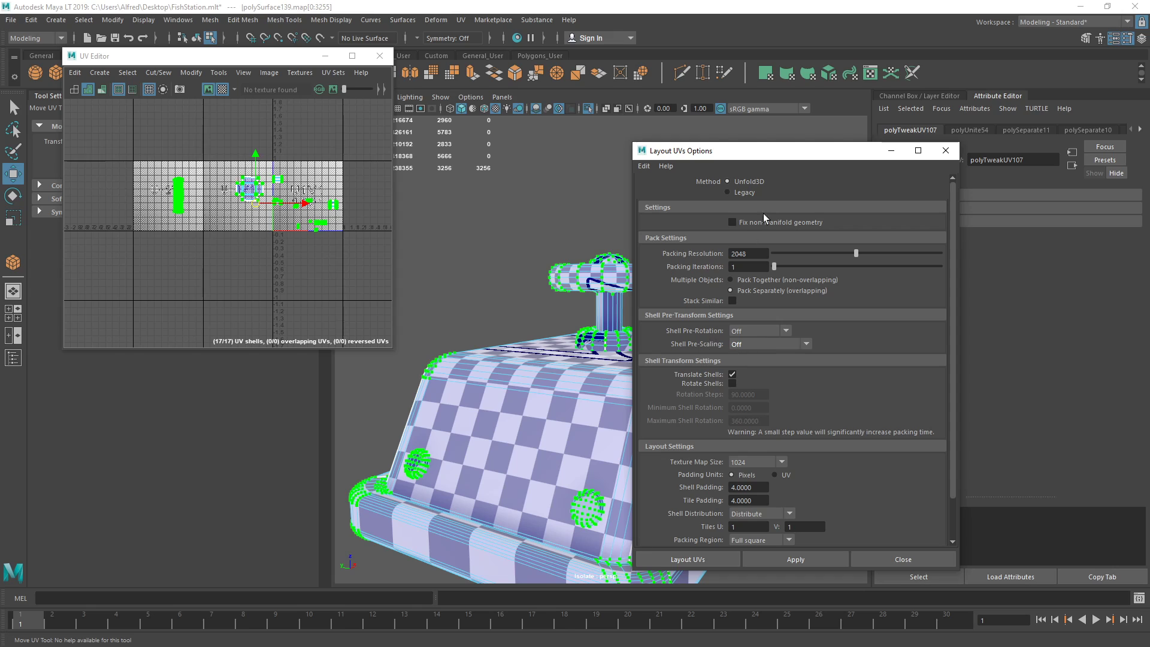
pyautogui.moveTo(772, 150); pyautogui.dragTo(937, 118)
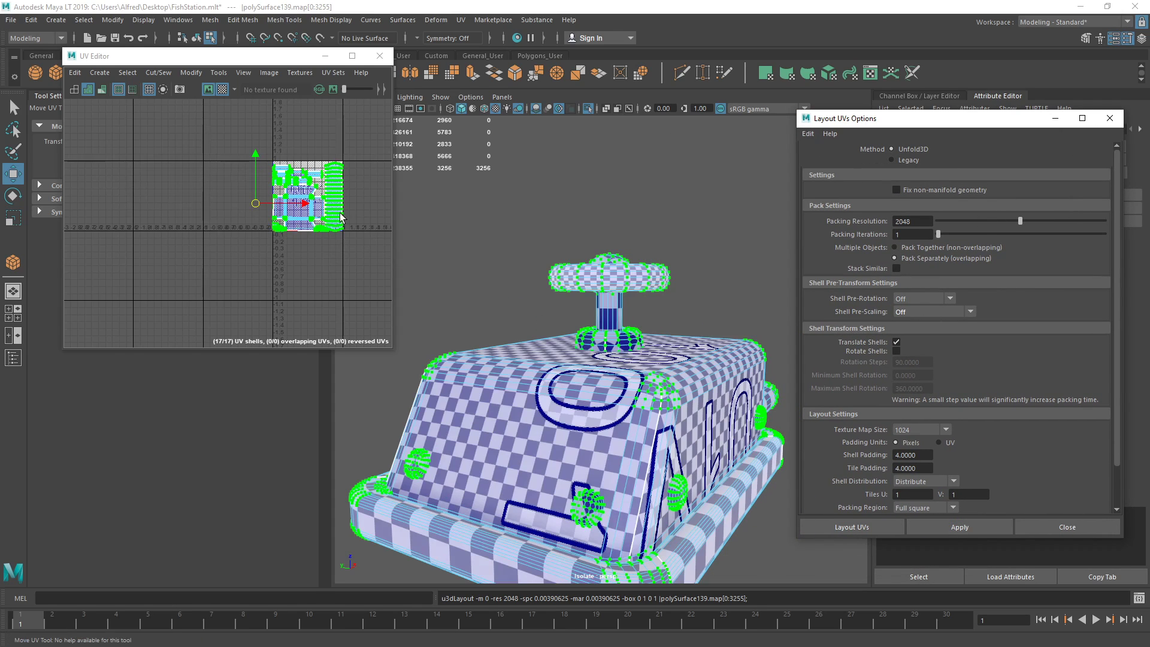
# - Examine the packed UV layout and compare the checker sizes on the roof box's sides, top face and handwheel
pyautogui.click(320, 175)
pyautogui.scroll(6, 299, 197)
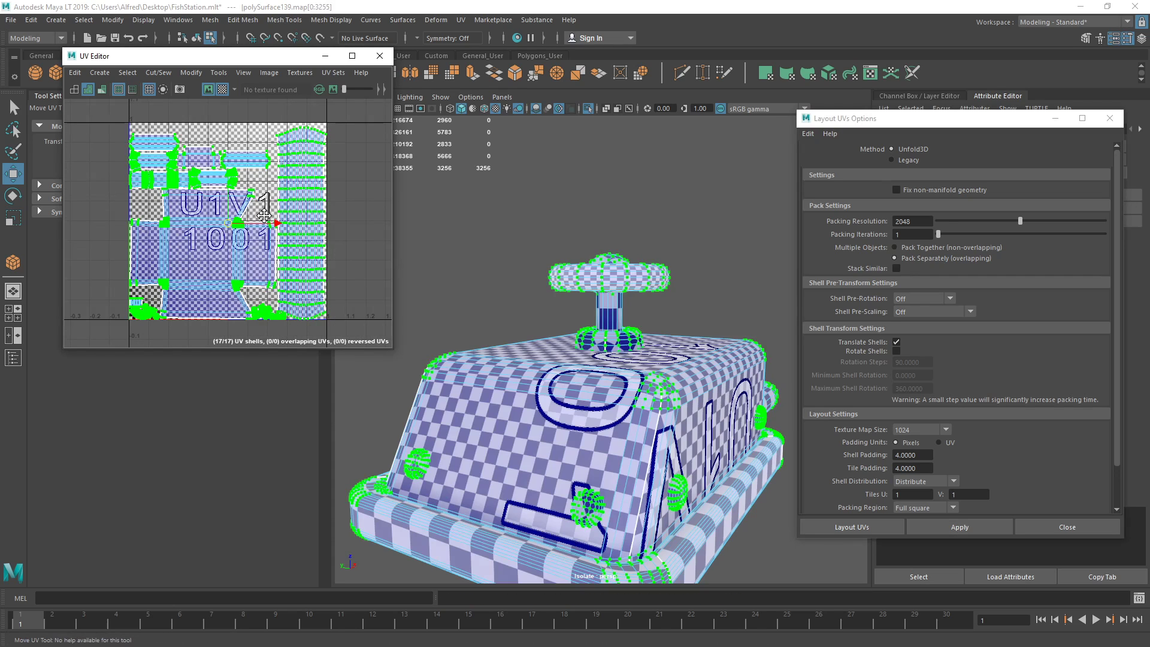
pyautogui.scroll(5, 262, 234)
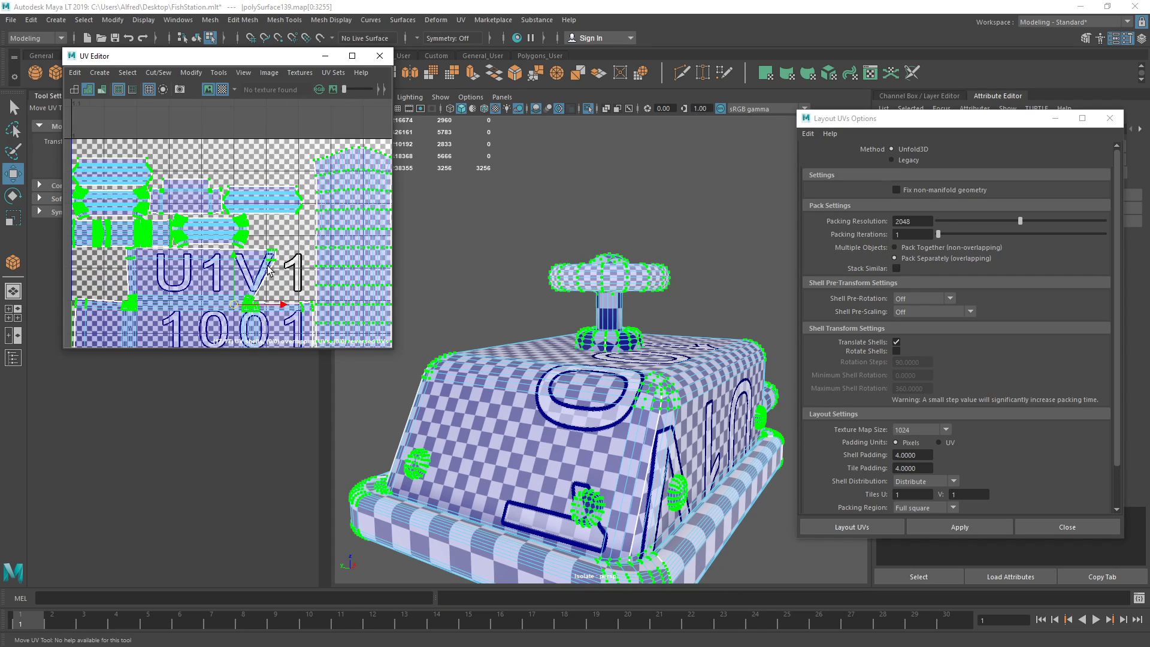
pyautogui.scroll(-3, 252, 117)
pyautogui.keyDown('alt'); pyautogui.moveTo(251, 118); pyautogui.dragTo(282, 216, button='middle'); pyautogui.keyUp('alt')
pyautogui.keyDown('ctrl'); pyautogui.moveTo(589, 372); pyautogui.dragTo(598, 456, button='right'); pyautogui.keyUp('ctrl')
pyautogui.click(220, 247)
pyautogui.press('f')
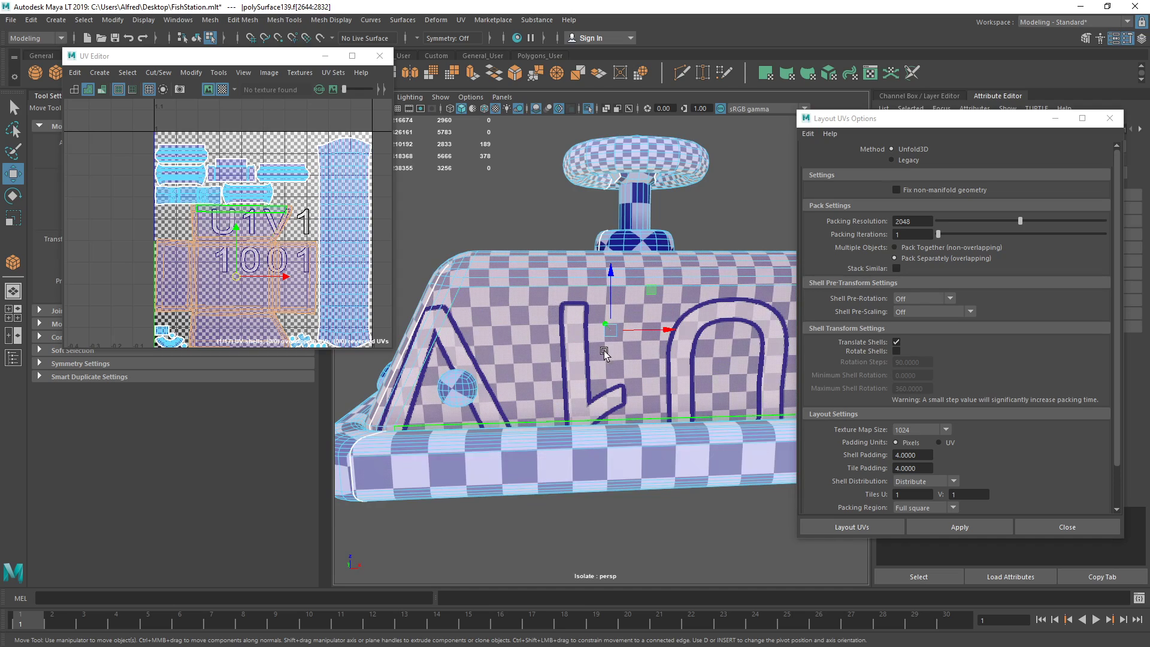
pyautogui.keyDown('alt'); pyautogui.moveTo(629, 180); pyautogui.dragTo(635, 219); pyautogui.keyUp('alt')
pyautogui.keyDown('alt'); pyautogui.moveTo(635, 219); pyautogui.dragTo(617, 341, button='middle'); pyautogui.keyUp('alt')
pyautogui.scroll(5, 617, 342)
pyautogui.scroll(-6, 591, 419)
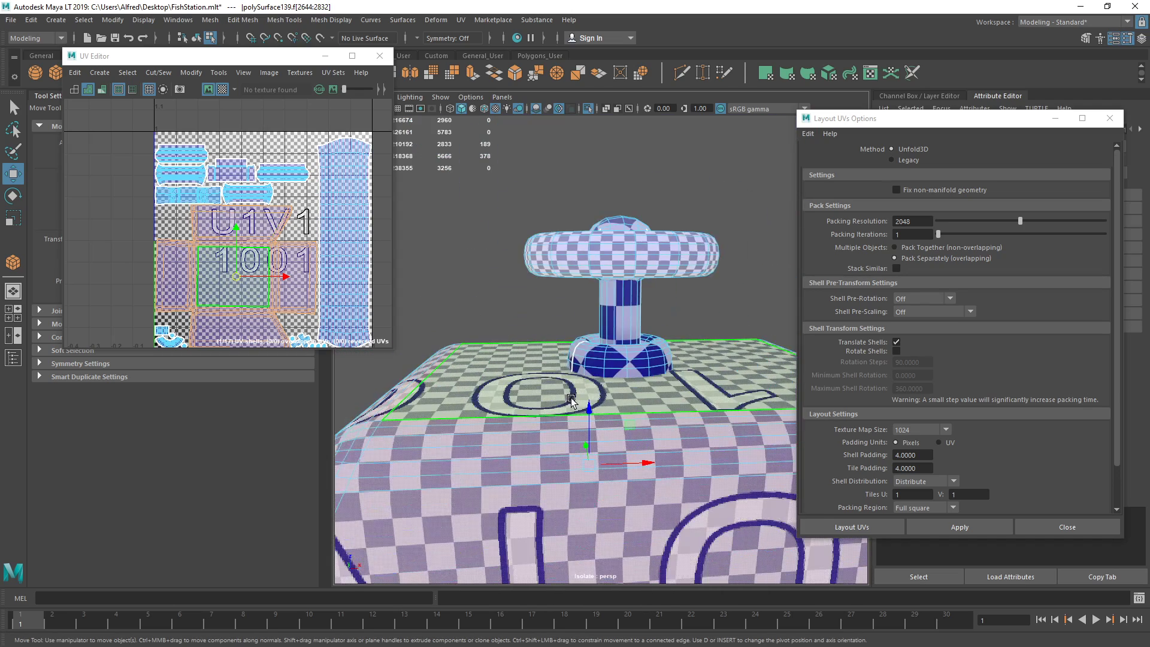
pyautogui.keyDown('alt'); pyautogui.moveTo(575, 370); pyautogui.dragTo(610, 412); pyautogui.keyUp('alt')
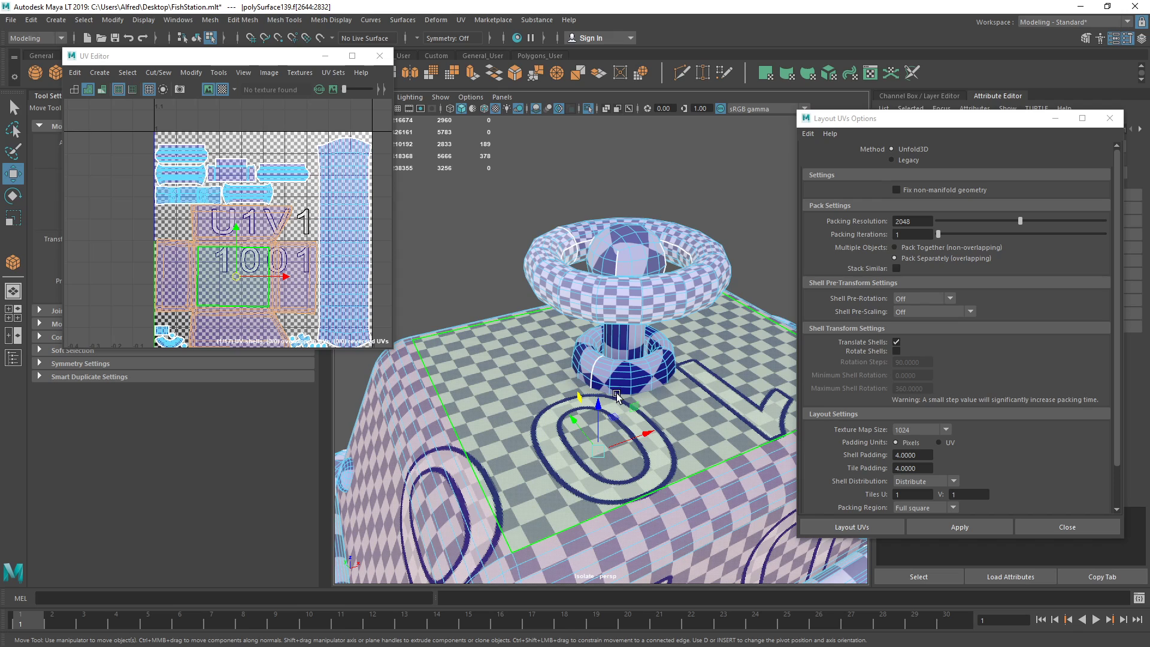
pyautogui.click(626, 395)
pyautogui.click(585, 509)
pyautogui.scroll(-7, 591, 490)
pyautogui.keyDown('alt'); pyautogui.moveTo(592, 490); pyautogui.dragTo(565, 419); pyautogui.keyUp('alt')
pyautogui.moveTo(566, 414); pyautogui.dragTo(585, 393, button='right')
pyautogui.click(585, 393)
pyautogui.moveTo(240, 216); pyautogui.dragTo(253, 216, button='right')
pyautogui.scroll(-5, 254, 216)
pyautogui.moveTo(168, 159); pyautogui.dragTo(360, 291)
pyautogui.click(1110, 118)
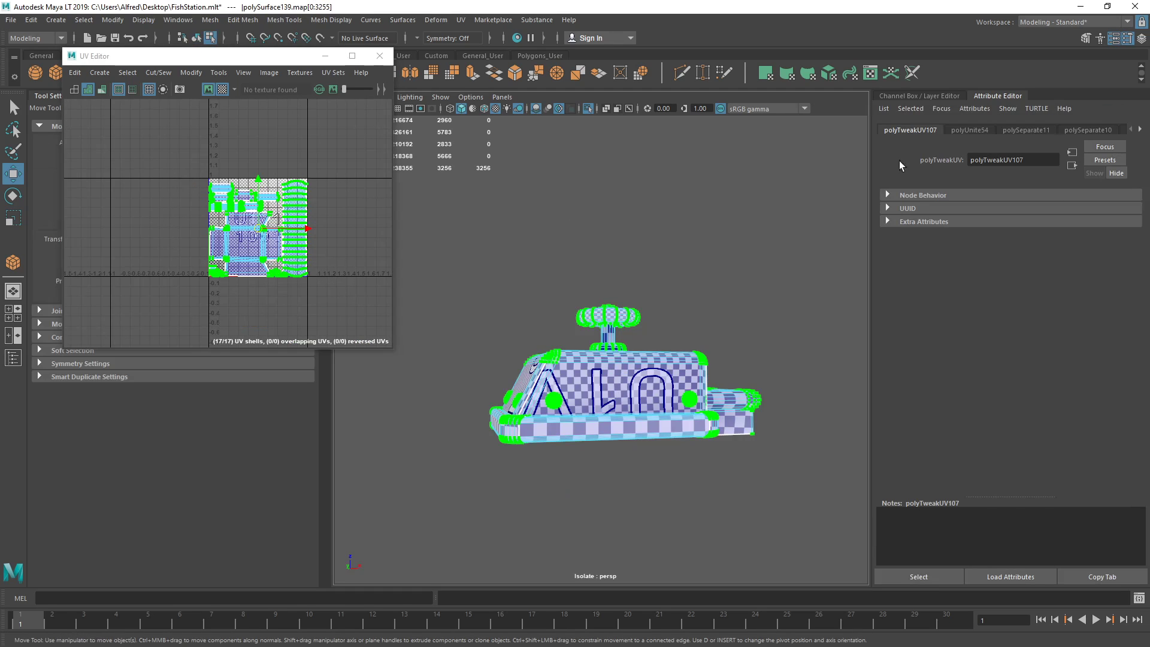
pyautogui.click(191, 72)
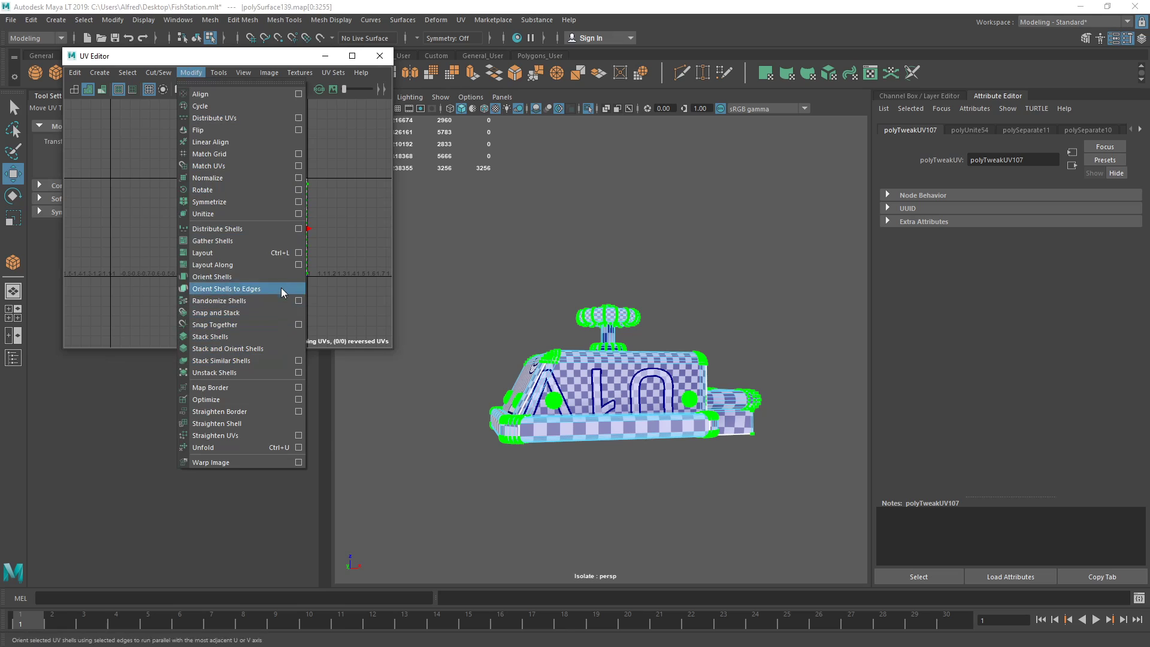
pyautogui.click(298, 254)
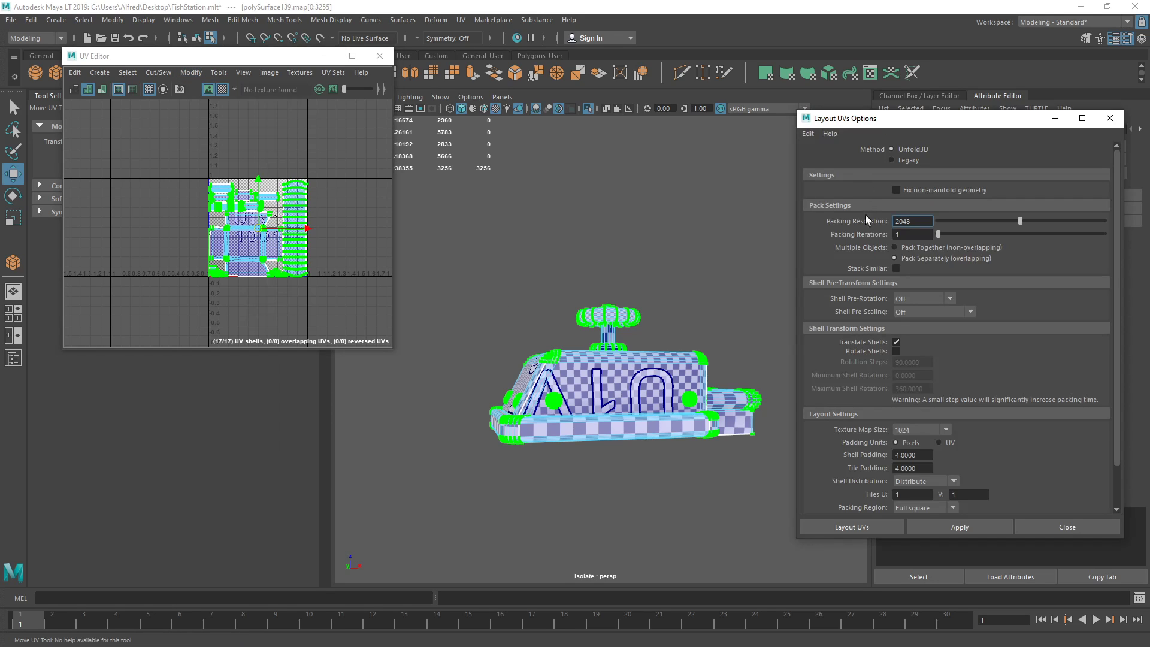
pyautogui.click(933, 299)
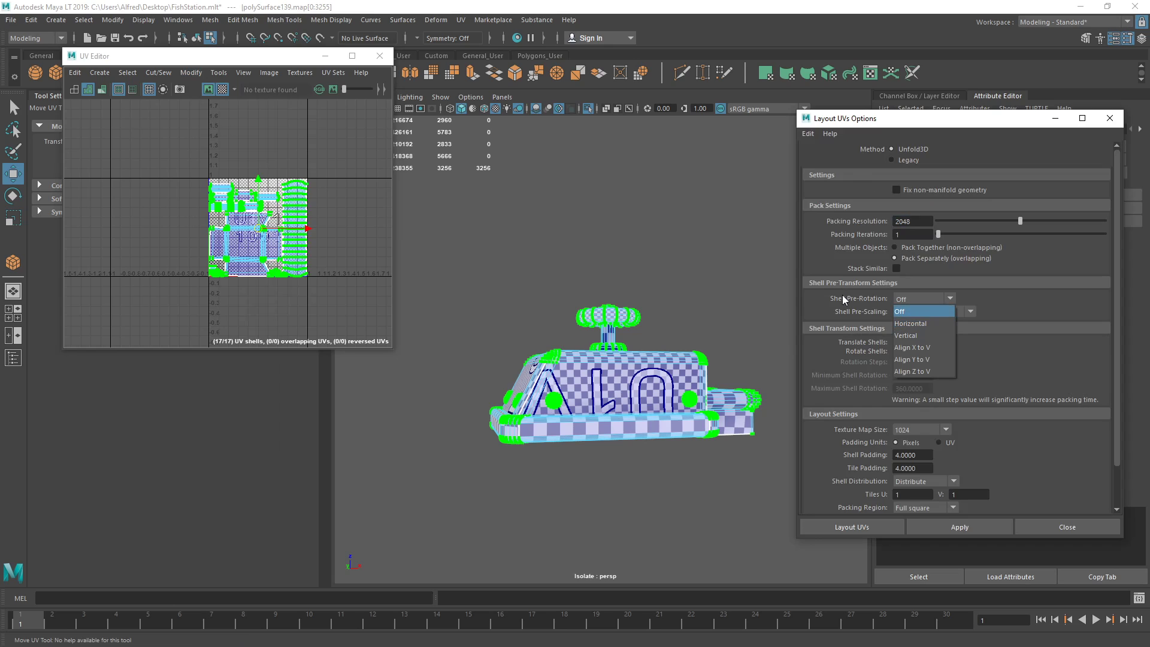
pyautogui.click(925, 323)
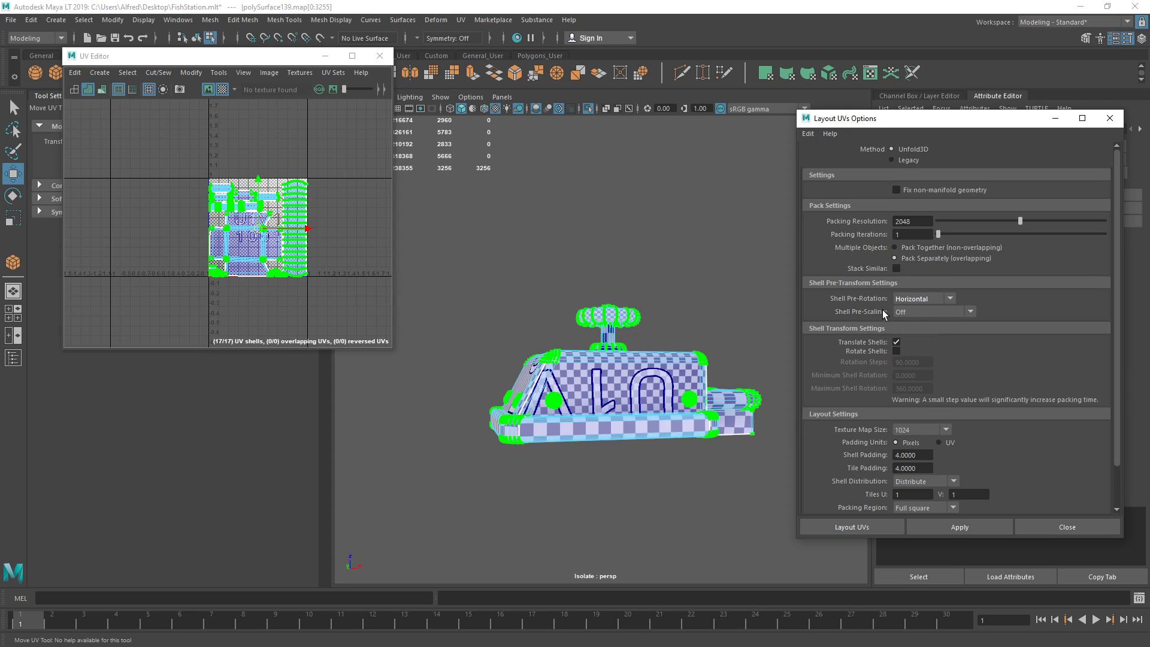
pyautogui.click(929, 313)
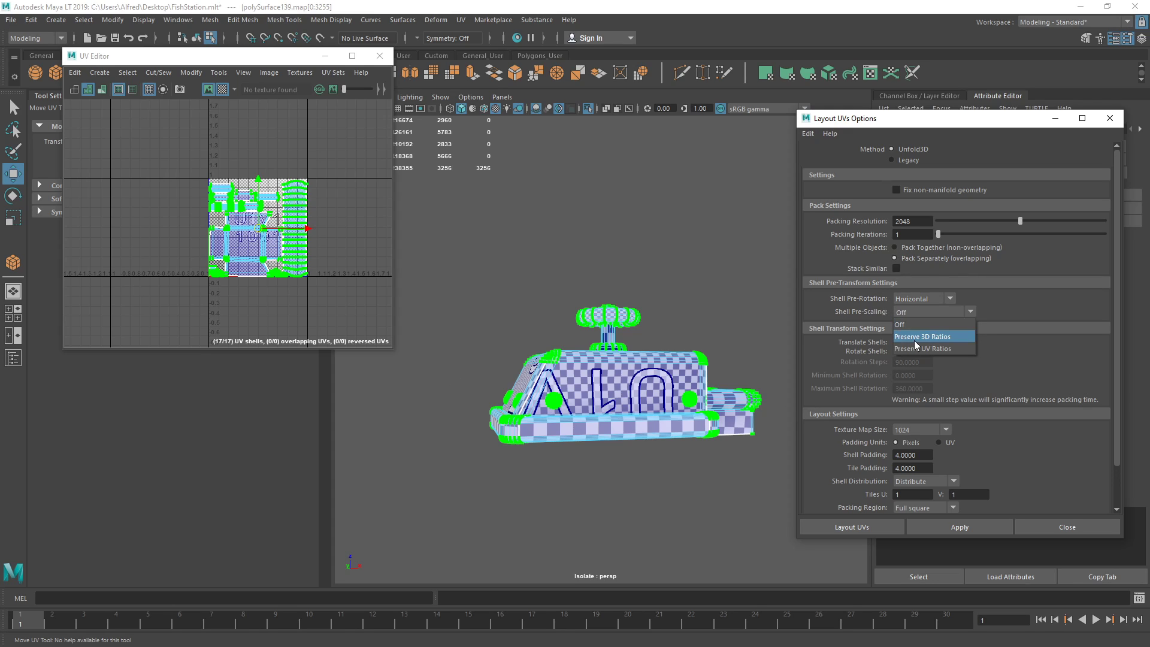
pyautogui.click(915, 339)
pyautogui.scroll(3, 620, 352)
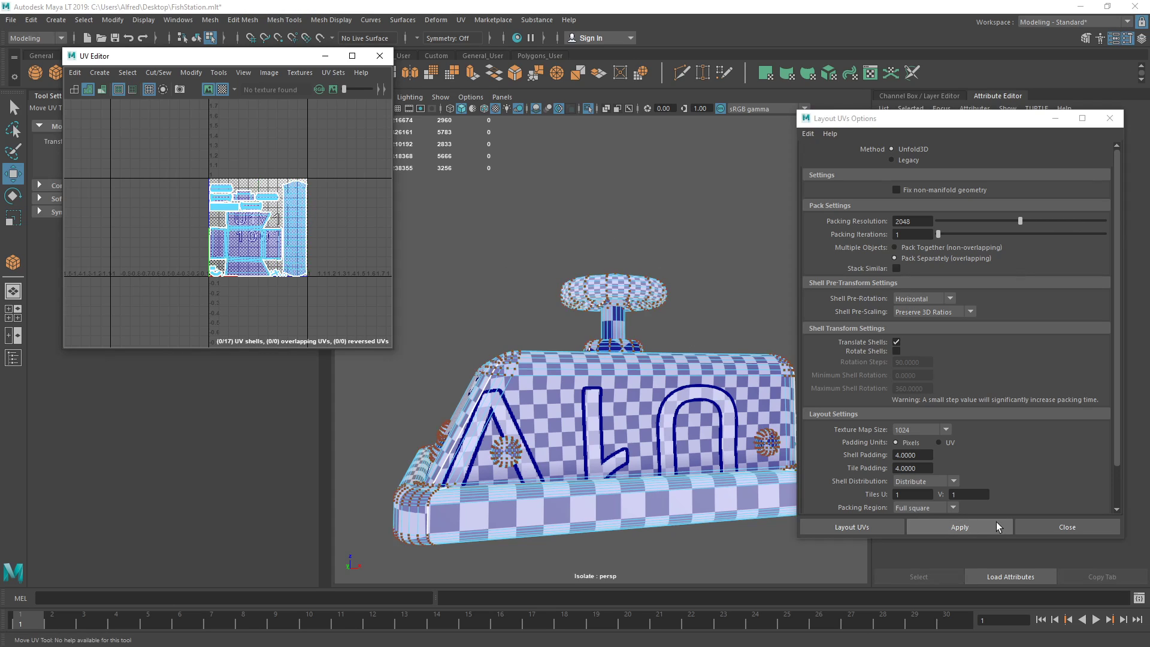
pyautogui.click(1048, 521)
# - Lay out all the roof box's UVs with Shell Pre-Rotation set to Horizontal and Shell Pre-Scaling to Preserve 3D Ratios
pyautogui.moveTo(133, 145); pyautogui.dragTo(321, 324)
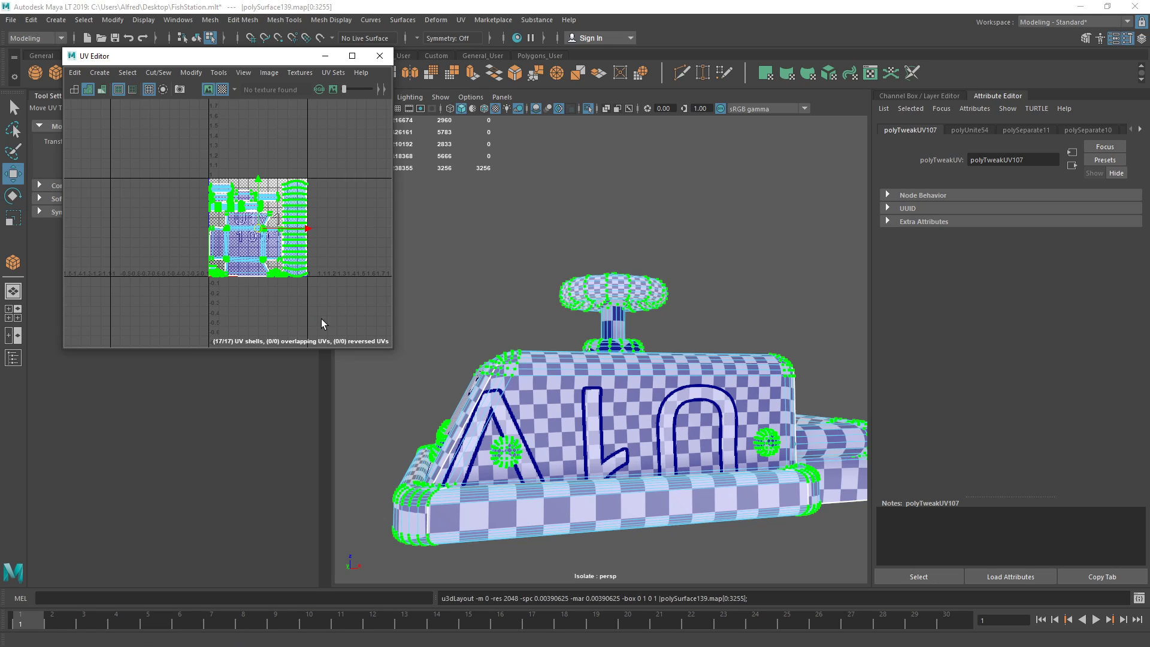
pyautogui.click(191, 72)
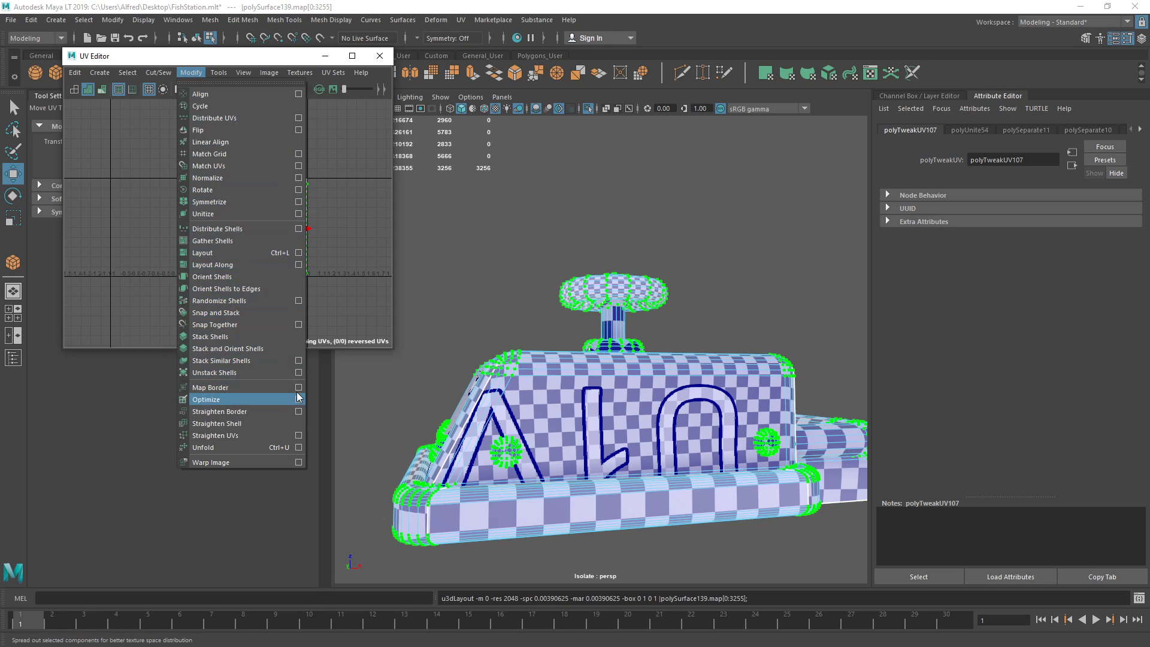
pyautogui.click(298, 252)
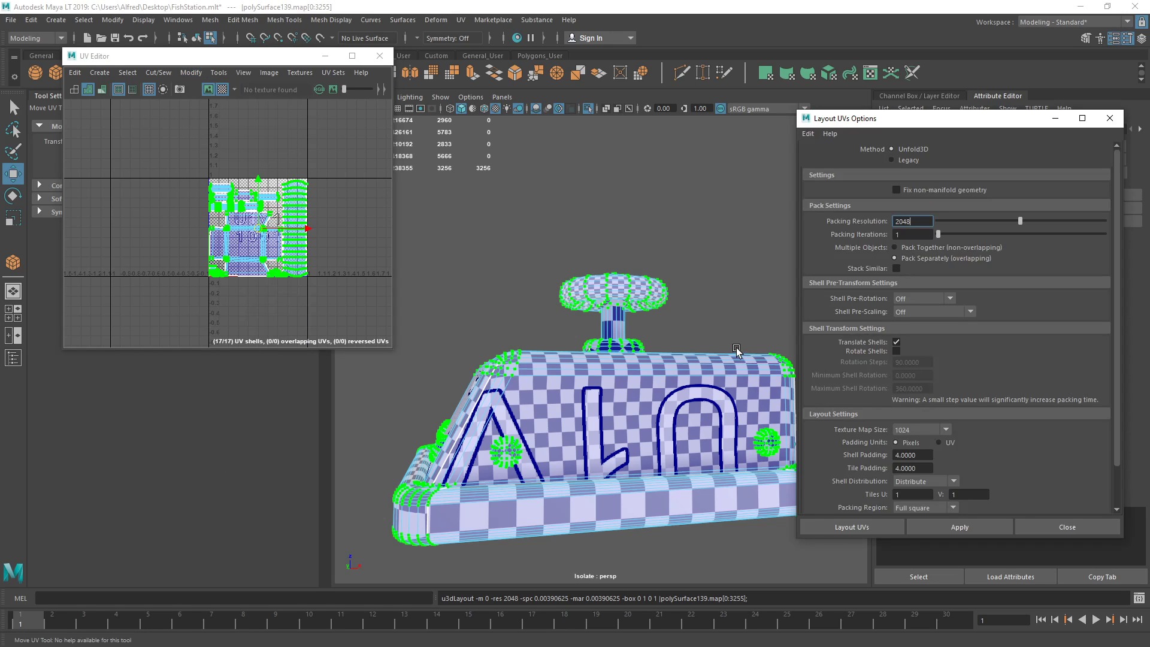
pyautogui.click(928, 298)
pyautogui.click(921, 326)
pyautogui.click(931, 312)
pyautogui.click(922, 349)
pyautogui.click(882, 522)
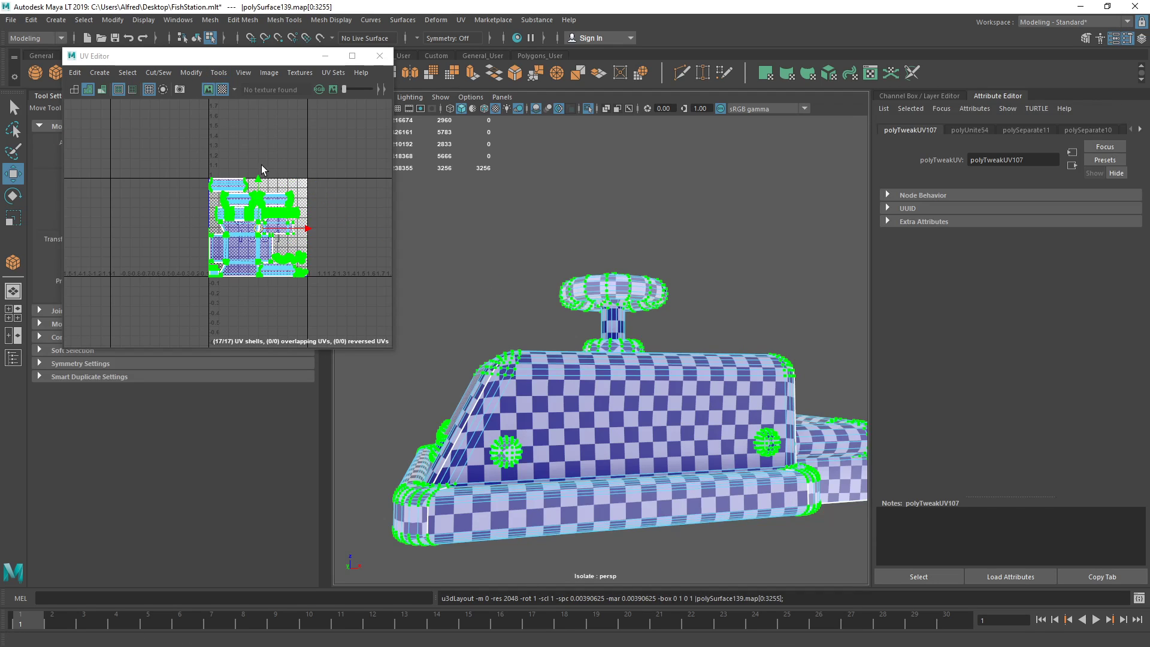
# - Try scaling the roof box's large UV shell, and lay out all the shells again with the same settings
pyautogui.click(239, 240)
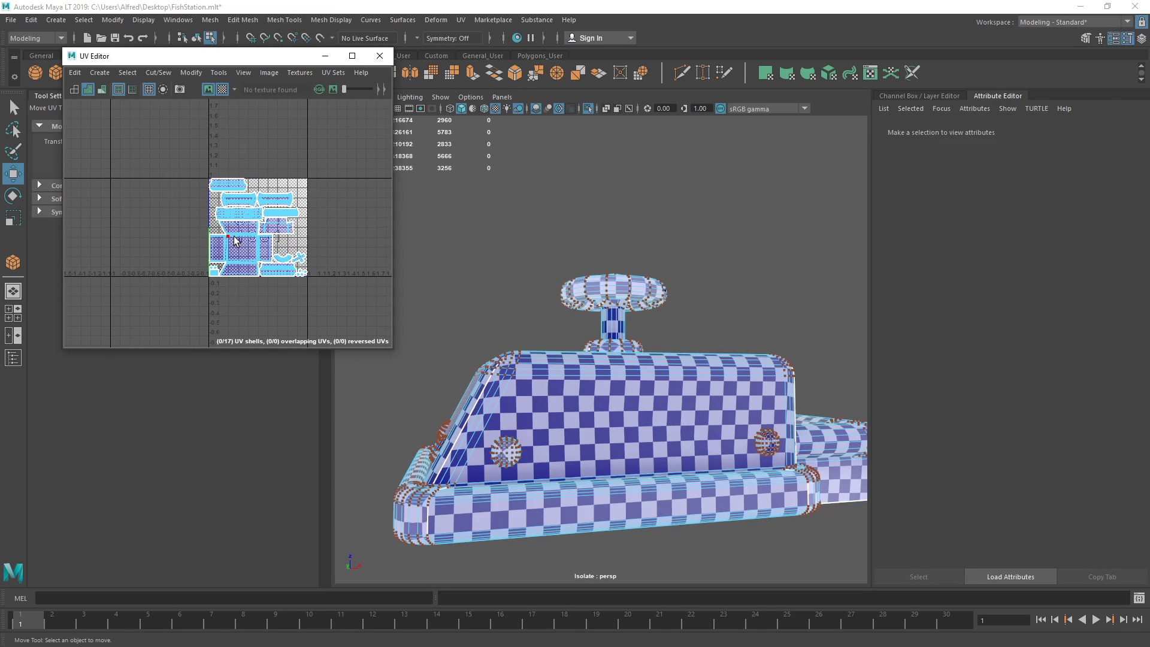
pyautogui.keyDown('ctrl'); pyautogui.moveTo(249, 238); pyautogui.dragTo(256, 277, button='right'); pyautogui.keyUp('ctrl')
pyautogui.press('e')
pyautogui.press('r')
pyautogui.moveTo(241, 248); pyautogui.dragTo(217, 249)
pyautogui.moveTo(185, 154); pyautogui.dragTo(315, 282)
# - Examine the checker pattern on the roof box, its base and the handwheel from several sides
pyautogui.scroll(3, 329, 259)
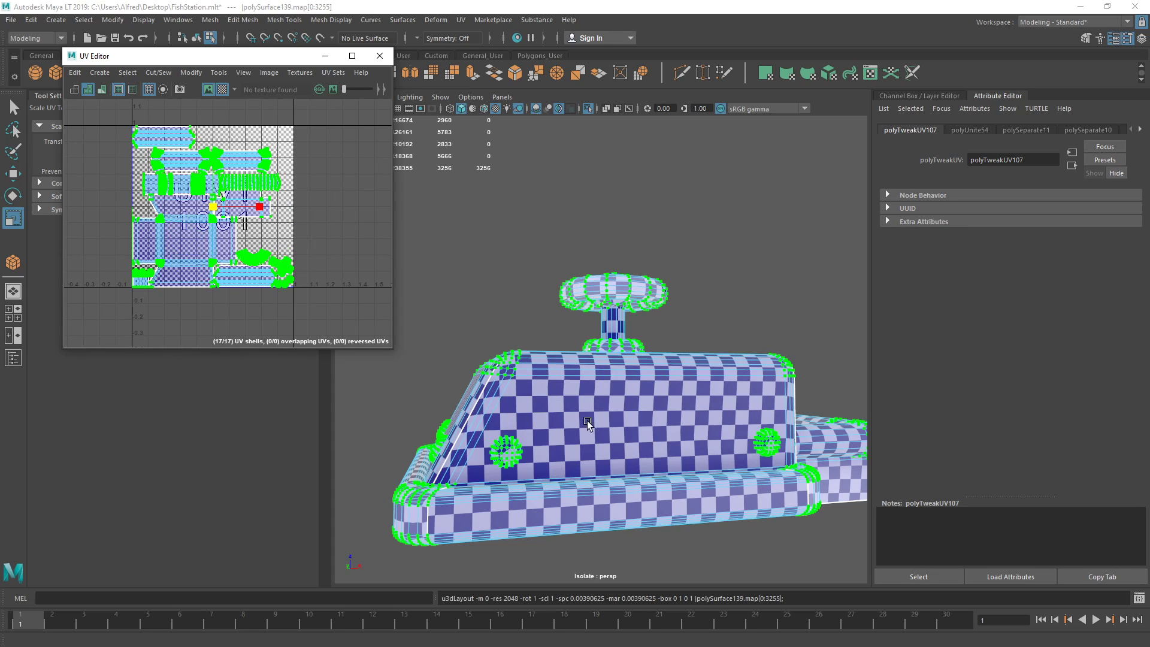
pyautogui.keyDown('alt'); pyautogui.moveTo(593, 427); pyautogui.dragTo(580, 301, button='middle'); pyautogui.keyUp('alt')
pyautogui.keyDown('alt'); pyautogui.moveTo(580, 300); pyautogui.dragTo(543, 336); pyautogui.keyUp('alt')
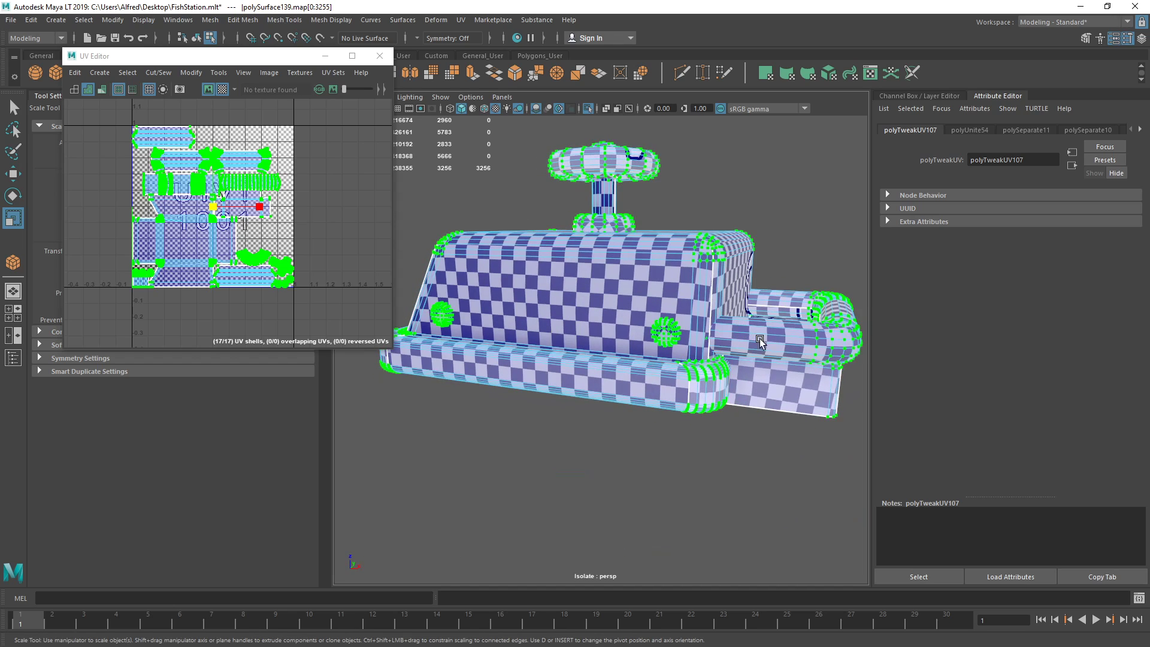
pyautogui.keyDown('alt'); pyautogui.moveTo(616, 257); pyautogui.dragTo(641, 282); pyautogui.keyUp('alt')
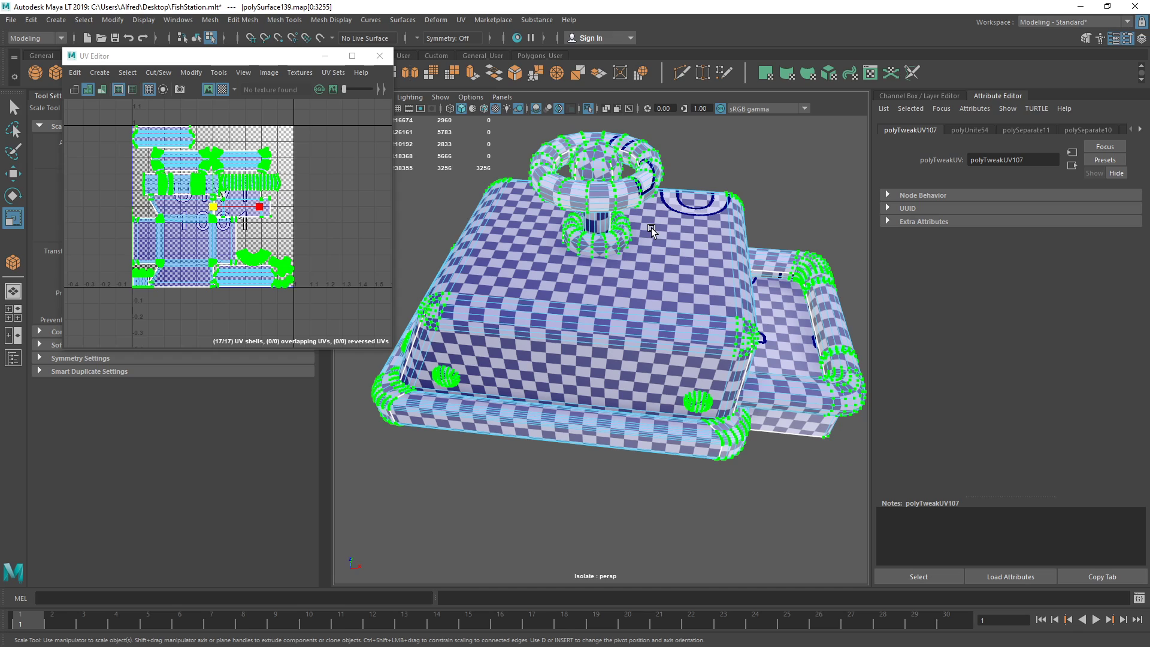
pyautogui.moveTo(651, 228); pyautogui.dragTo(714, 181, button='right')
pyautogui.click(802, 213)
pyautogui.keyDown('alt'); pyautogui.moveTo(803, 217); pyautogui.dragTo(831, 186); pyautogui.keyUp('alt')
# - End the roof box's isolation and combine it with the train car body into one mesh
pyautogui.click(660, 293)
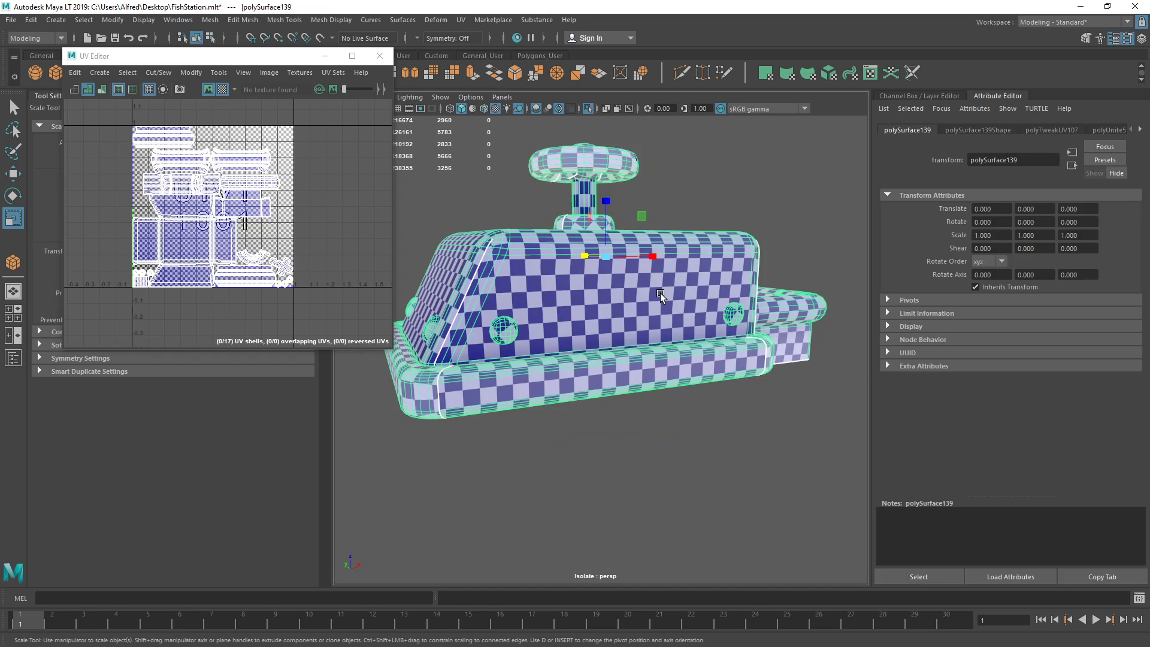
pyautogui.click(588, 111)
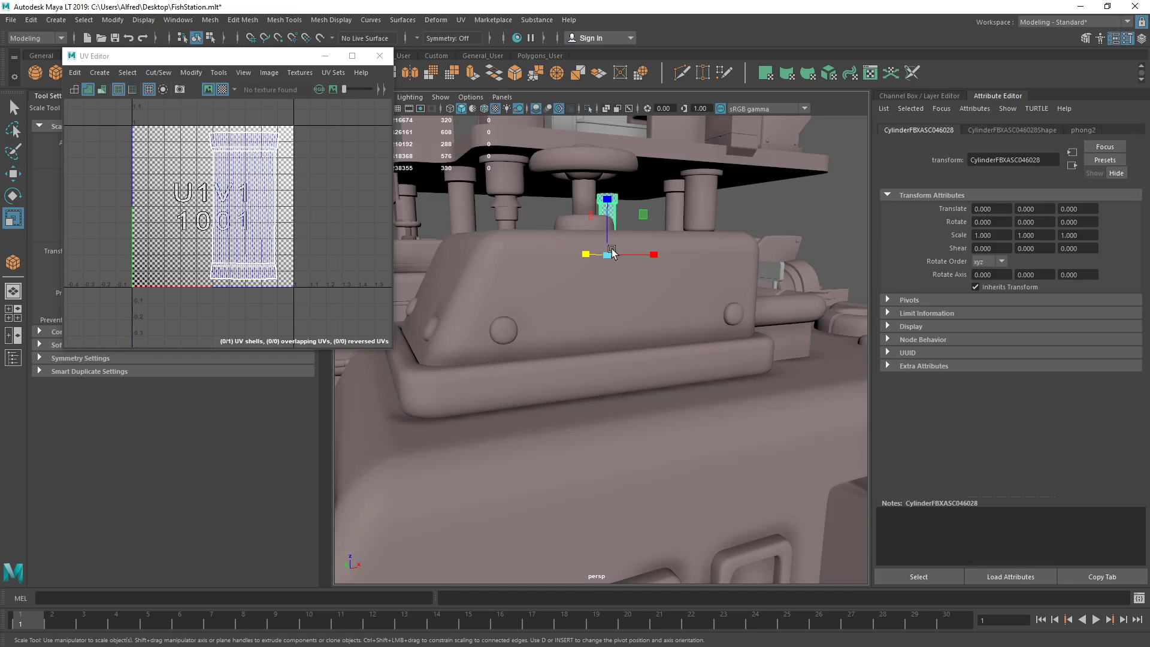
pyautogui.click(629, 437)
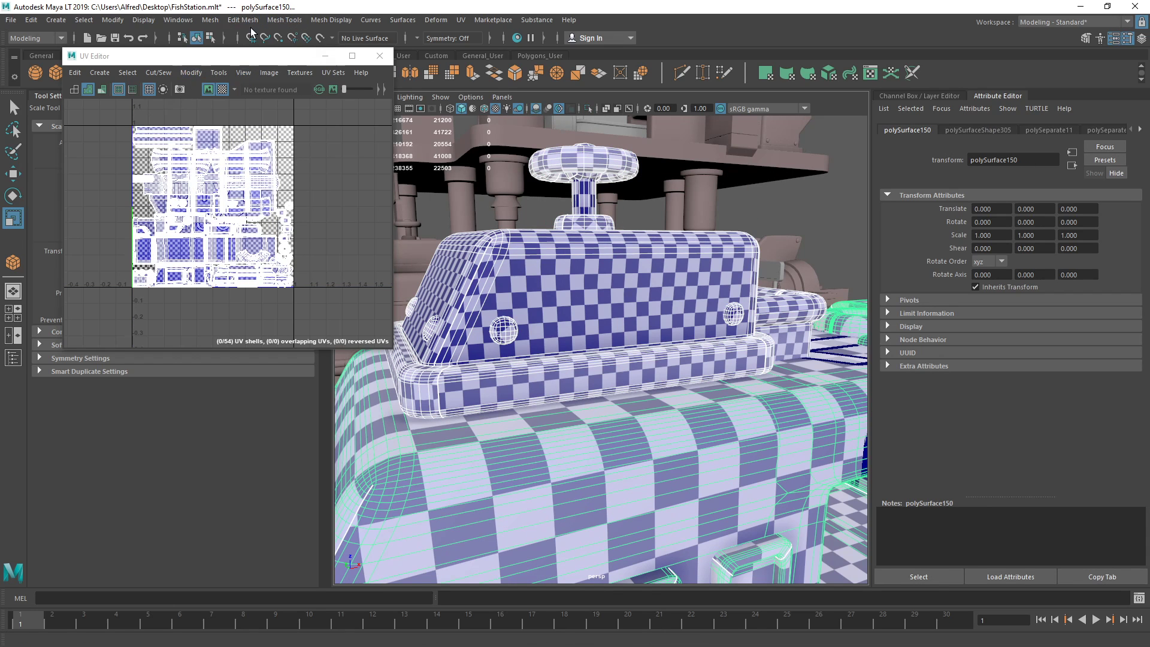
pyautogui.click(212, 23)
pyautogui.click(233, 62)
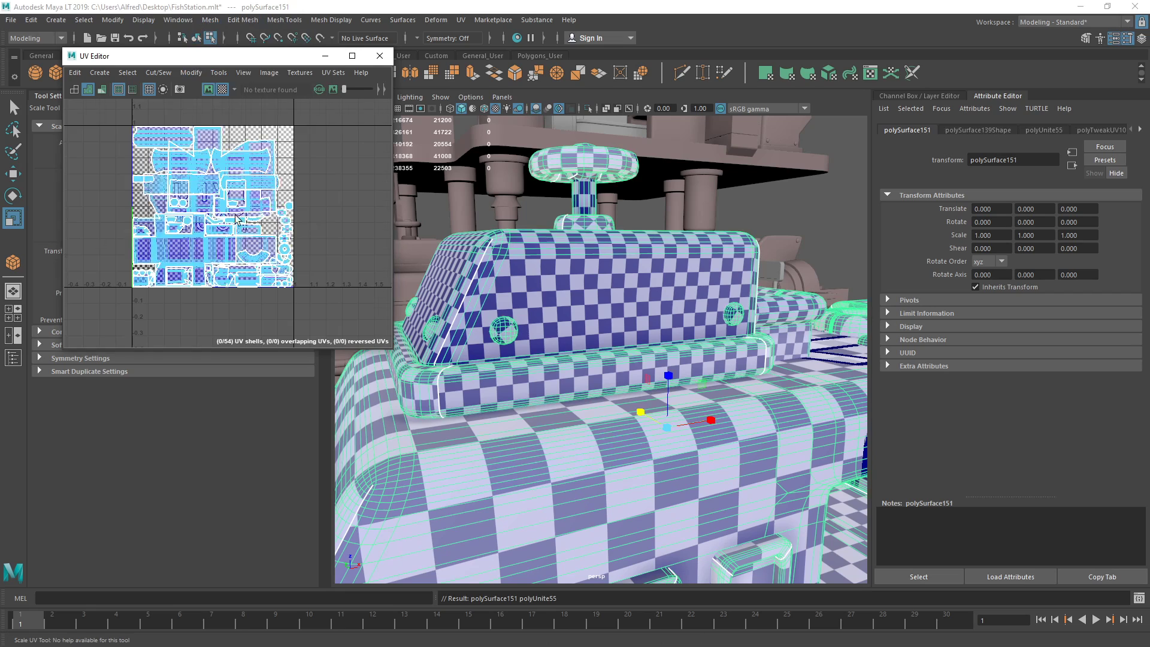
# - Select all UVs of the combined train car mesh and lay out its shells in the 0-1 tile with the same settings
pyautogui.moveTo(142, 133); pyautogui.dragTo(330, 310)
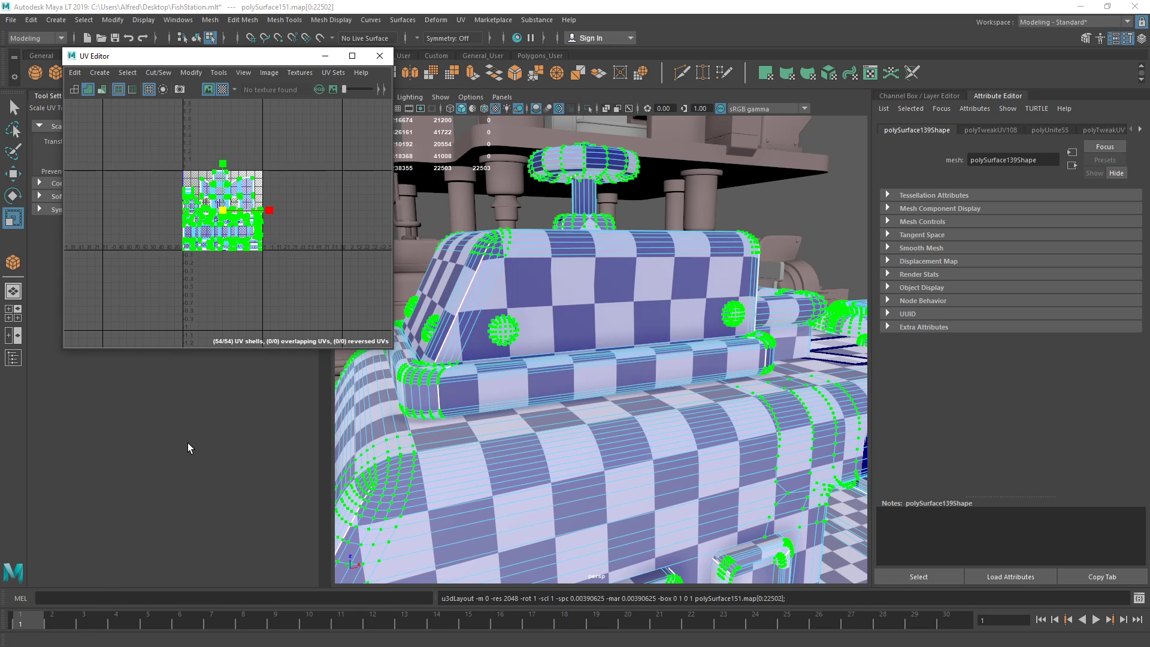
pyautogui.press('f')
pyautogui.click(352, 168)
# - Examine the packed shells and compare the checker sizes on the roof box and the rest of the train car
pyautogui.scroll(-4, 354, 172)
pyautogui.keyDown('alt'); pyautogui.moveTo(355, 172); pyautogui.dragTo(300, 136, button='middle'); pyautogui.keyUp('alt')
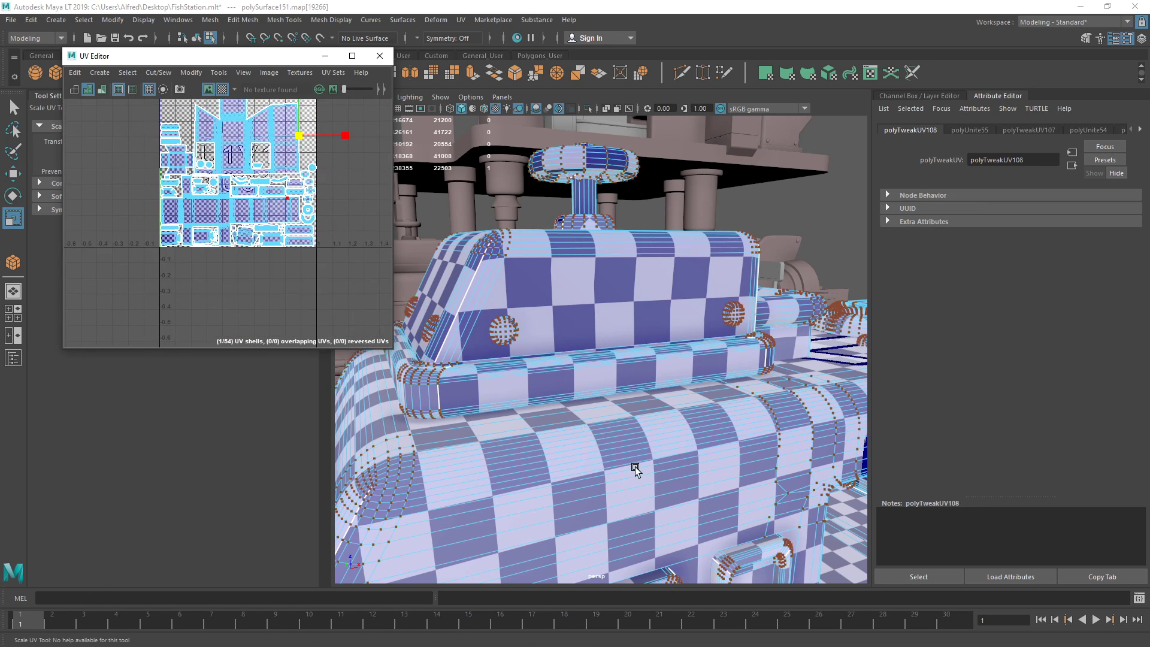
pyautogui.keyDown('alt'); pyautogui.moveTo(634, 468); pyautogui.dragTo(670, 491); pyautogui.keyUp('alt')
pyautogui.keyDown('alt'); pyautogui.moveTo(671, 491); pyautogui.dragTo(638, 448, button='middle'); pyautogui.keyUp('alt')
pyautogui.keyDown('alt'); pyautogui.moveTo(638, 448); pyautogui.dragTo(518, 368); pyautogui.keyUp('alt')
pyautogui.scroll(-5, 610, 353)
pyautogui.keyDown('alt'); pyautogui.moveTo(287, 174); pyautogui.dragTo(302, 273, button='middle'); pyautogui.keyUp('alt')
pyautogui.keyDown('alt'); pyautogui.moveTo(293, 139); pyautogui.dragTo(299, 107, button='middle'); pyautogui.keyUp('alt')
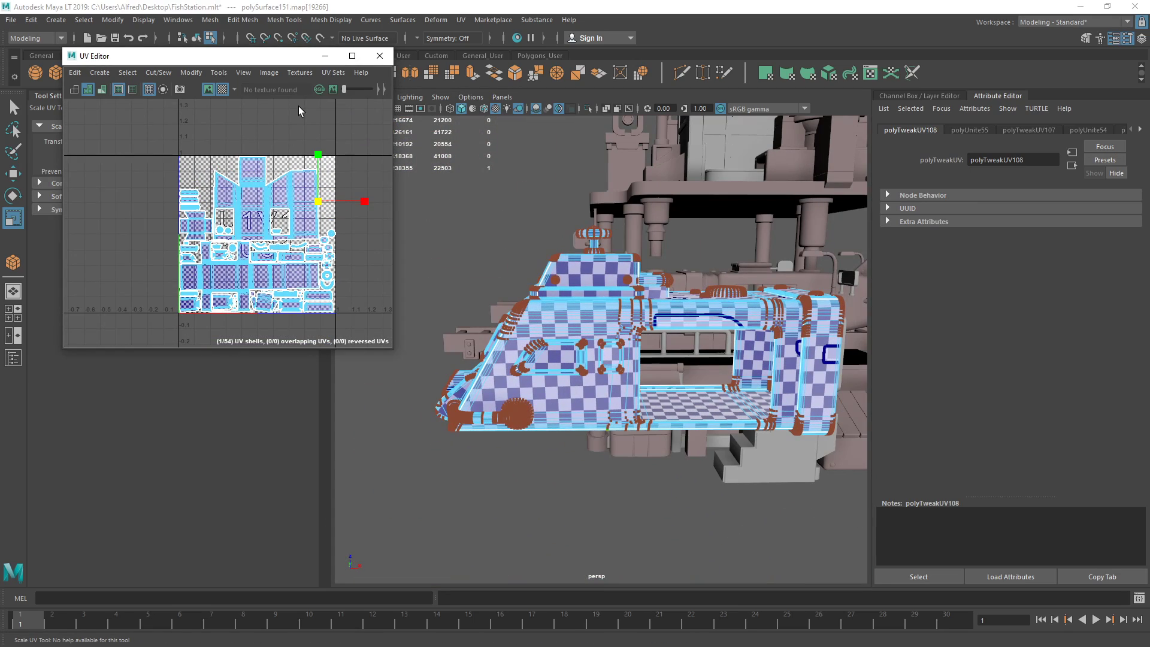
pyautogui.scroll(-4, 290, 117)
pyautogui.keyDown('alt'); pyautogui.moveTo(204, 234); pyautogui.dragTo(243, 192, button='middle'); pyautogui.keyUp('alt')
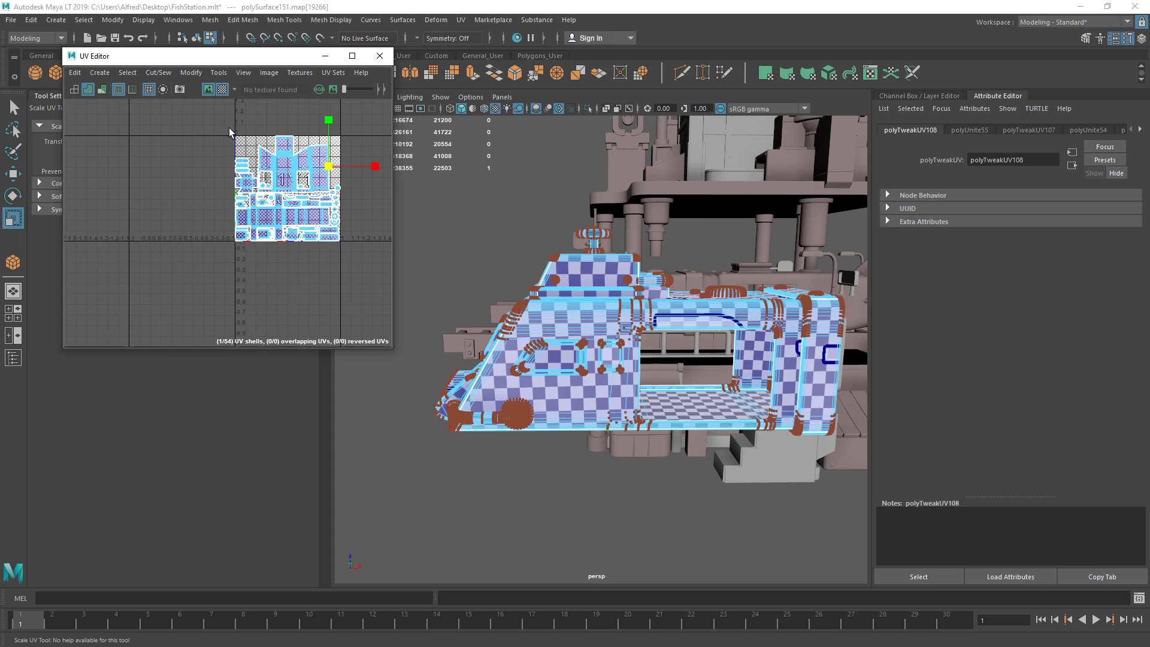
# - Select all the train car's UVs, return to object mode and clear the selection
pyautogui.moveTo(229, 127); pyautogui.dragTo(360, 280)
pyautogui.keyDown('alt'); pyautogui.moveTo(281, 217); pyautogui.dragTo(261, 218, button='middle'); pyautogui.keyUp('alt')
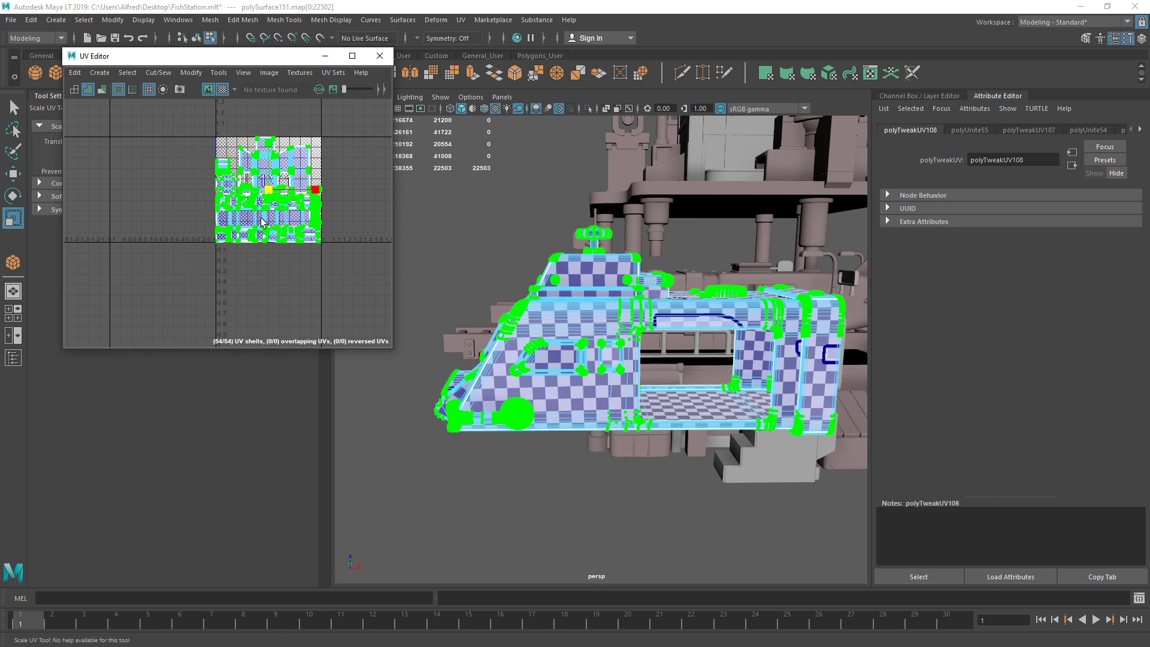
pyautogui.press('F8')
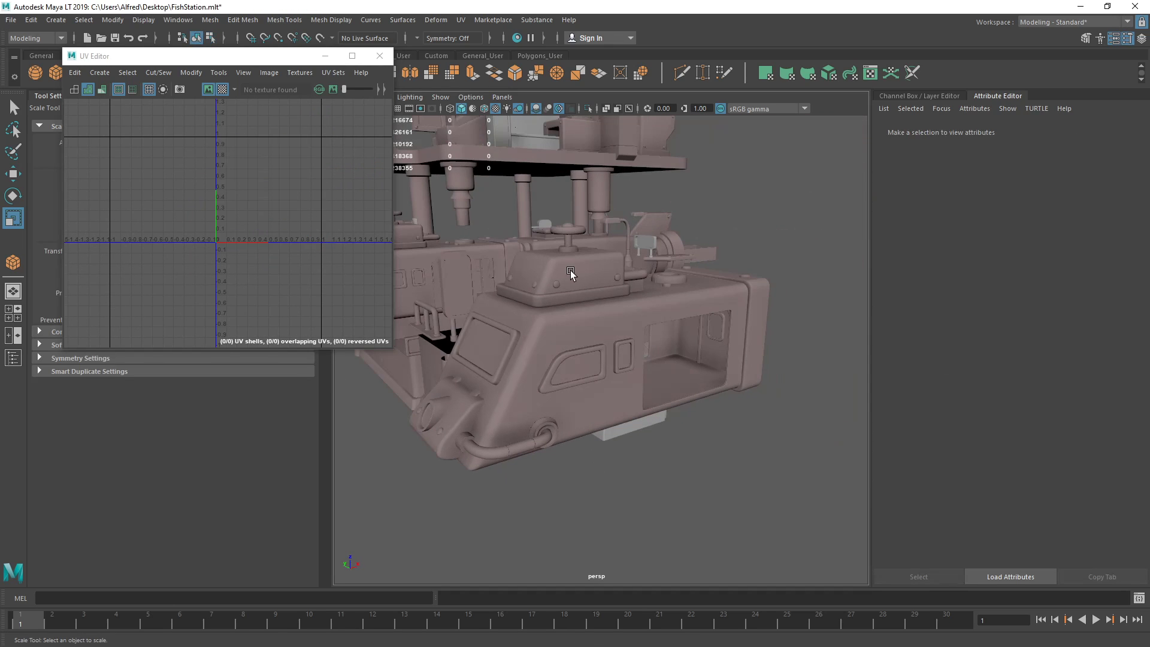